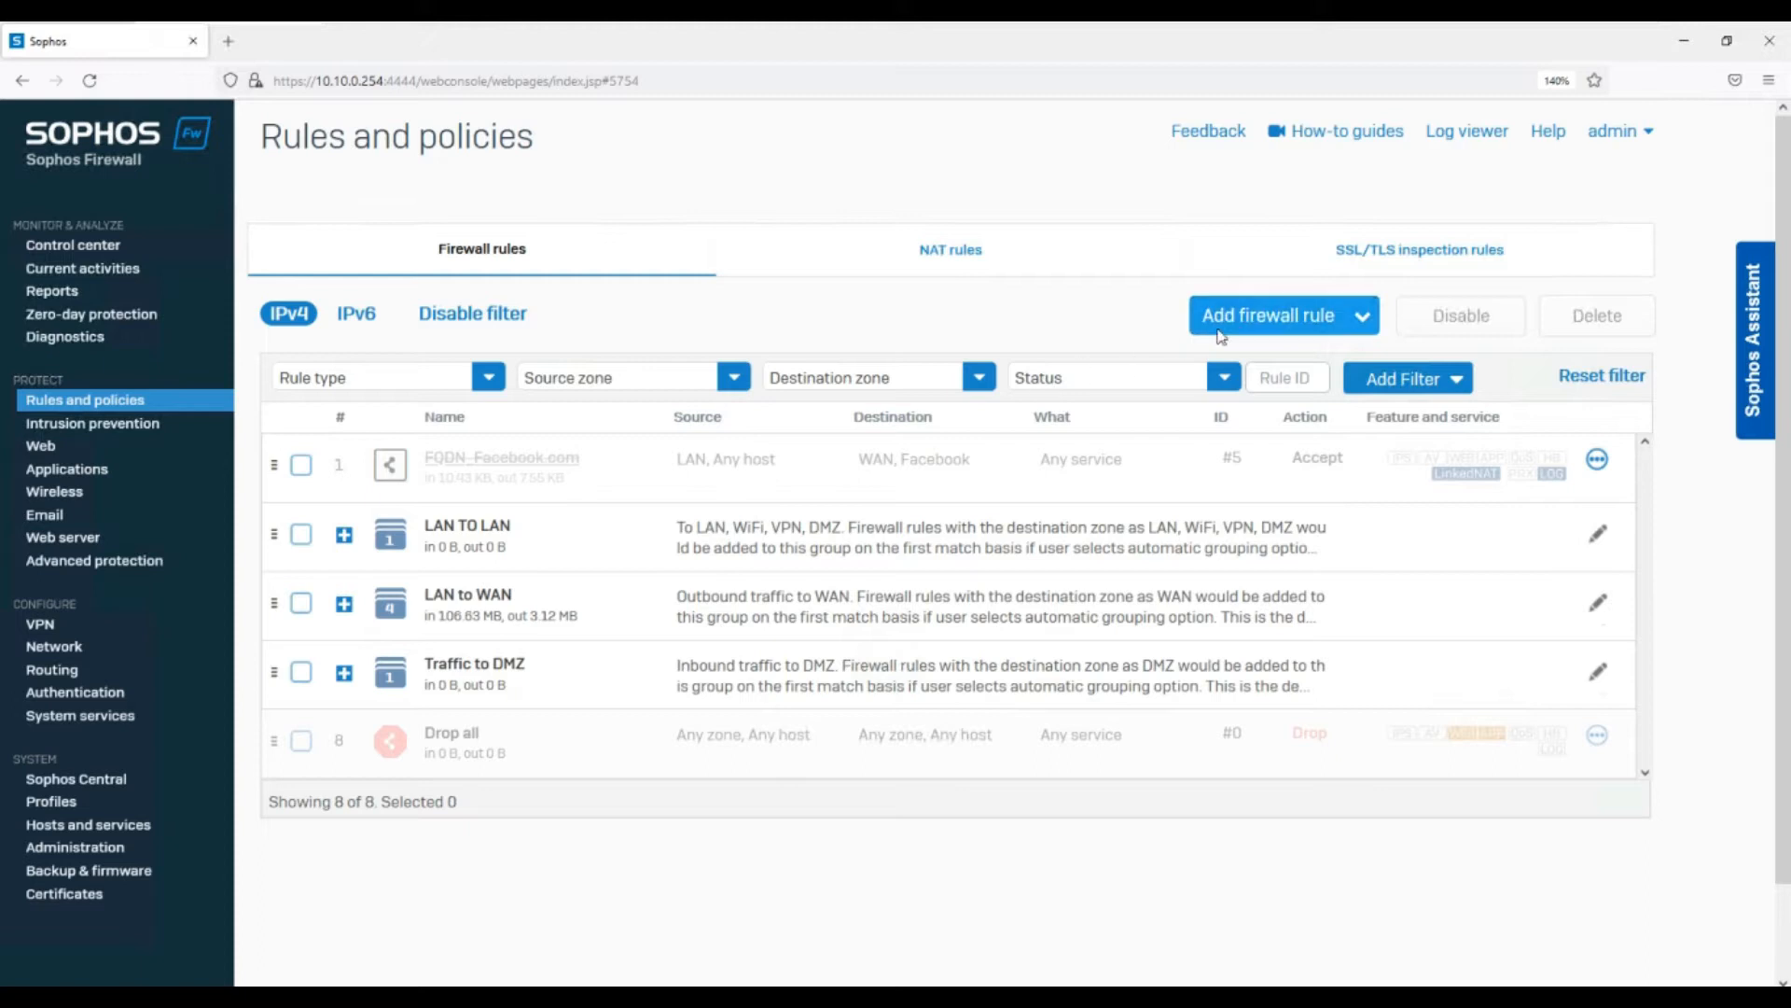
# Start a new IPv4 firewall rule and name it China_Traffic_Block
pyautogui.click(1174, 392)
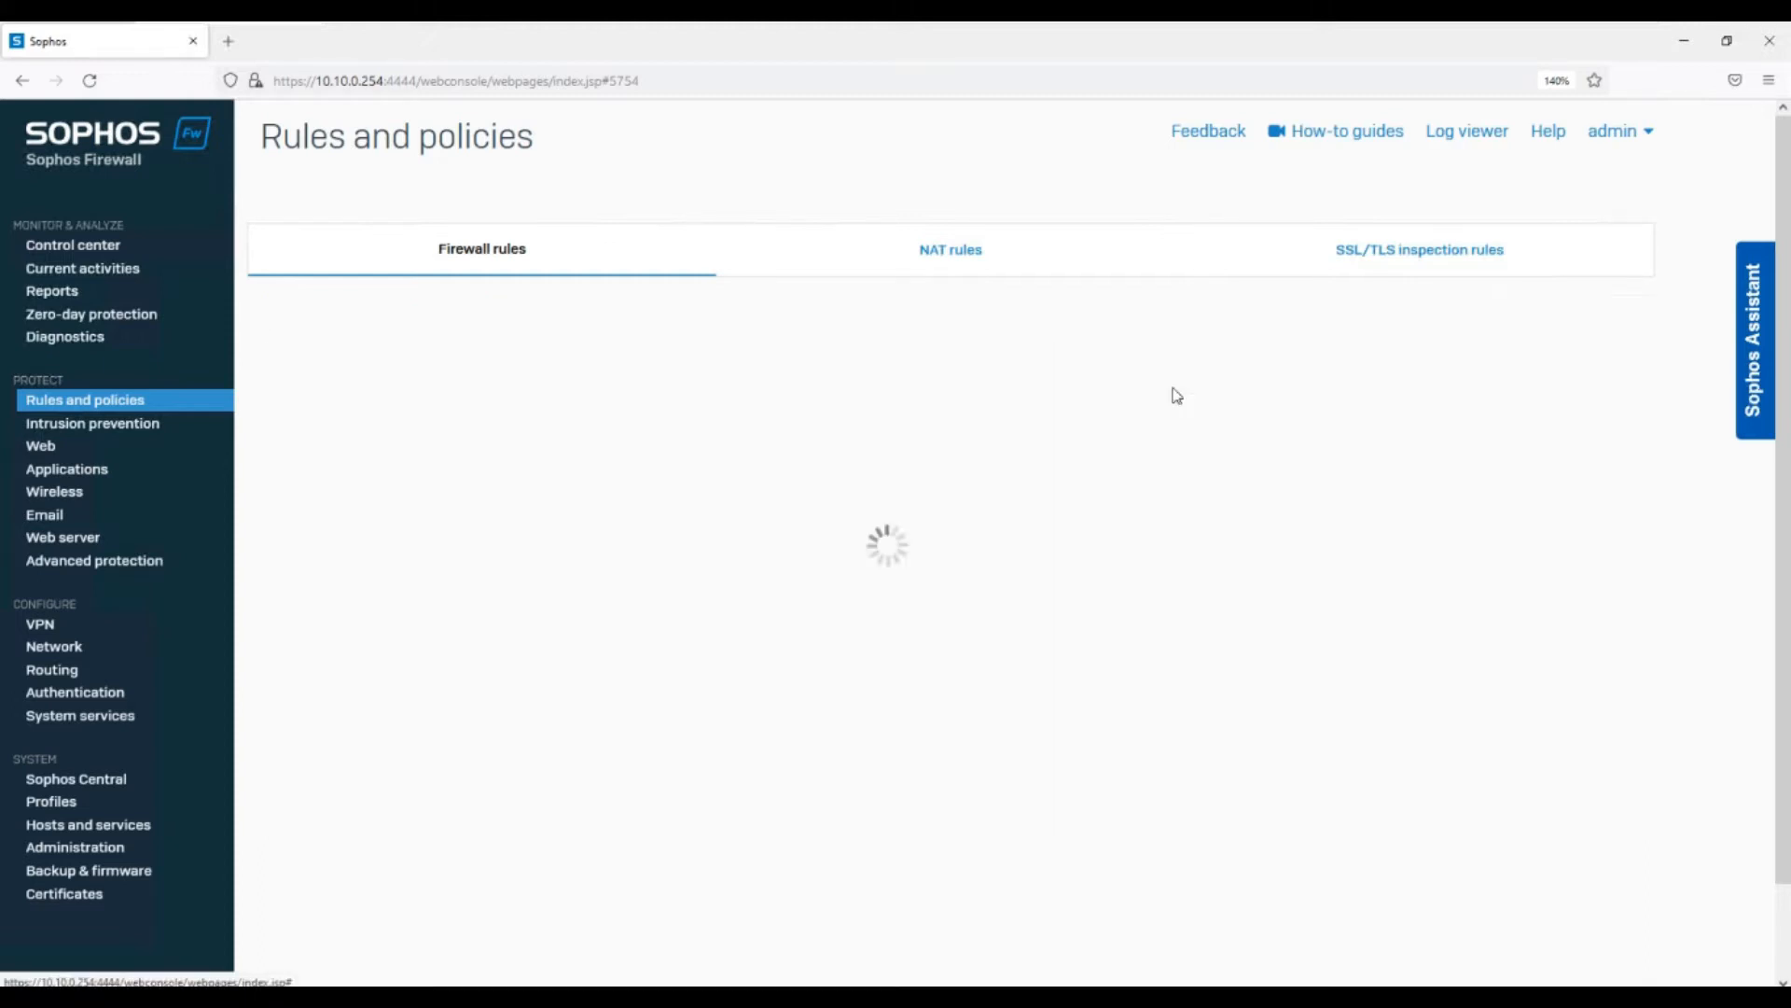
pyautogui.click(375, 306)
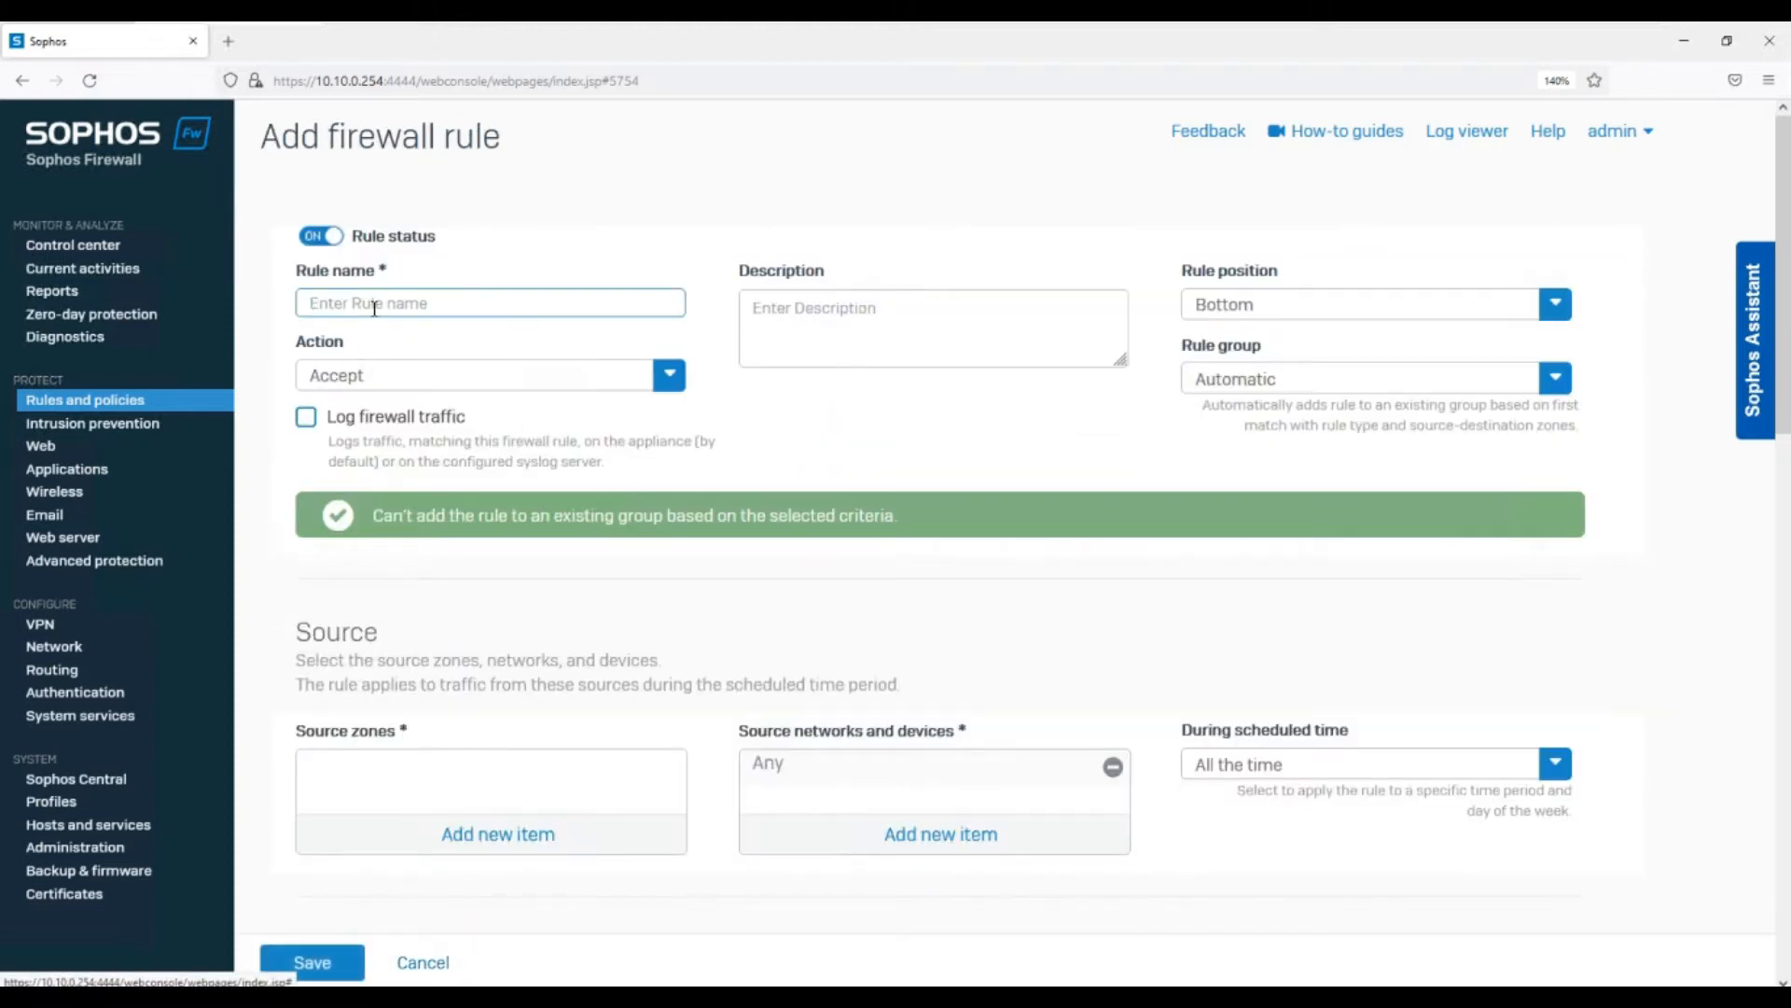
pyautogui.write('S')
pyautogui.press('BackSpace')
pyautogui.write('China_Traffic_Block')
# Set the rule position to Top and assign the rule to the LAN to WAN group
pyautogui.click(1195, 311)
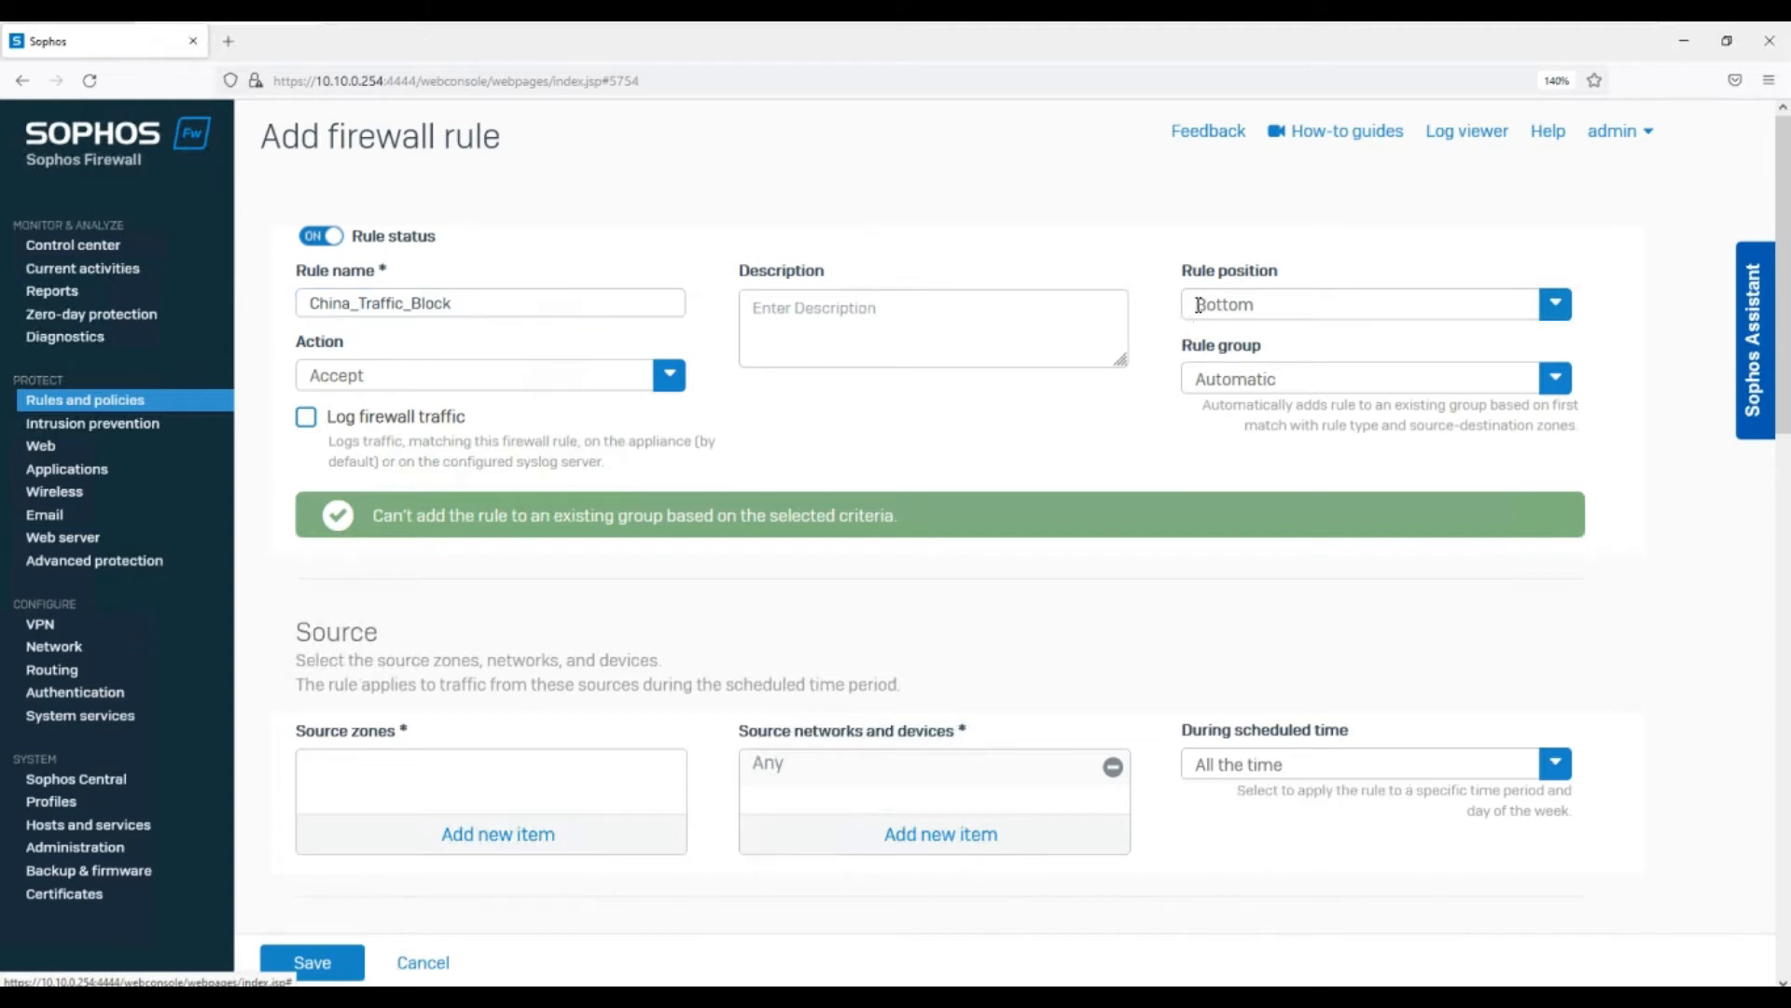
pyautogui.click(1209, 349)
pyautogui.click(1250, 383)
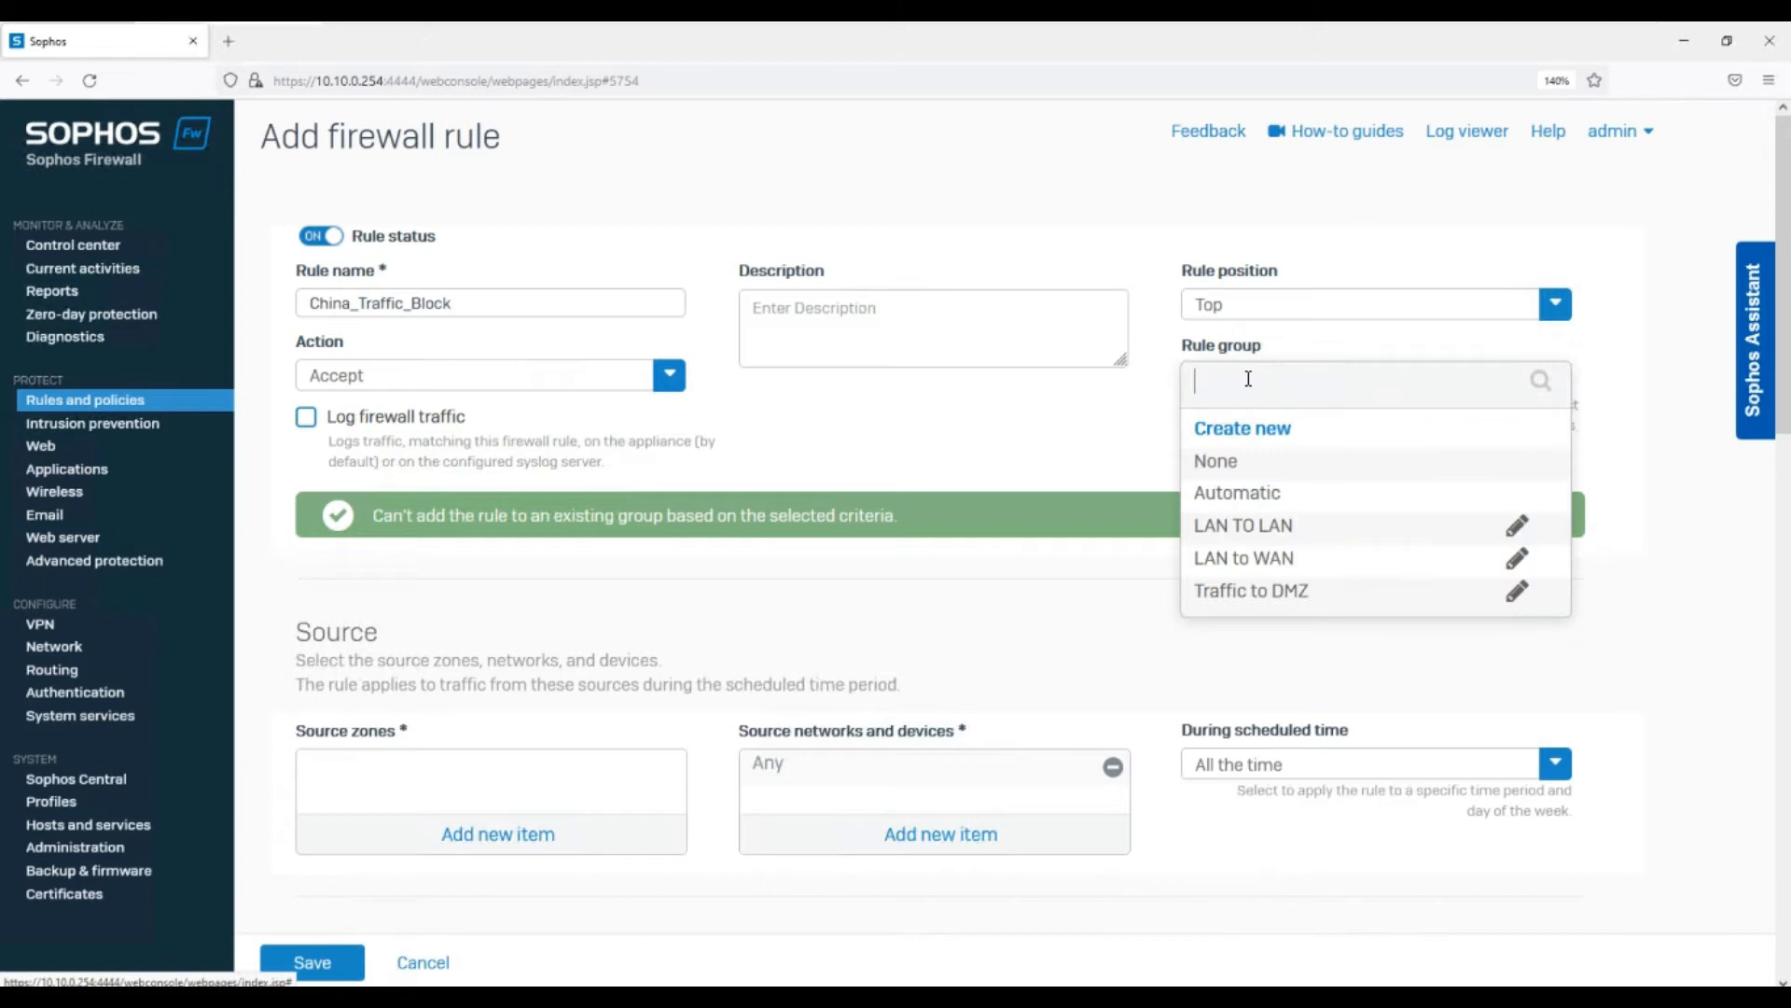
pyautogui.click(1246, 560)
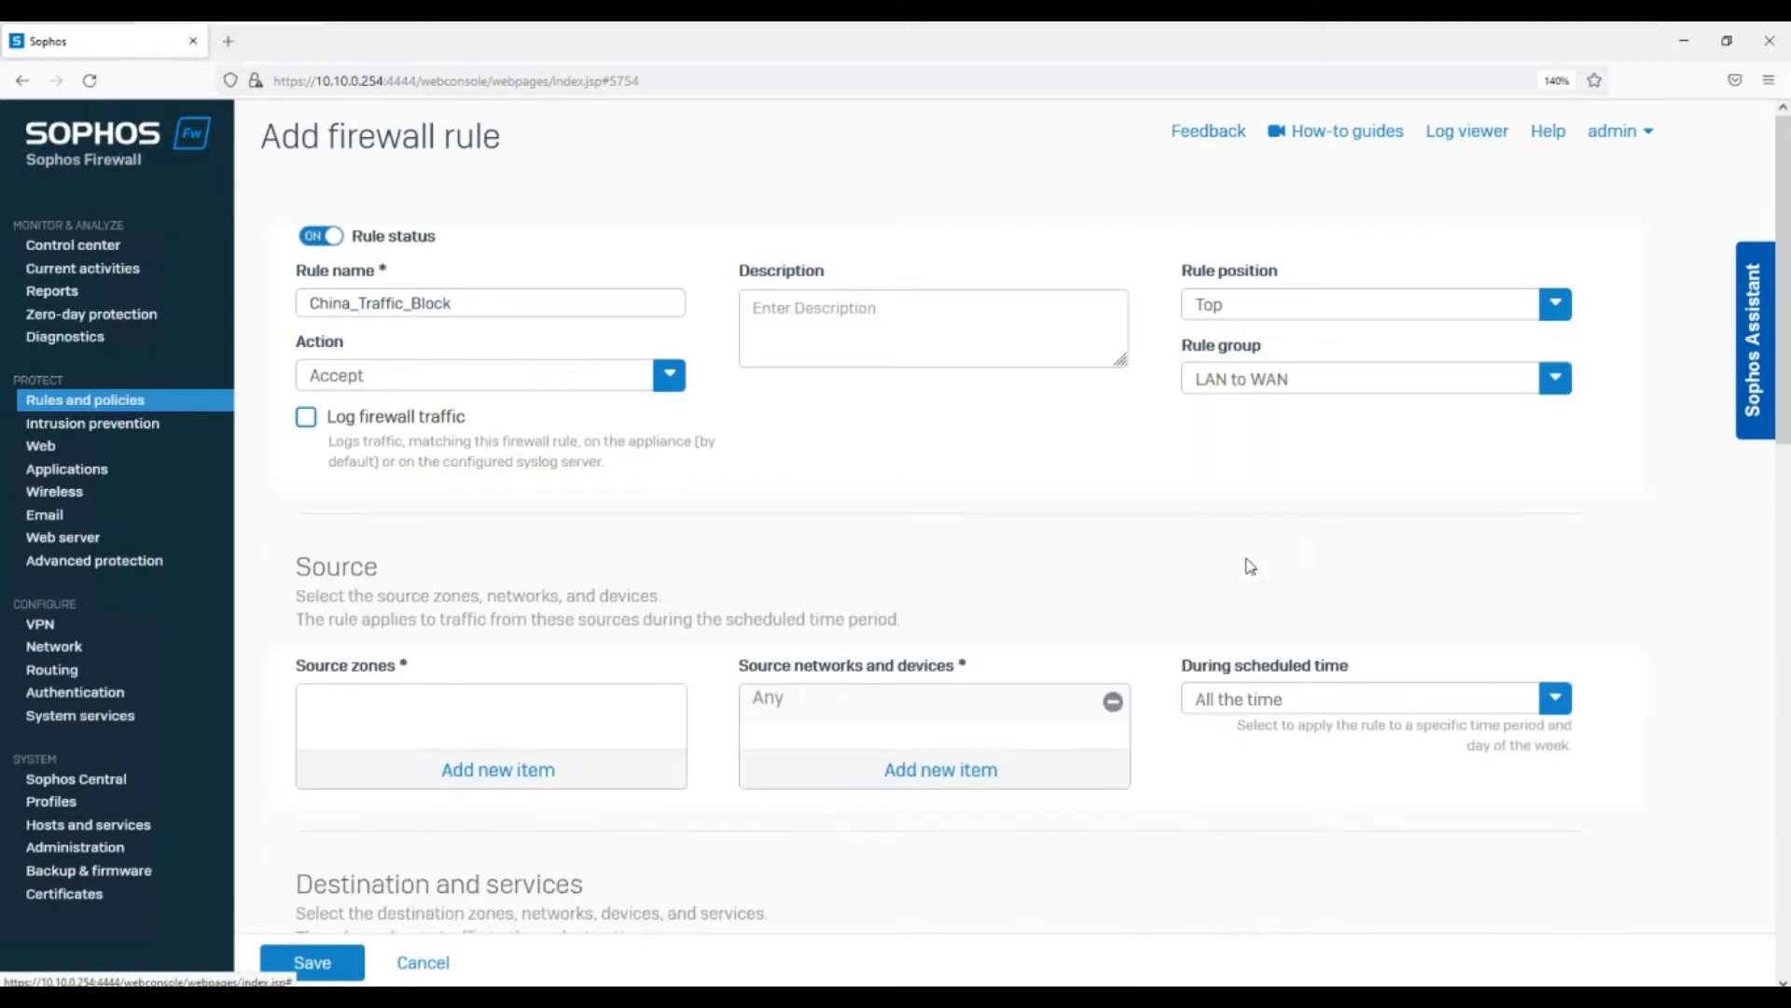
# Enable firewall traffic logging for the rule and set its action to Drop
pyautogui.click(307, 420)
pyautogui.click(392, 380)
pyautogui.click(348, 450)
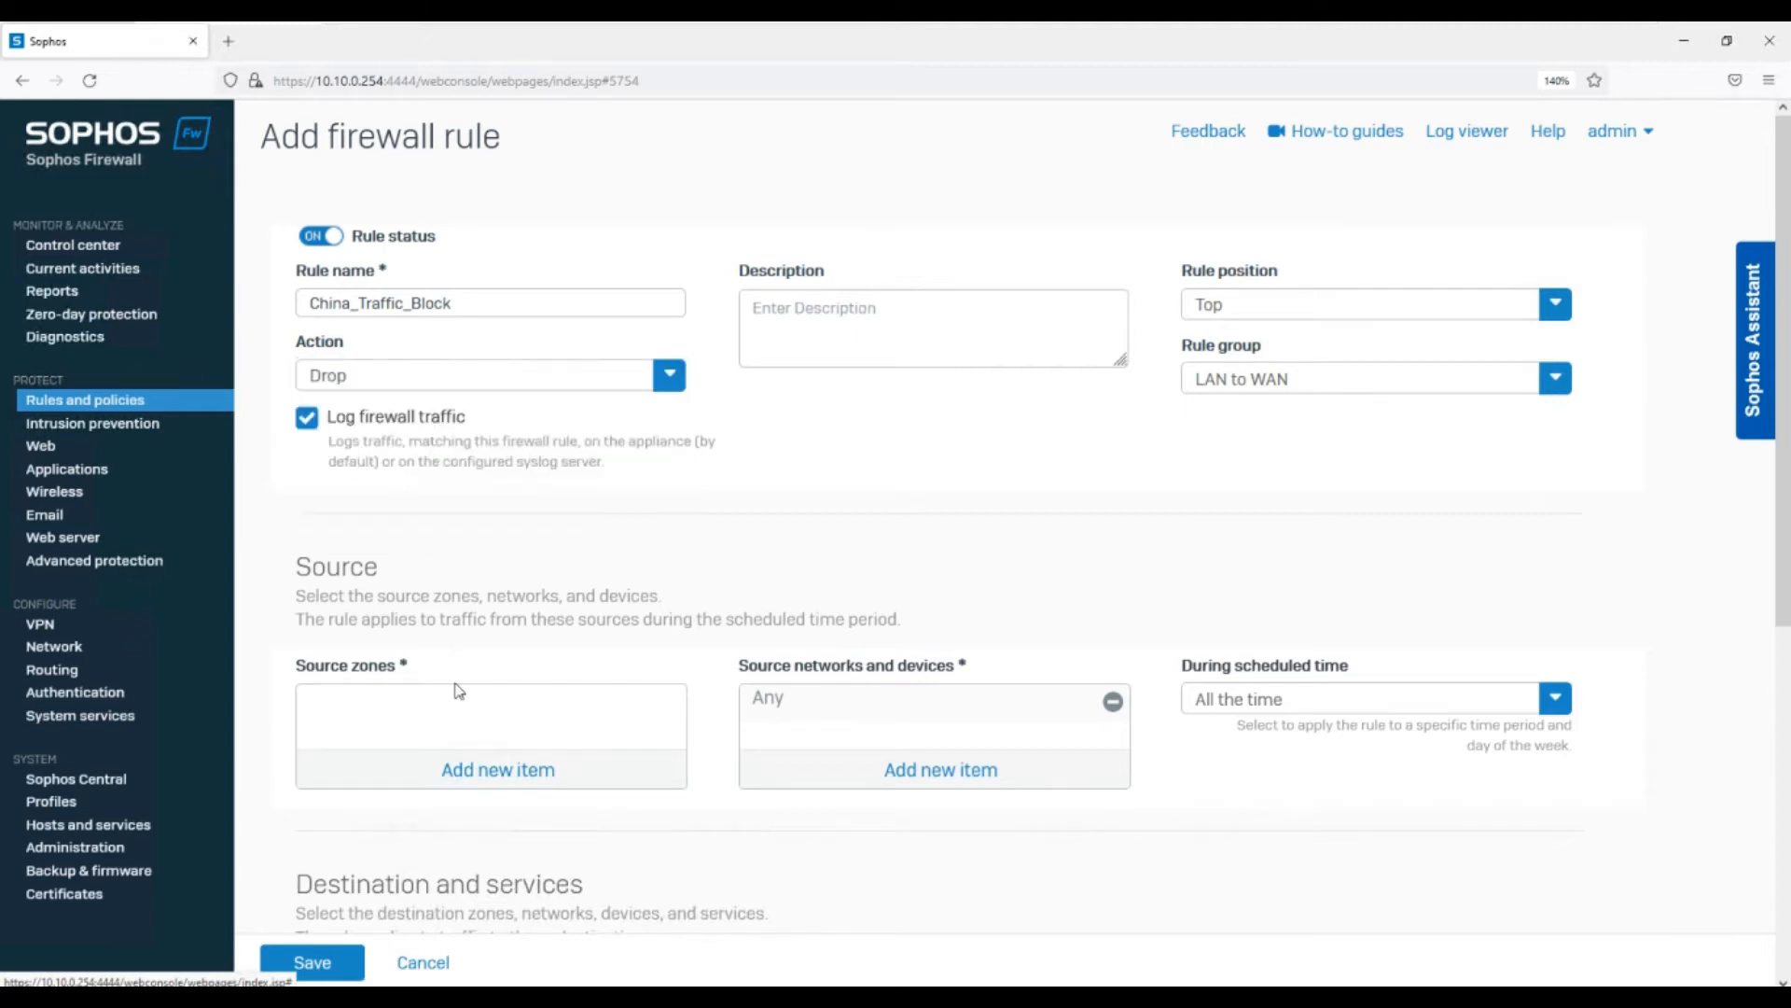
# Add LAN as the rule's source zone and WAN as its destination zone
pyautogui.click(453, 770)
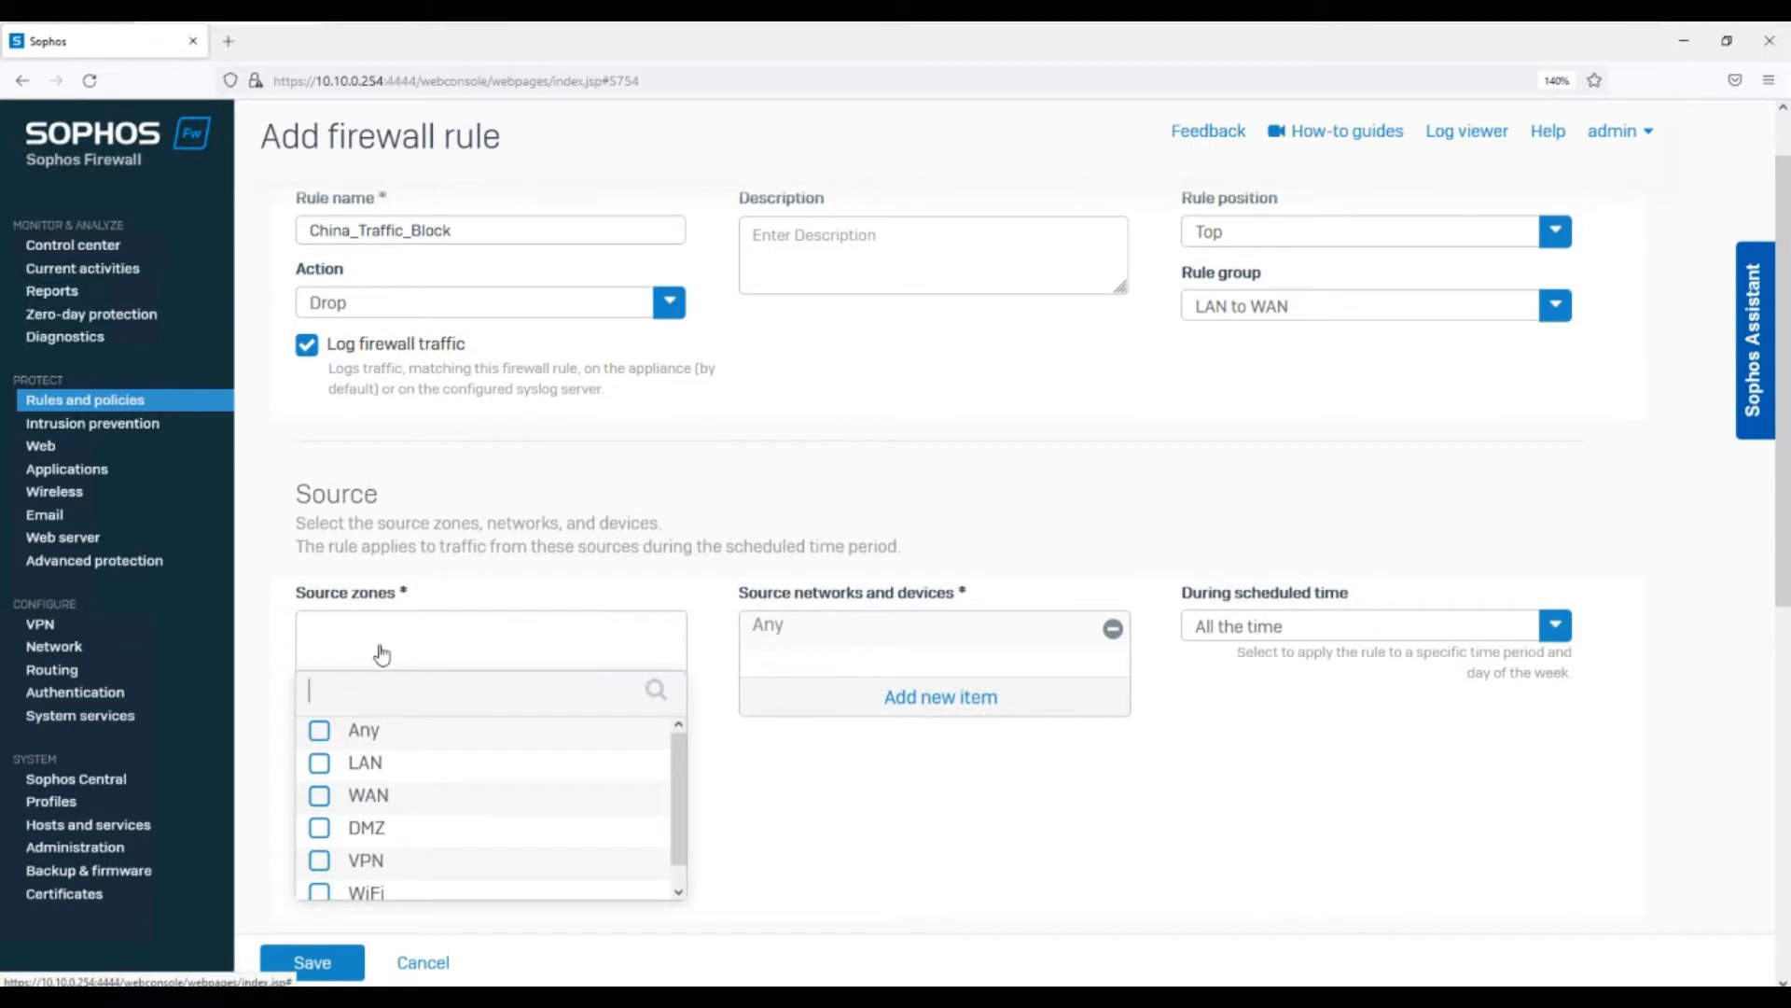
pyautogui.click(352, 771)
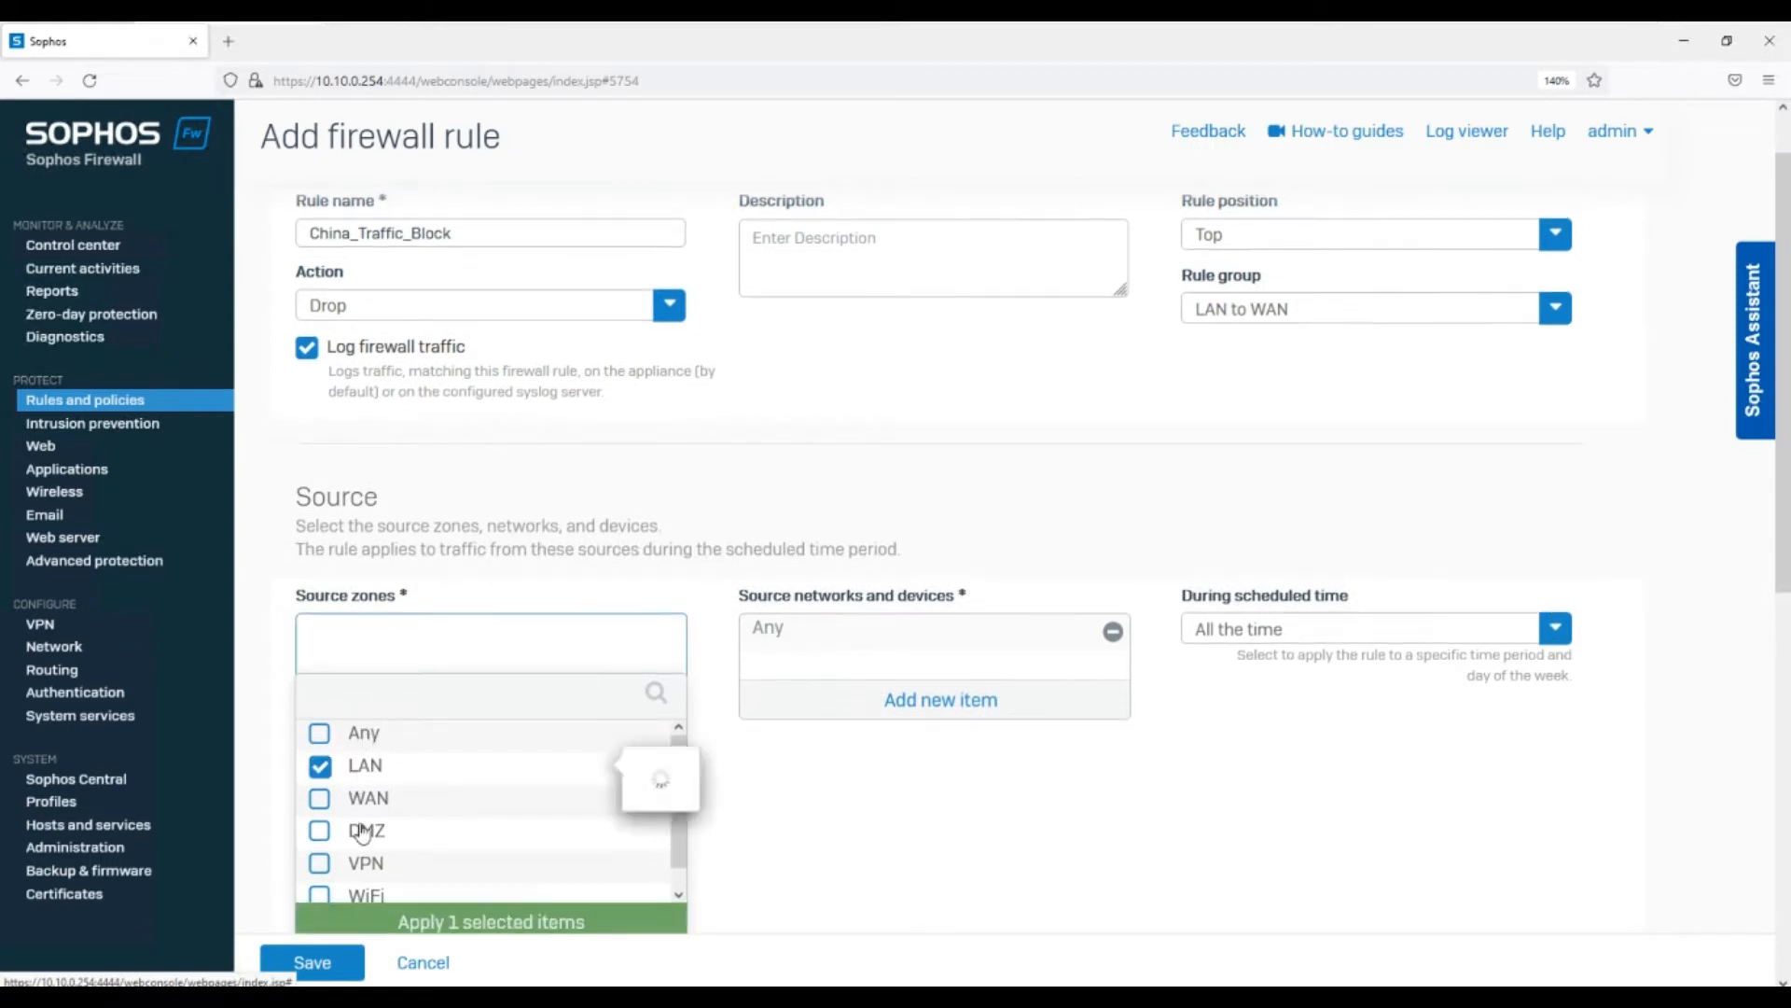
pyautogui.click(373, 922)
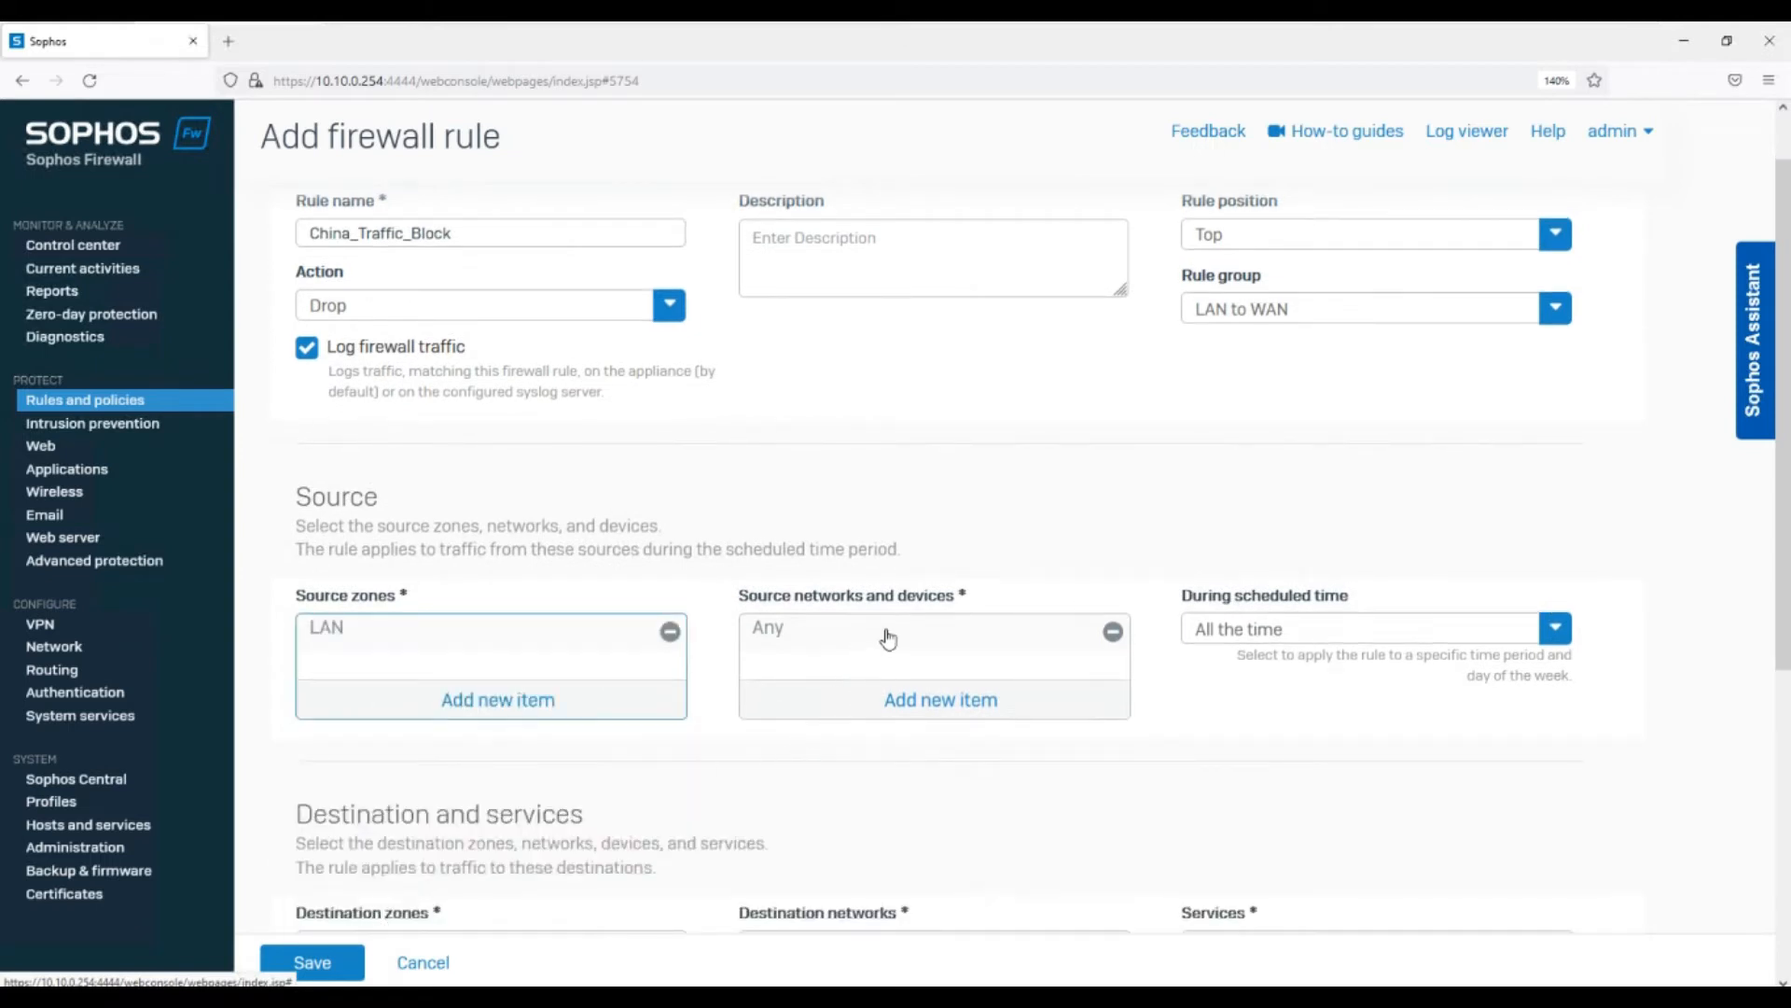
pyautogui.scroll(-2, 1073, 695)
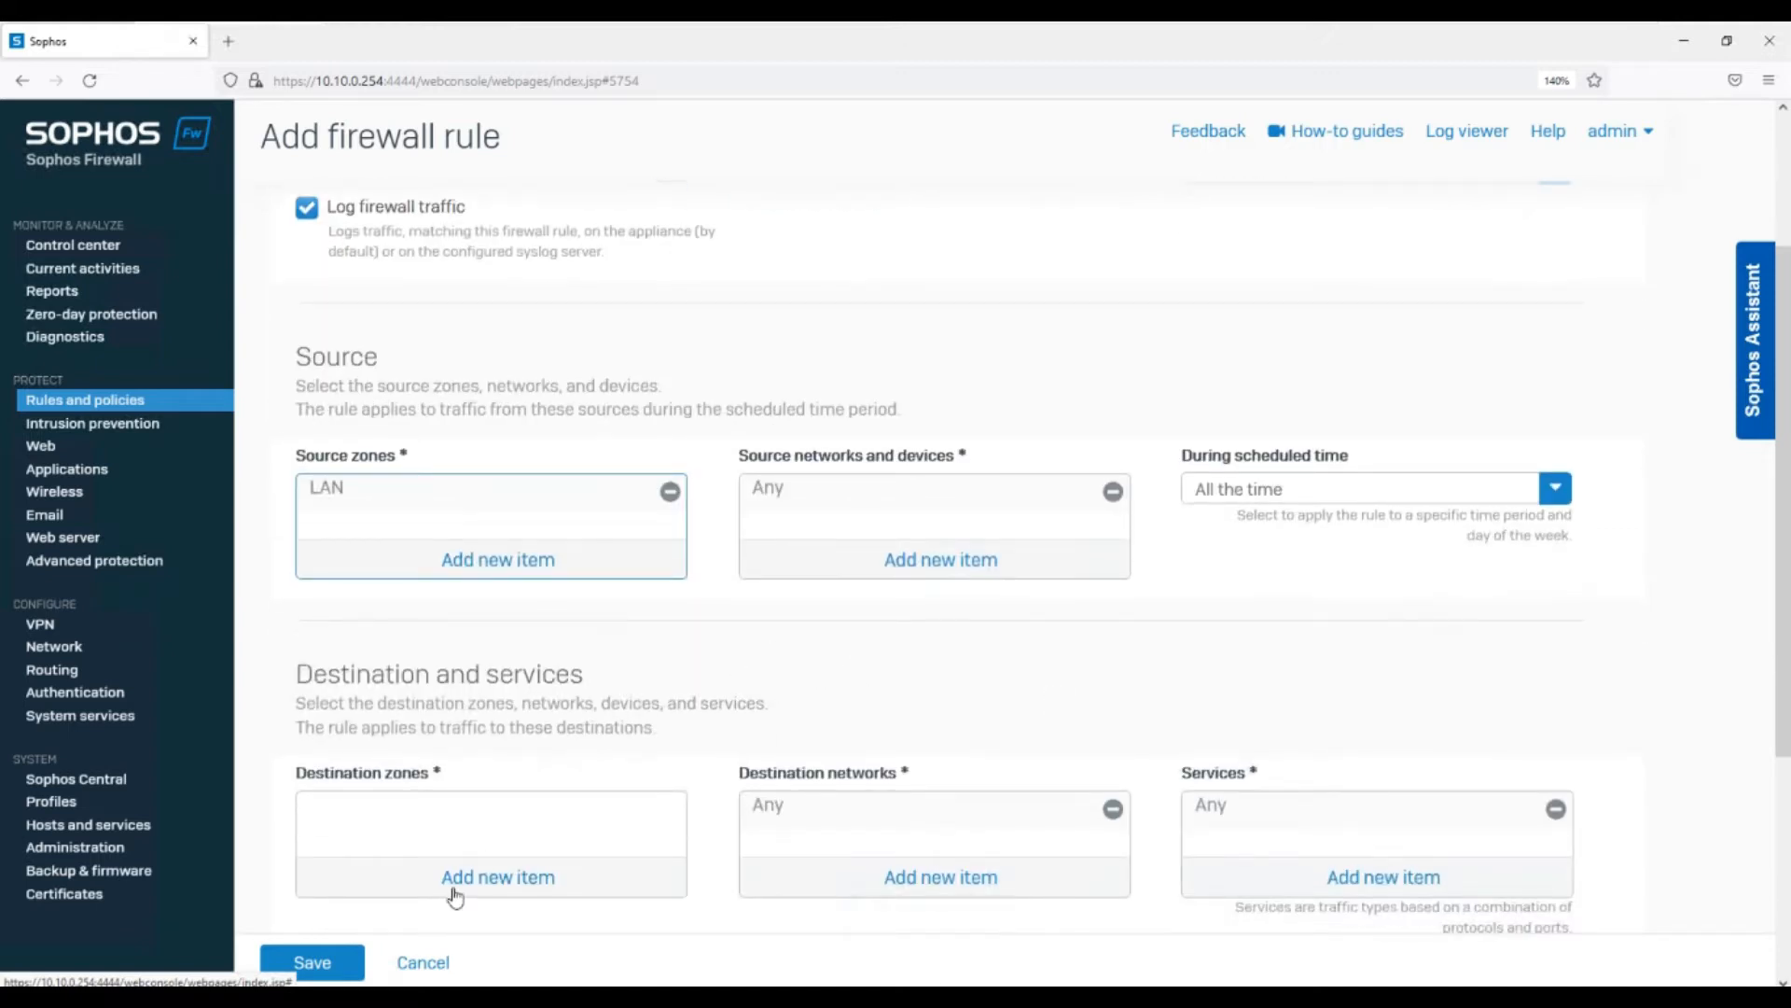
pyautogui.click(483, 894)
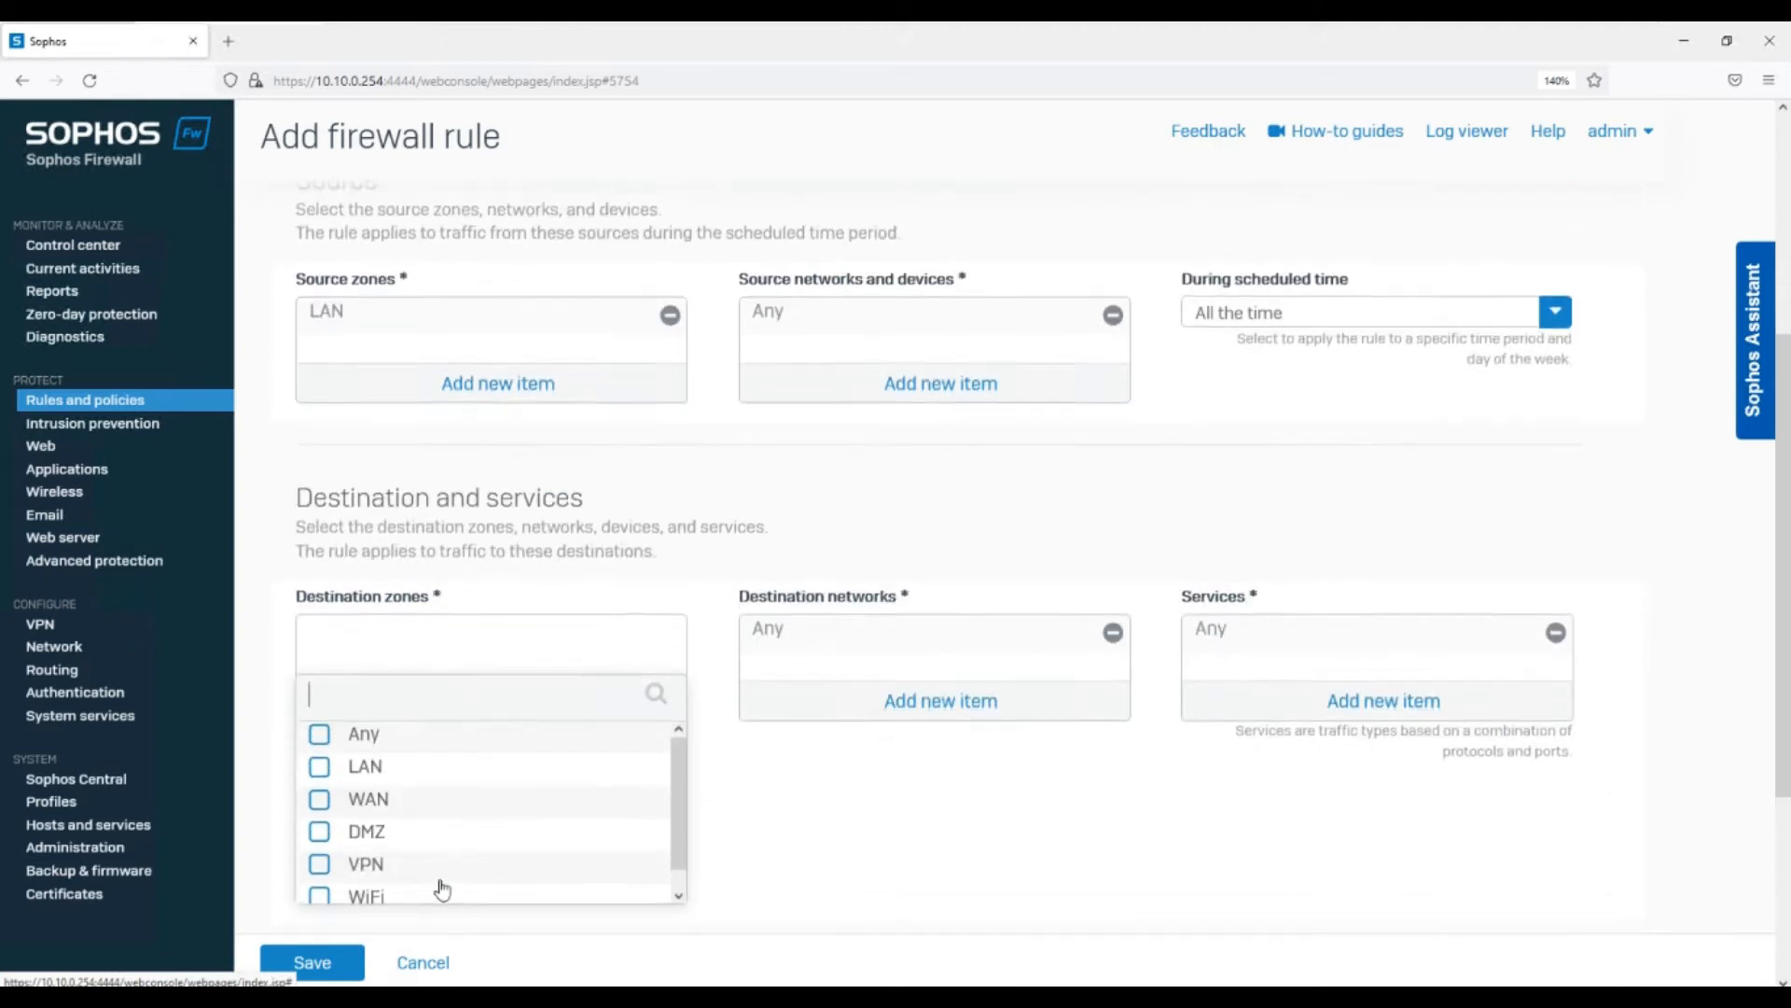
pyautogui.click(390, 794)
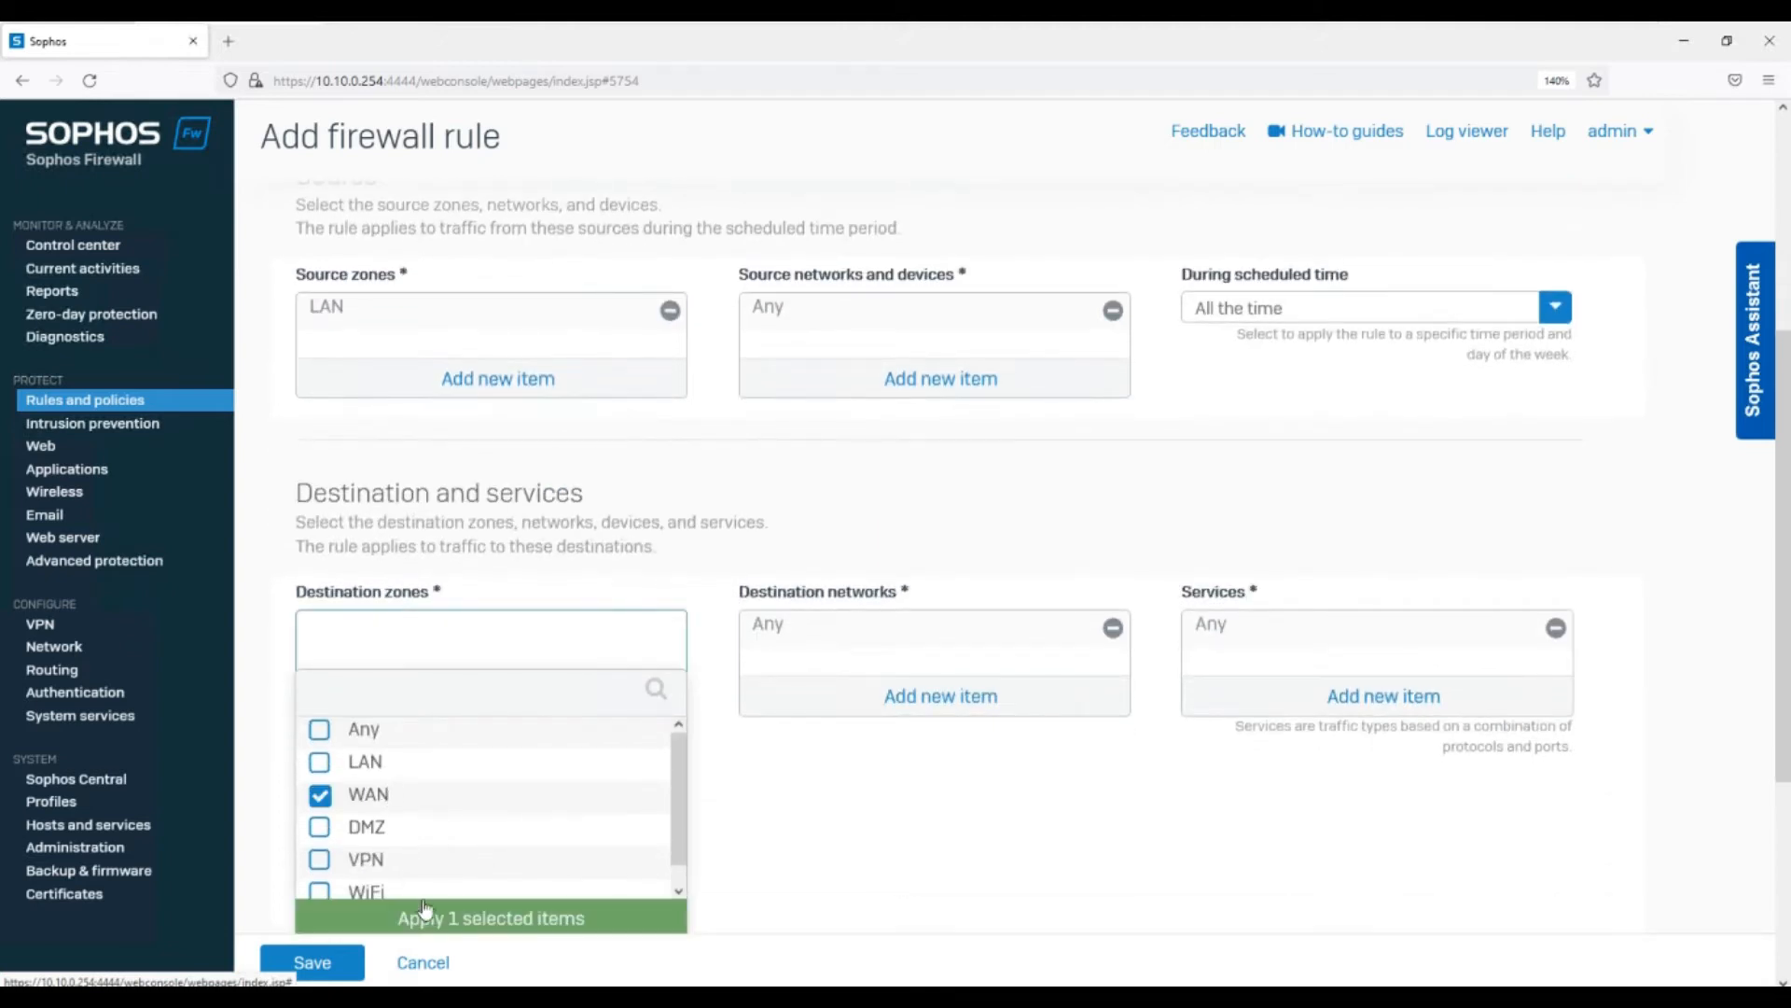
pyautogui.click(416, 912)
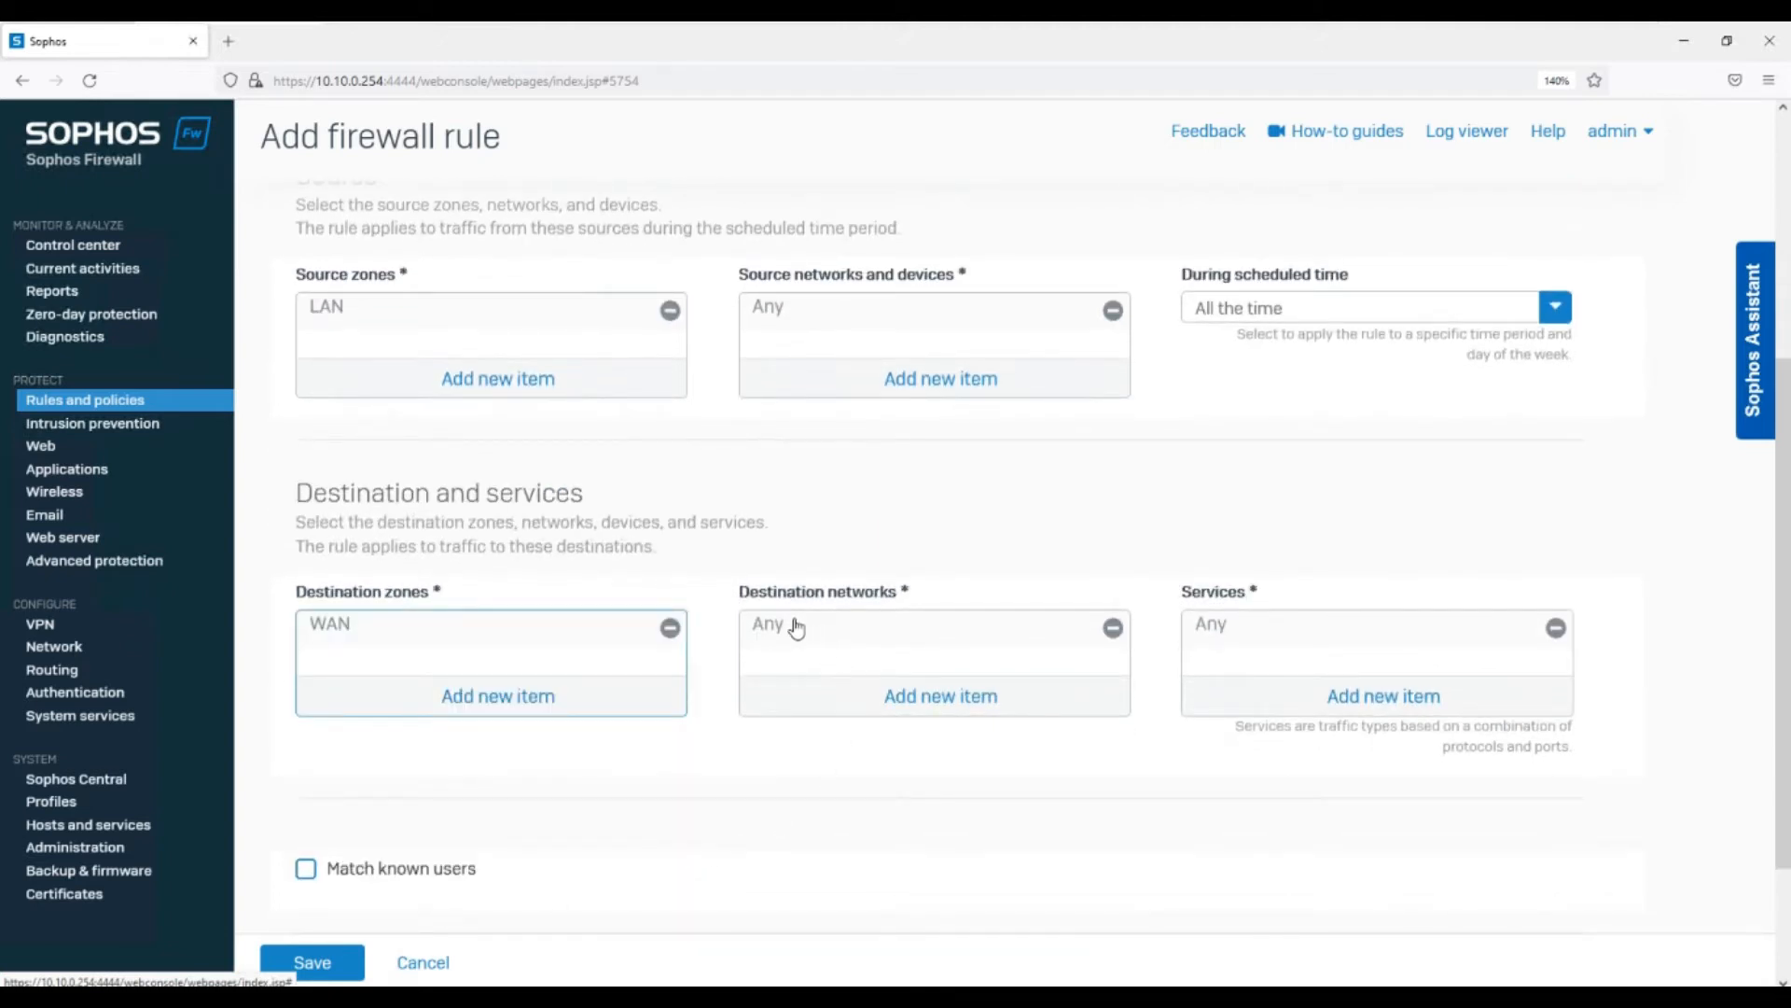
# Replace the Any entry in the destination networks with the country China, filtering the network list by country
pyautogui.click(1112, 628)
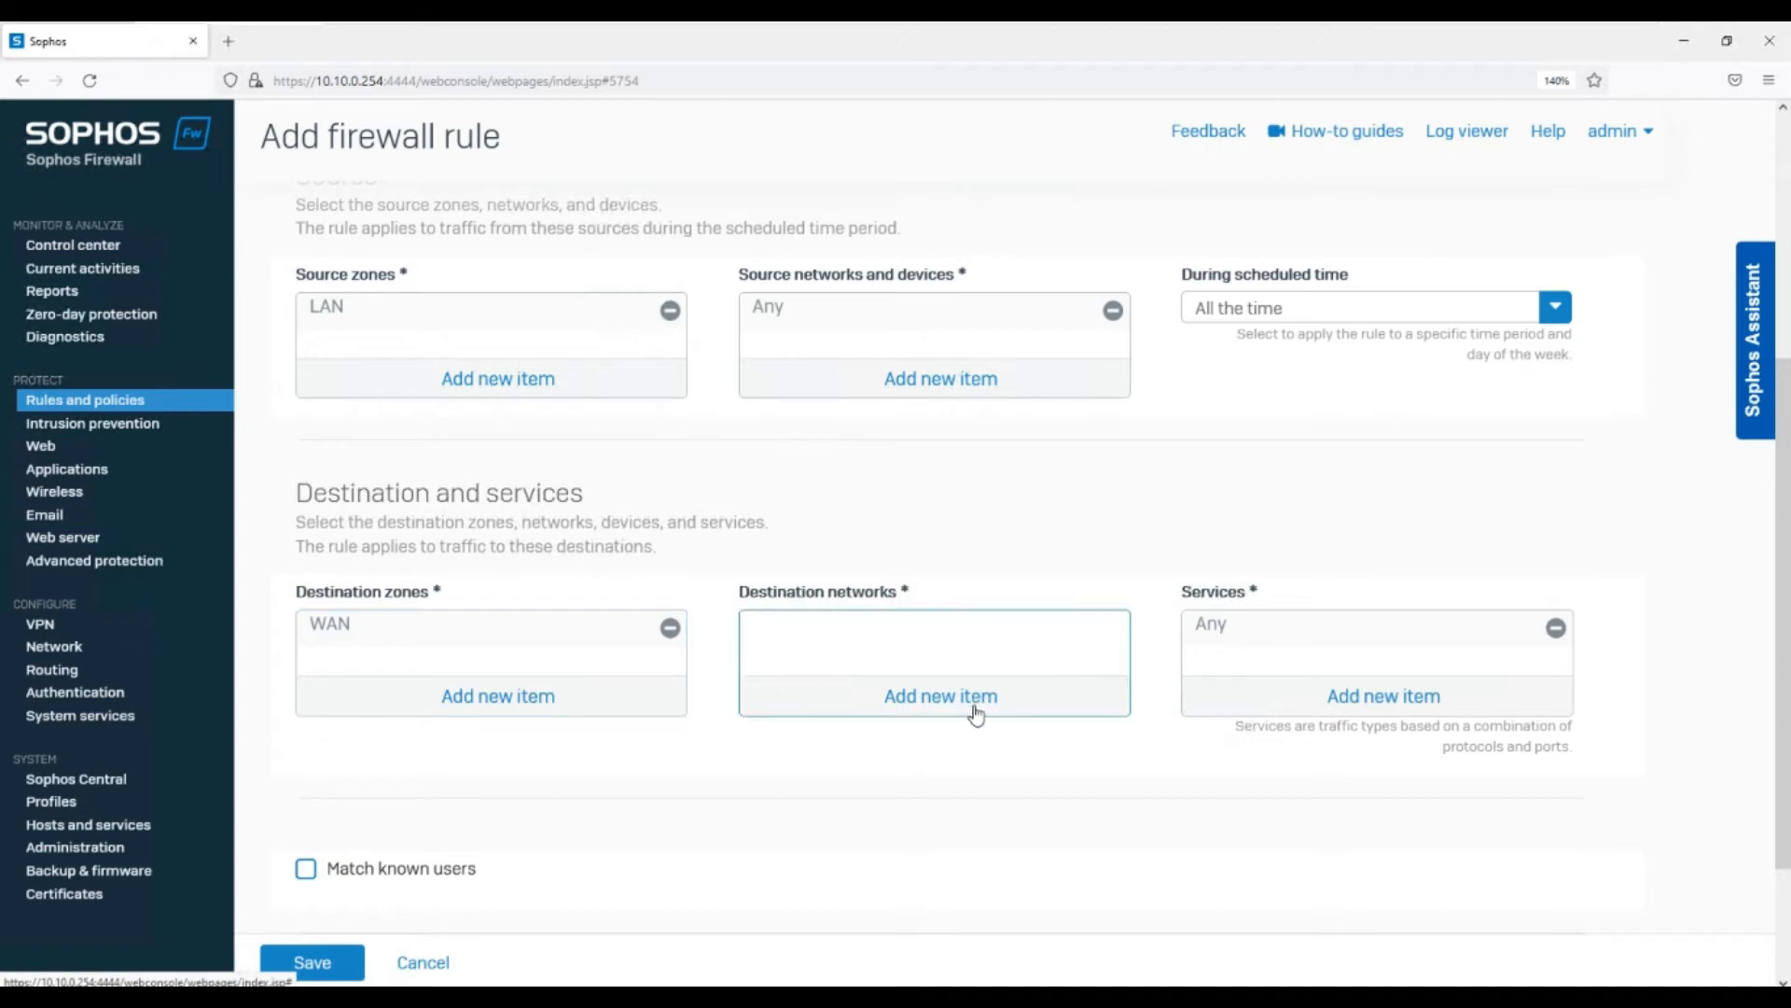
pyautogui.click(977, 716)
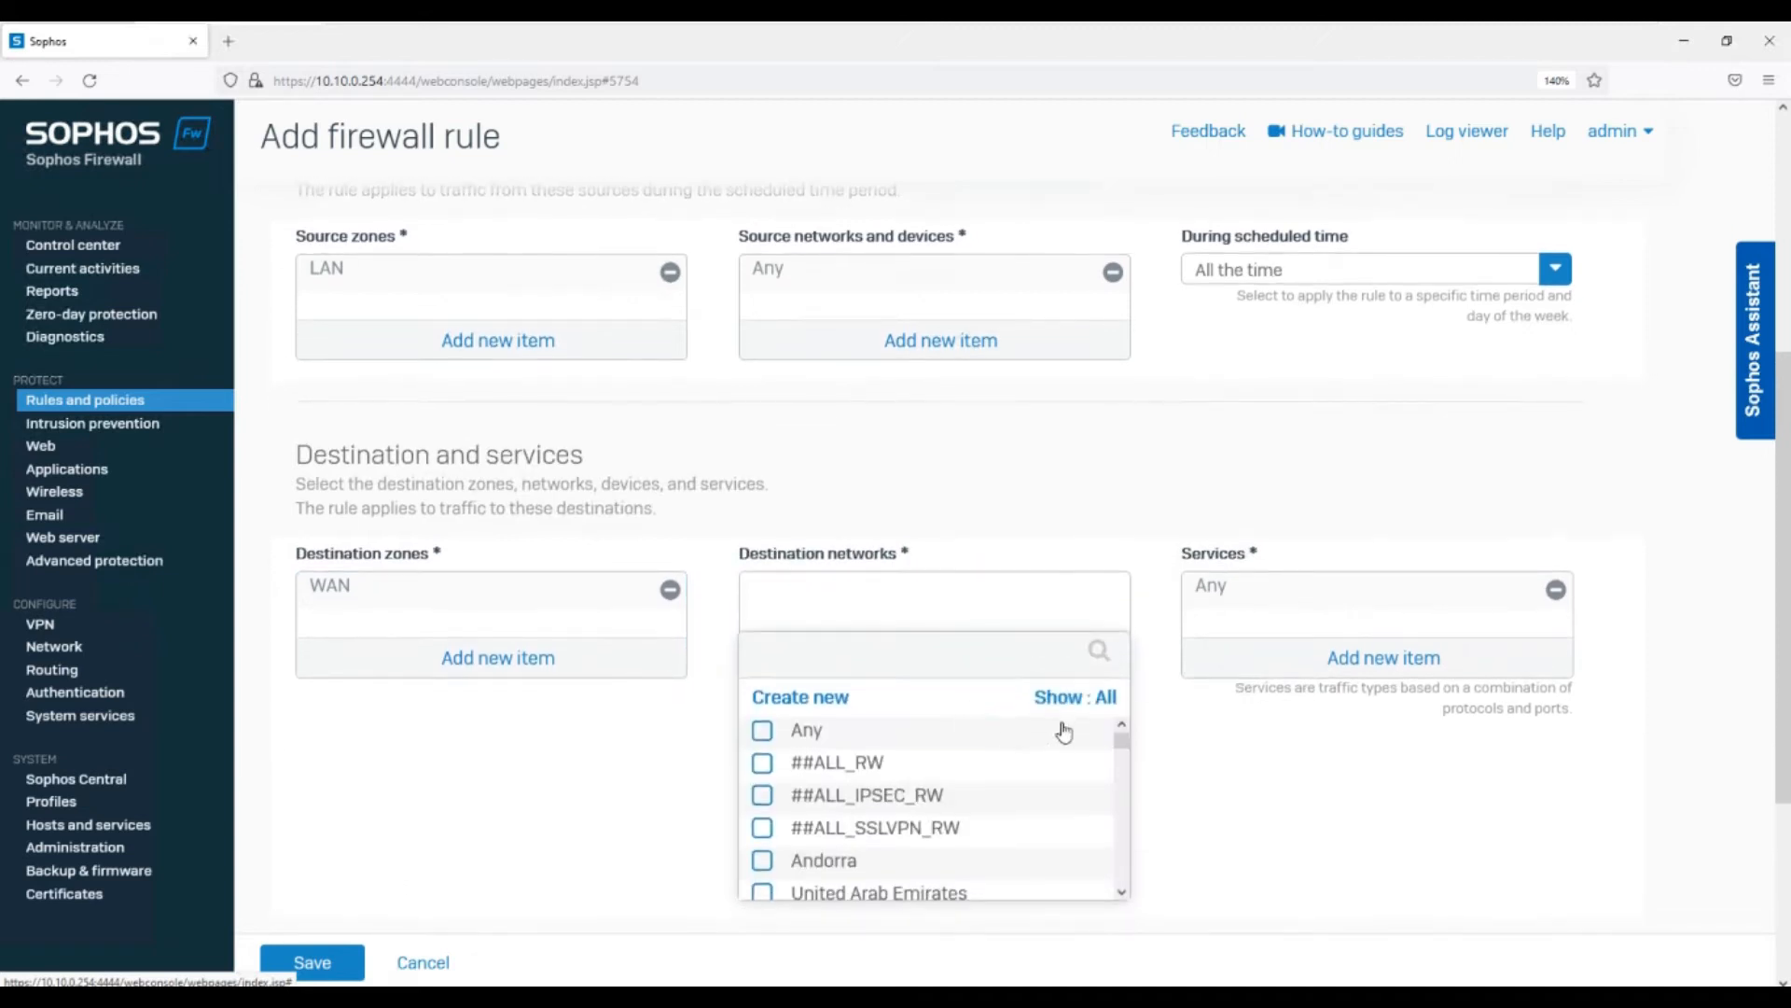
pyautogui.click(1052, 701)
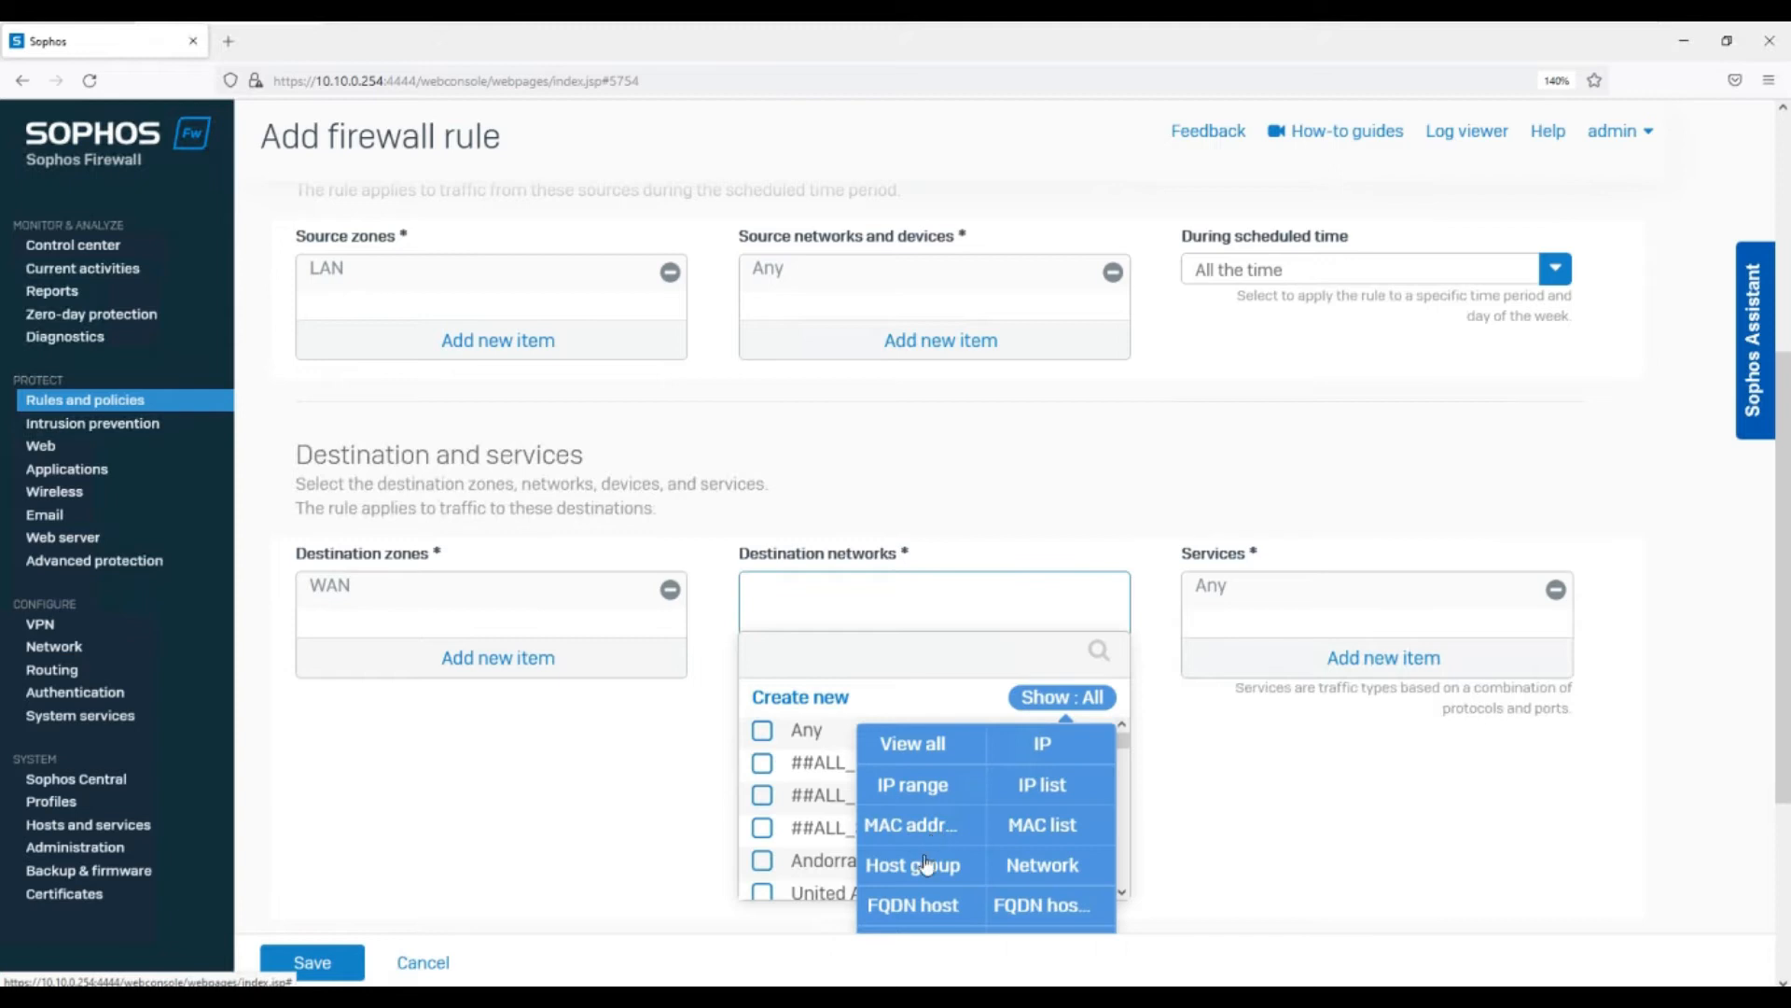
pyautogui.scroll(-2, 1020, 859)
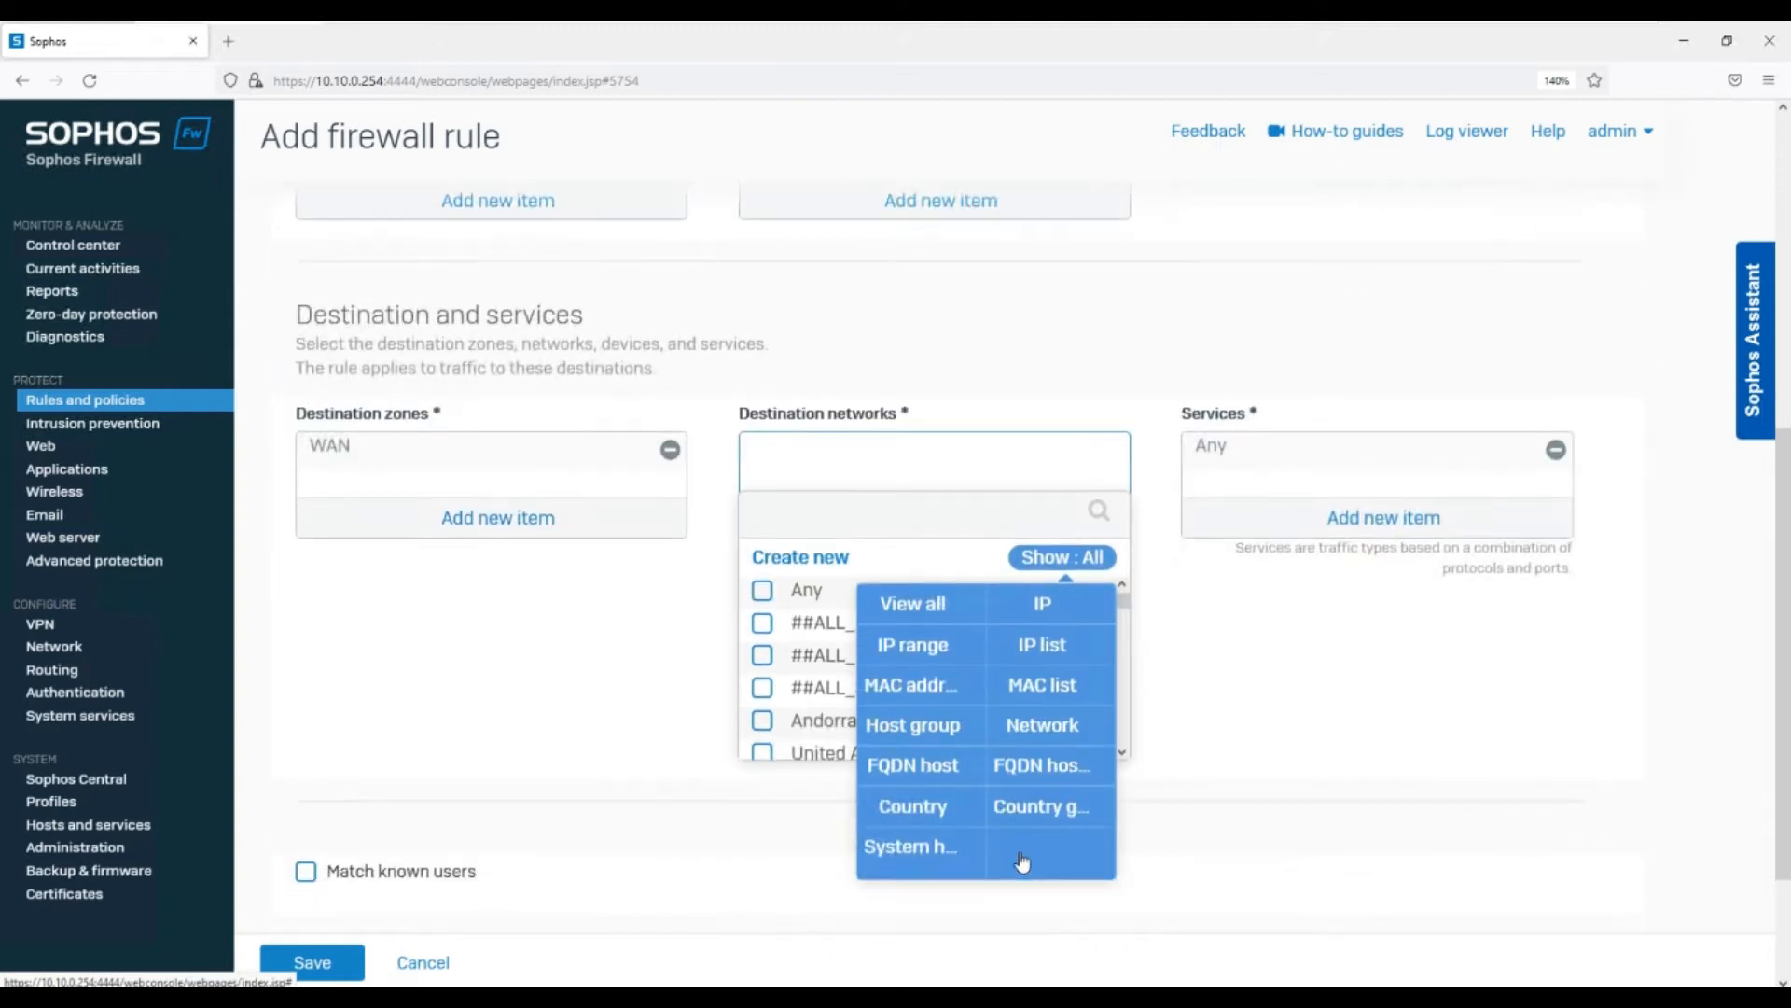
pyautogui.click(908, 817)
pyautogui.click(824, 511)
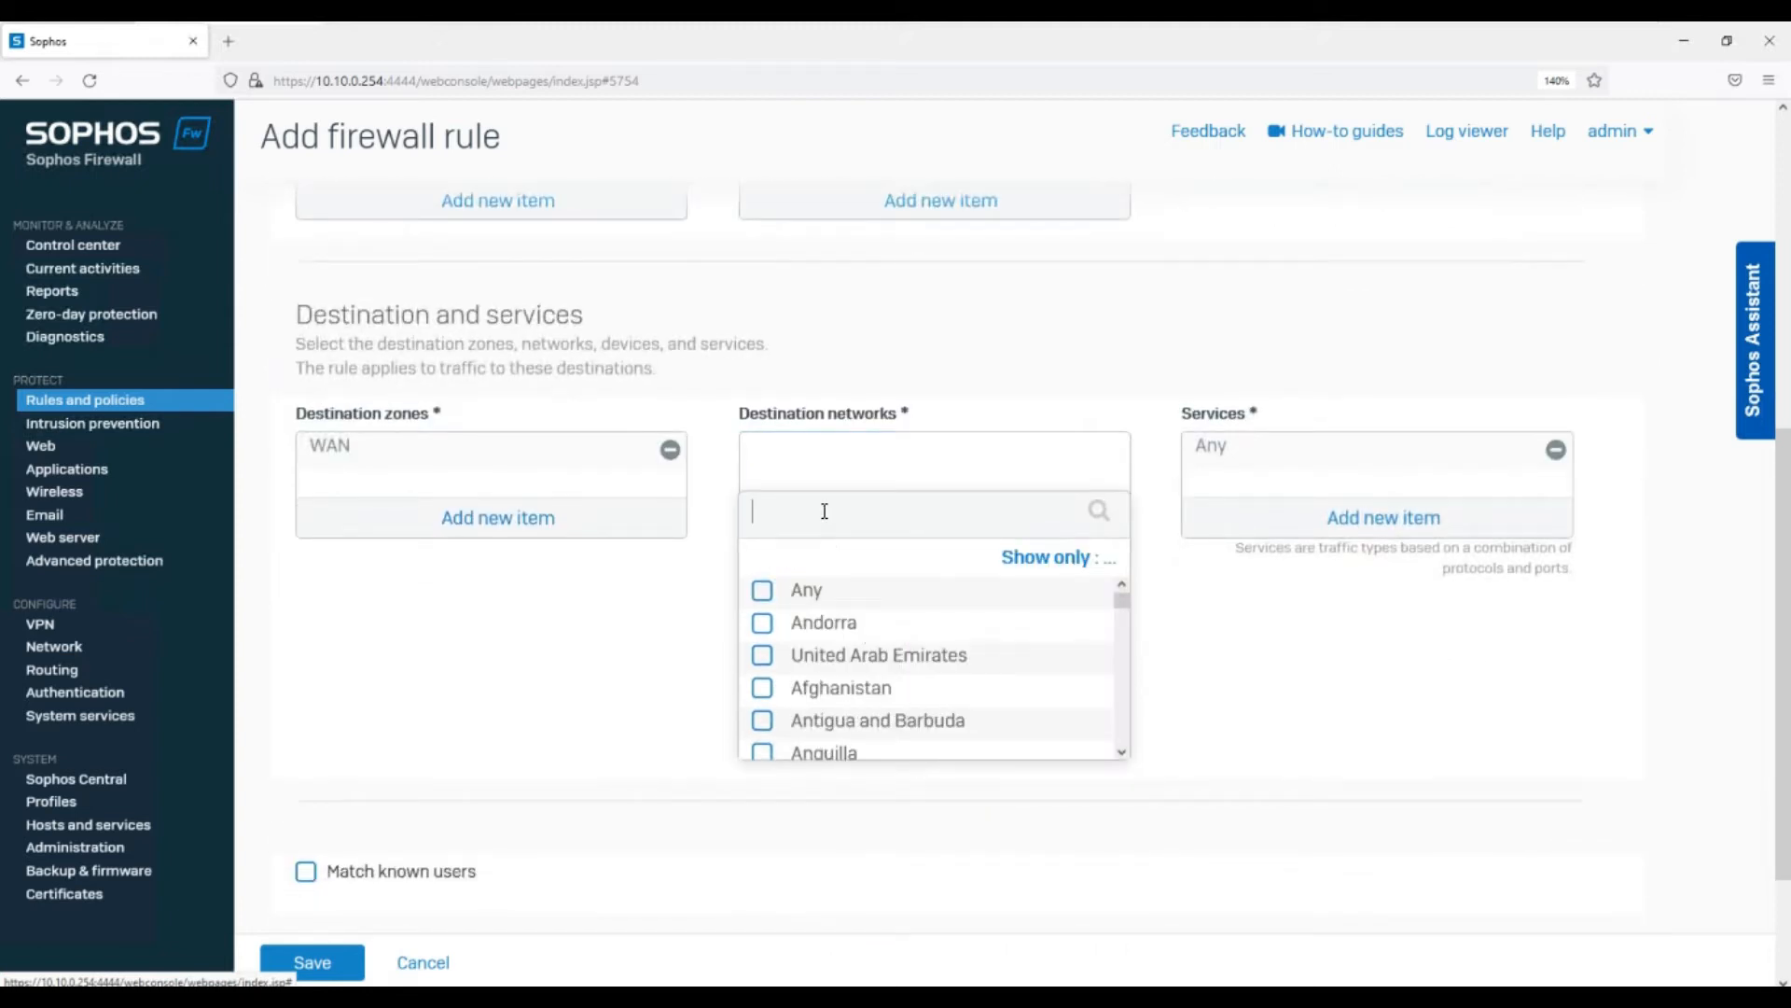
pyautogui.write('chin')
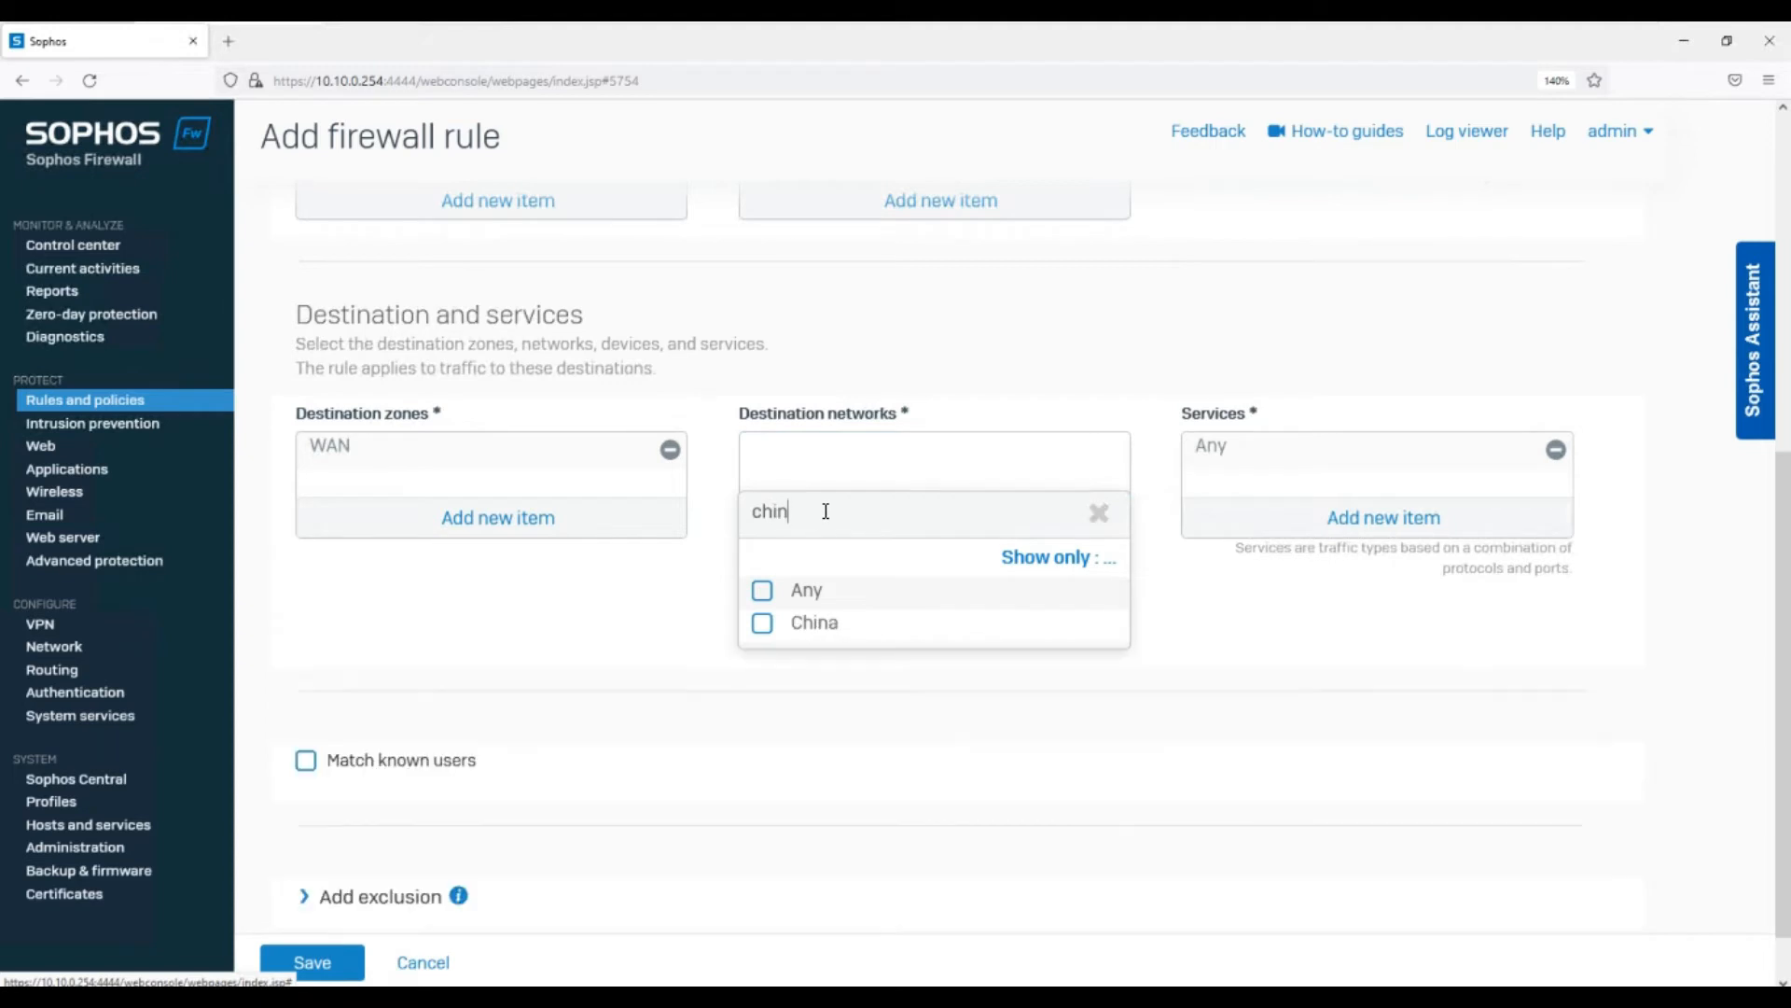
pyautogui.click(764, 625)
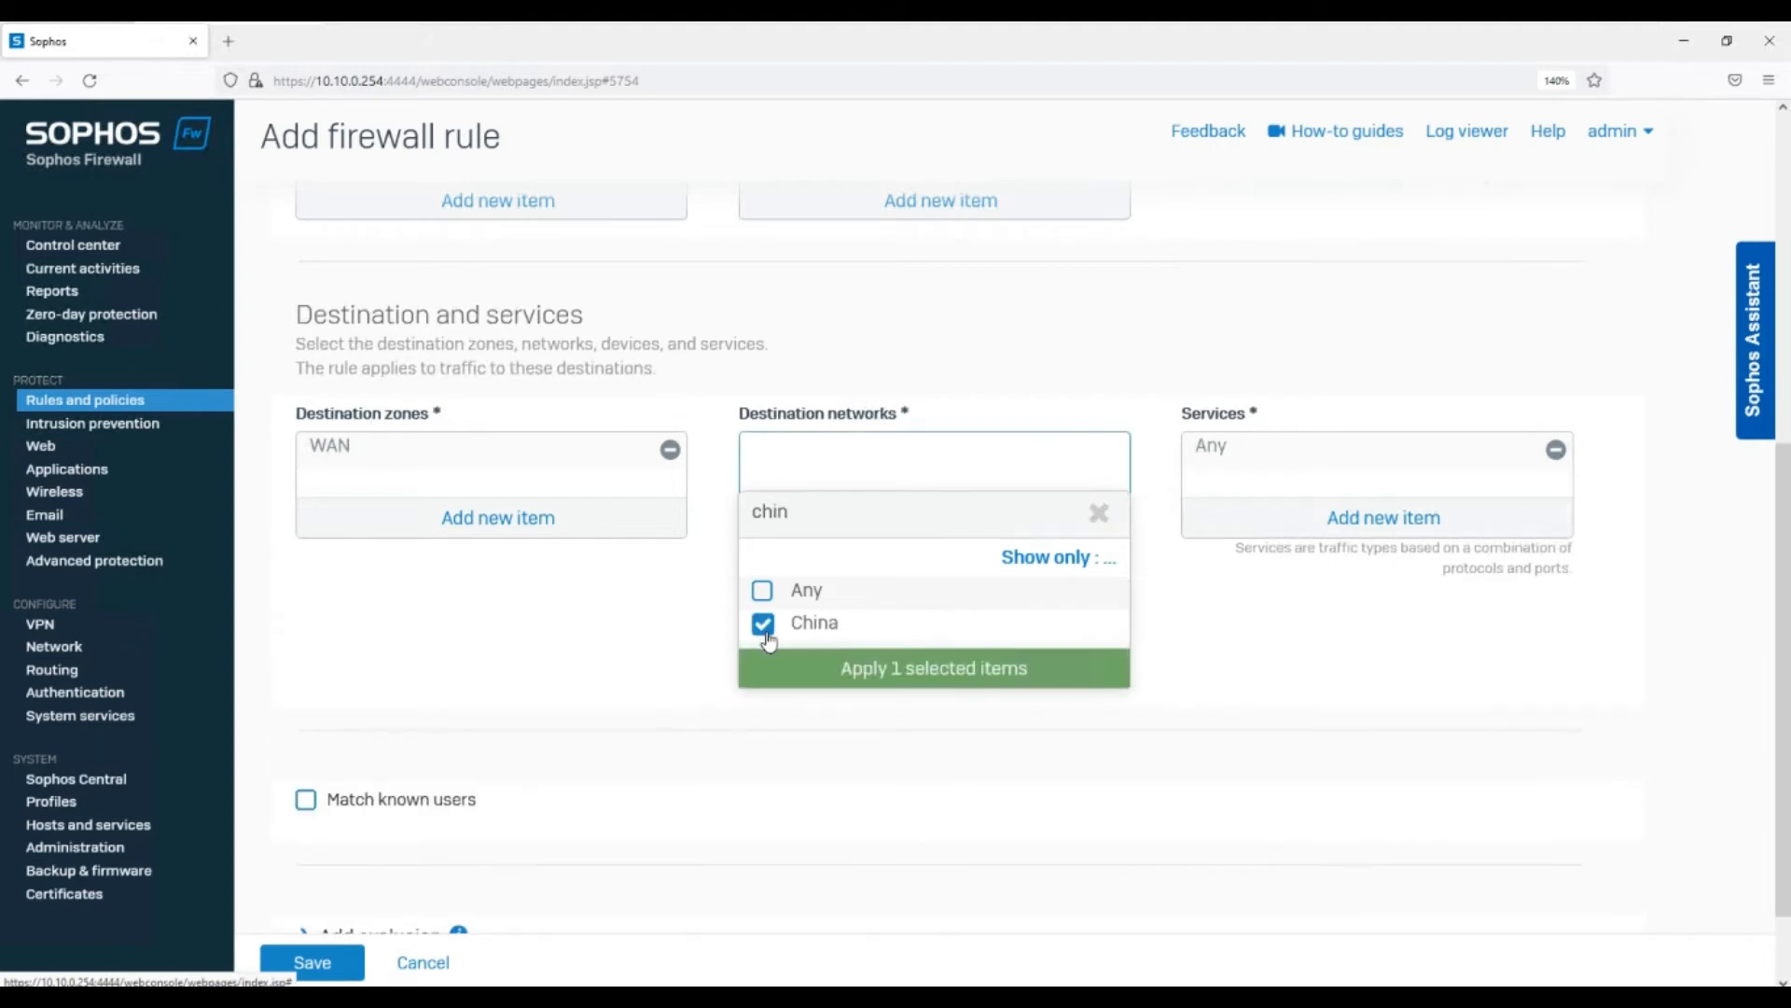
pyautogui.click(821, 672)
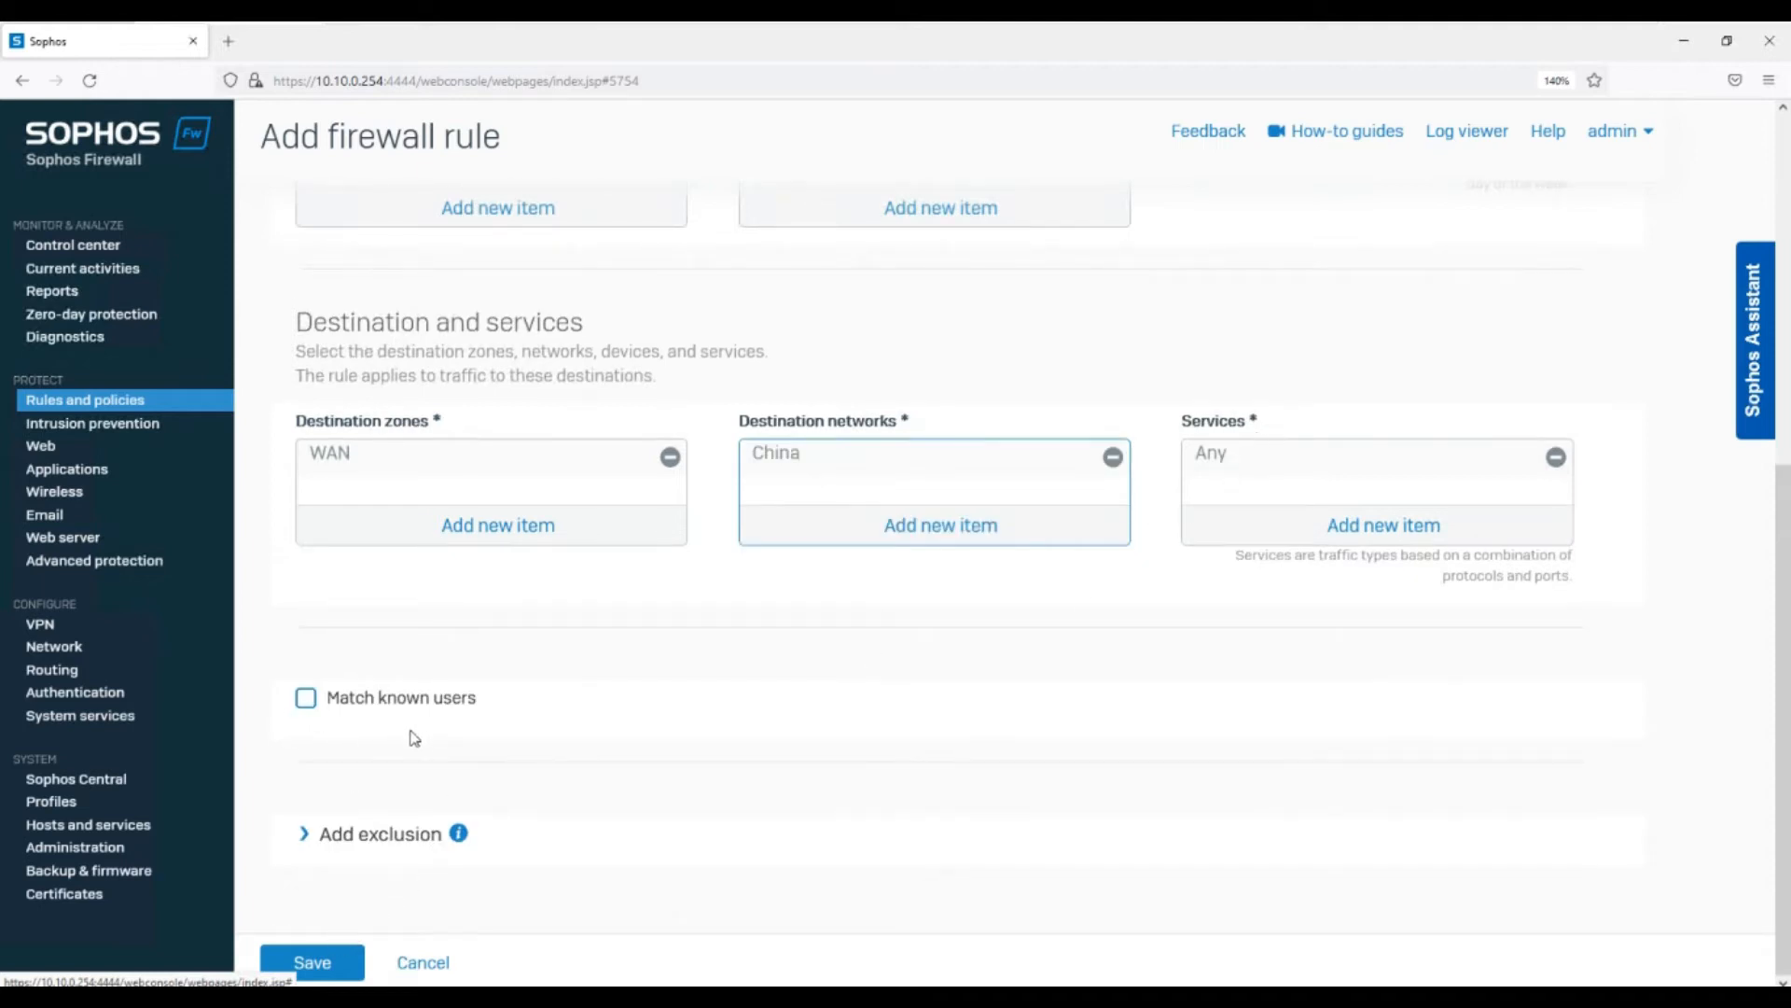
# Save the outbound blocking rule and expand the LAN to WAN group to check its entry
pyautogui.click(312, 970)
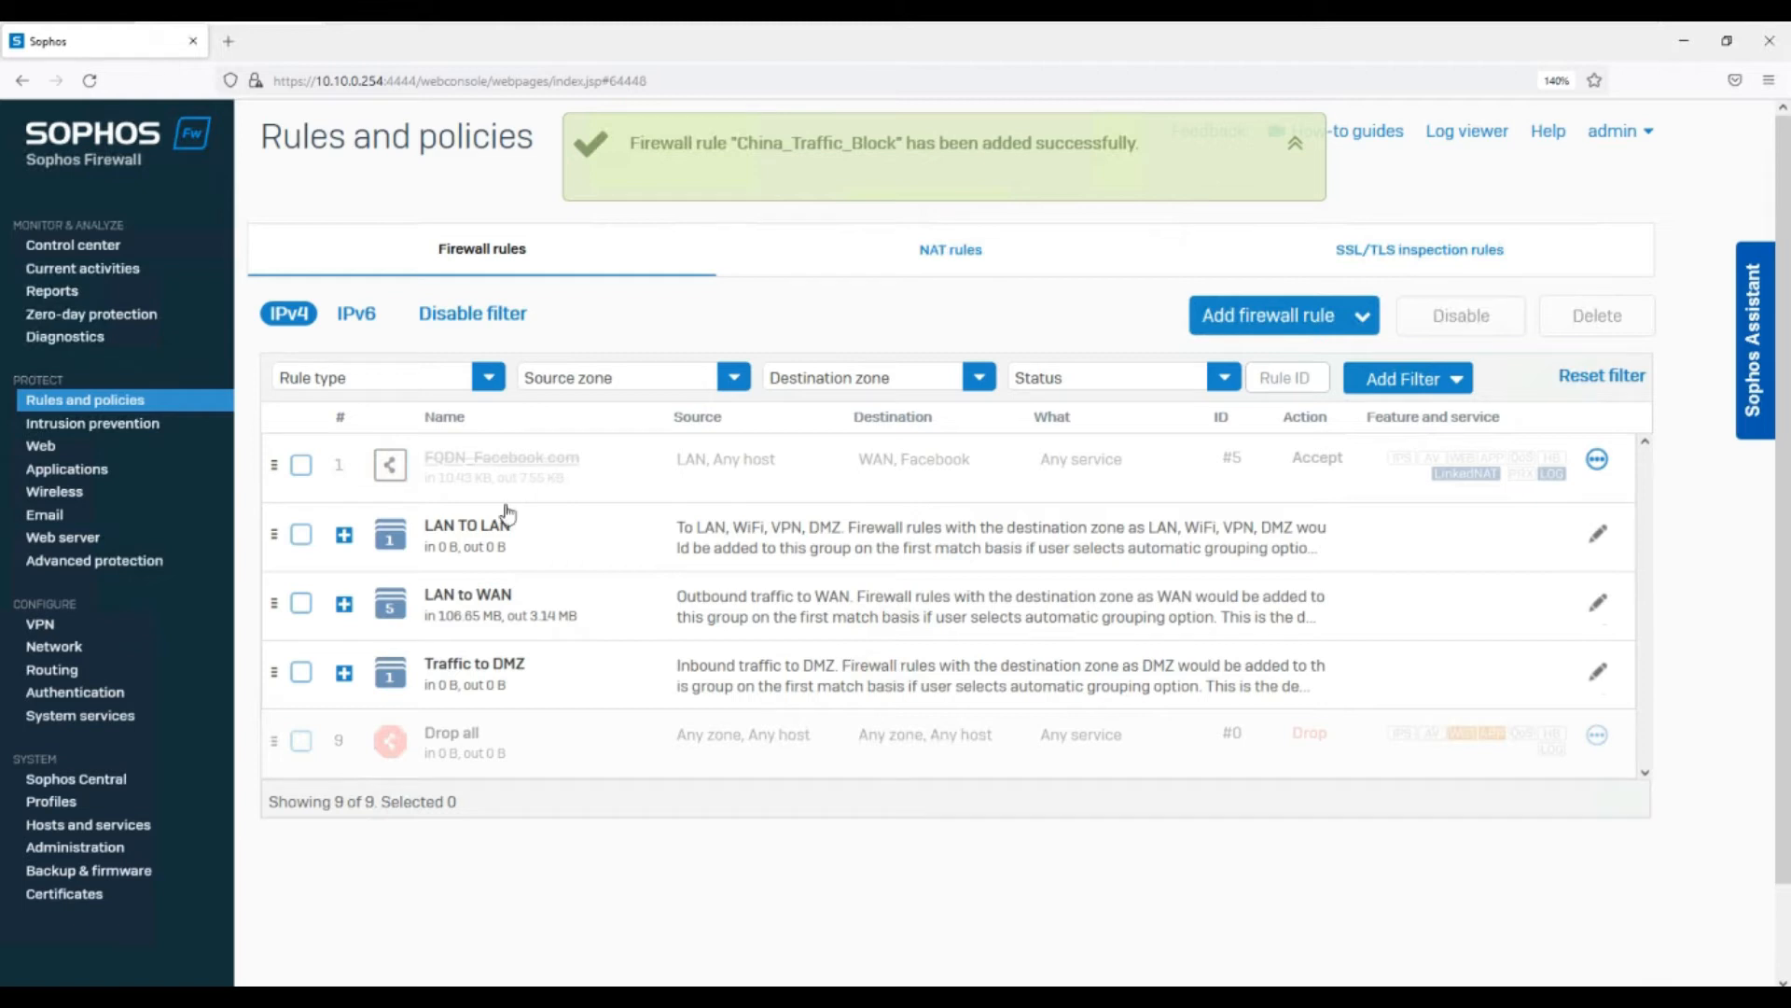
pyautogui.click(458, 604)
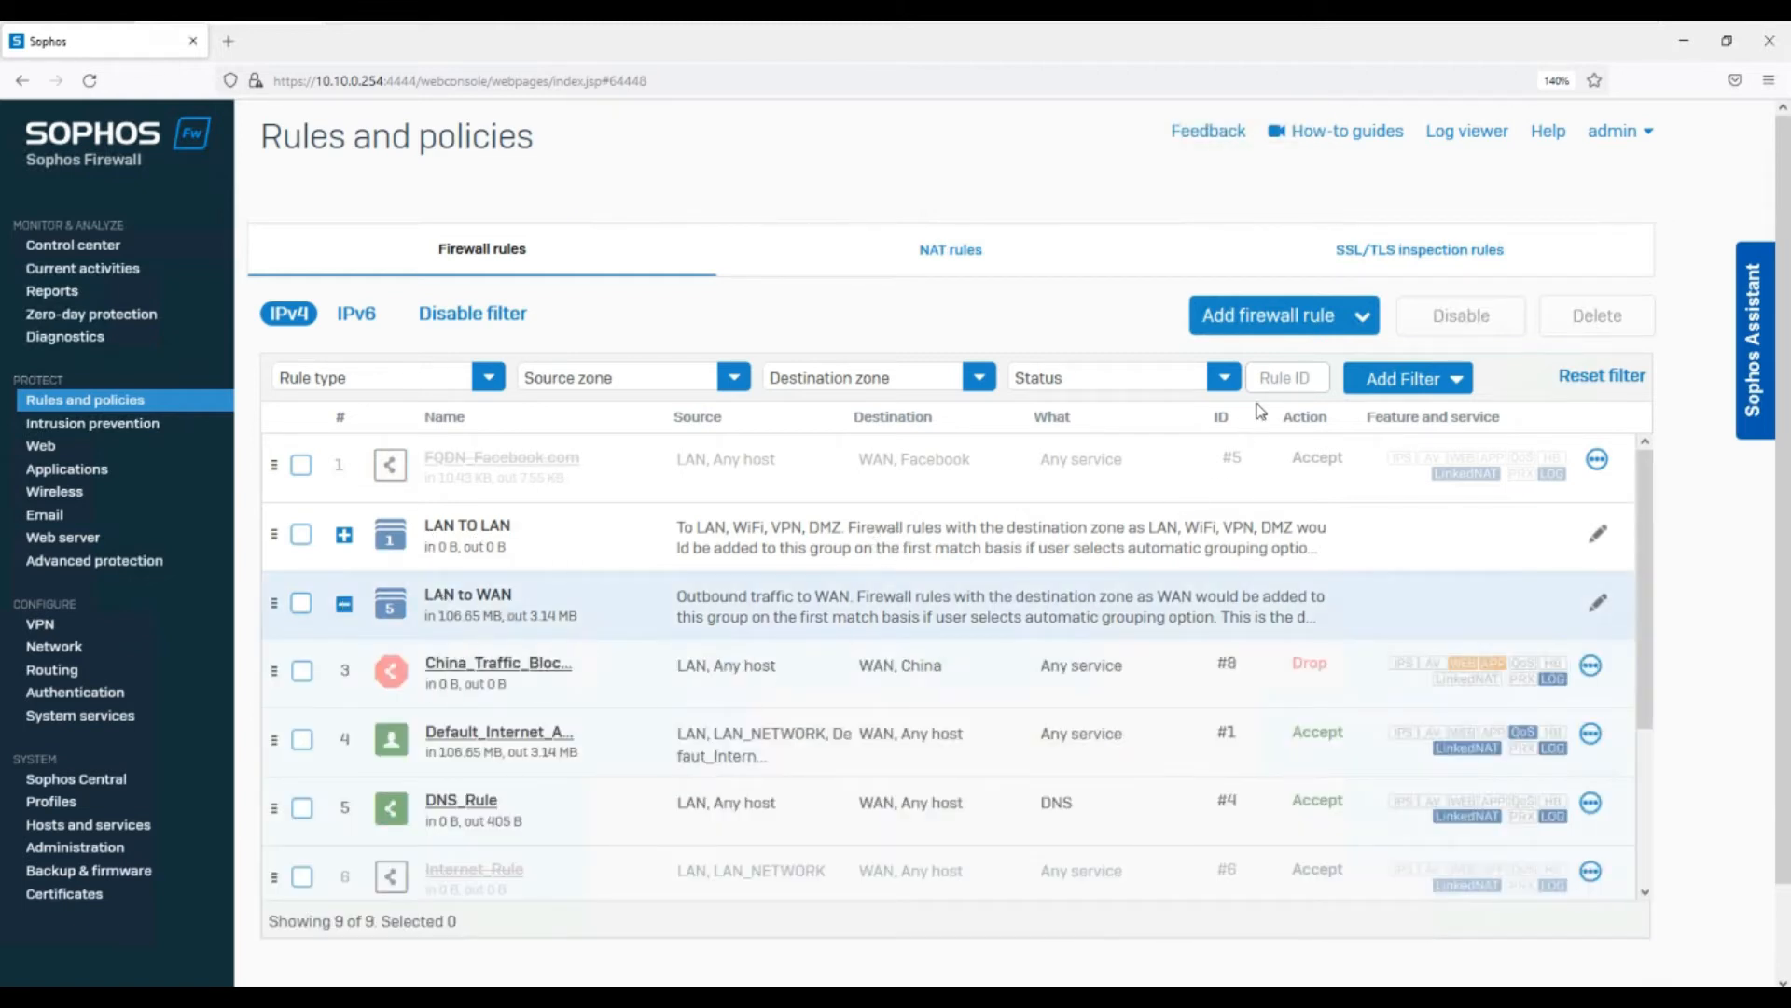
# Start another new firewall rule named China_Traffic_Block and set its position to Top
pyautogui.click(1284, 327)
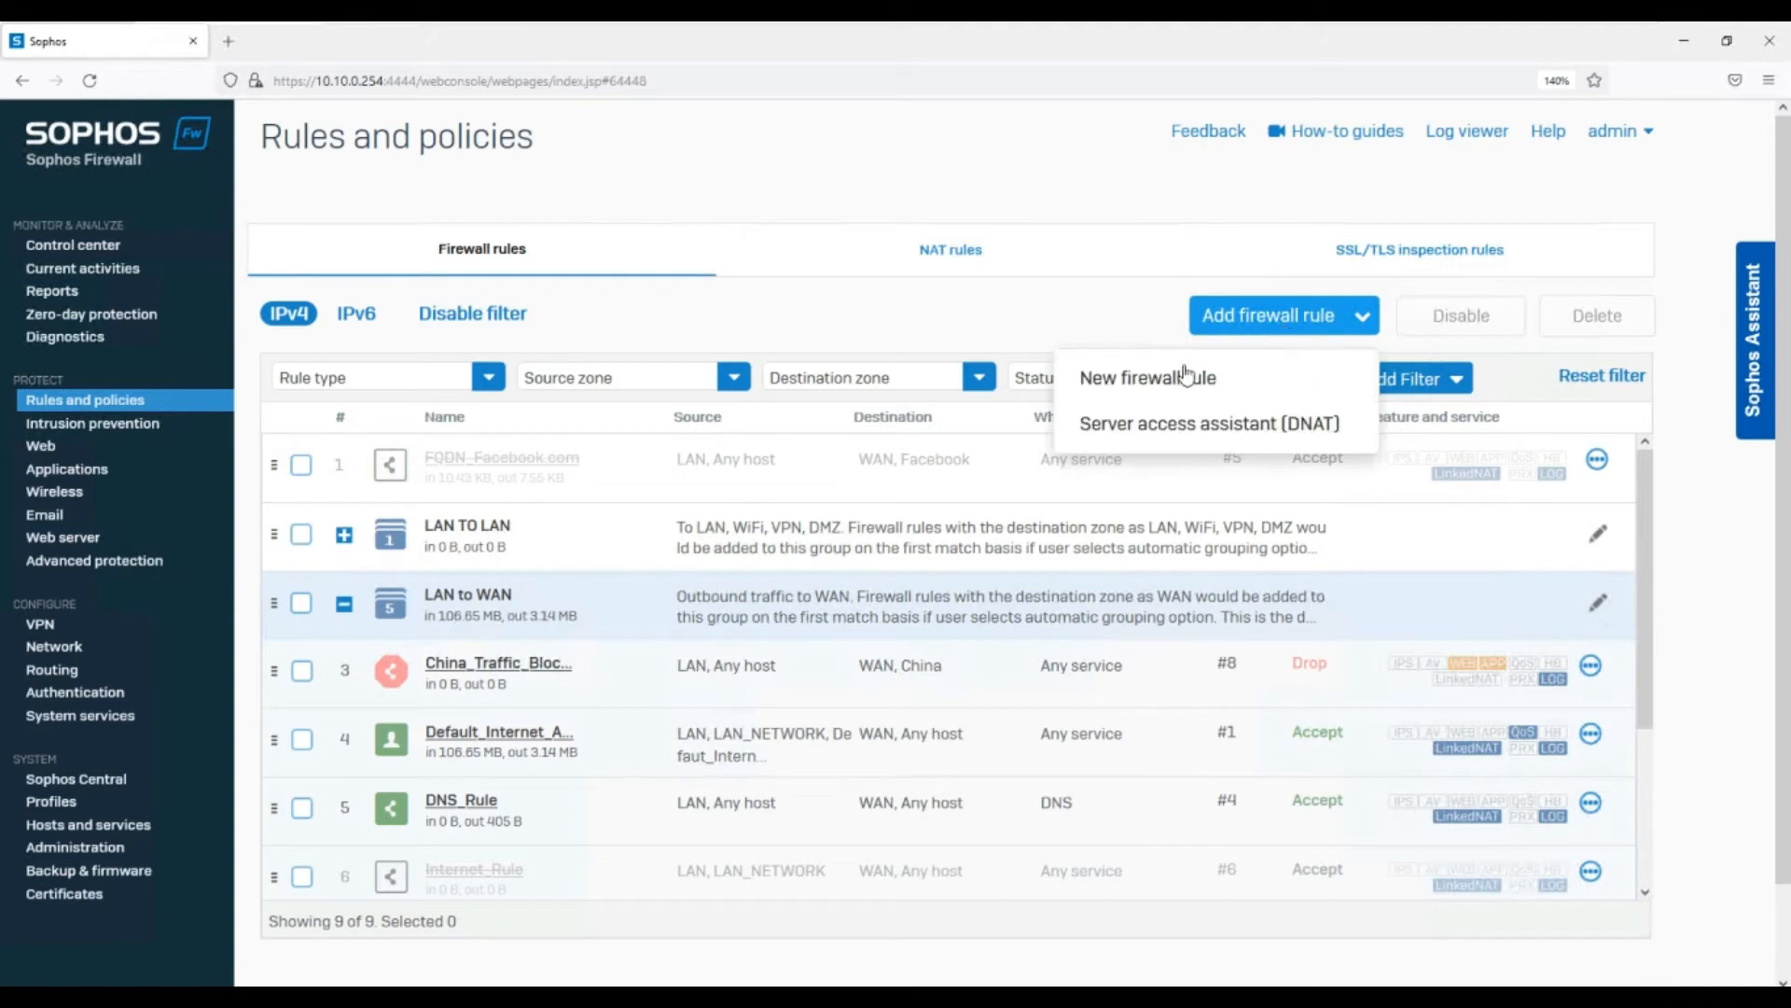
pyautogui.click(1178, 379)
pyautogui.click(473, 306)
pyautogui.write('China_Traffic_Block')
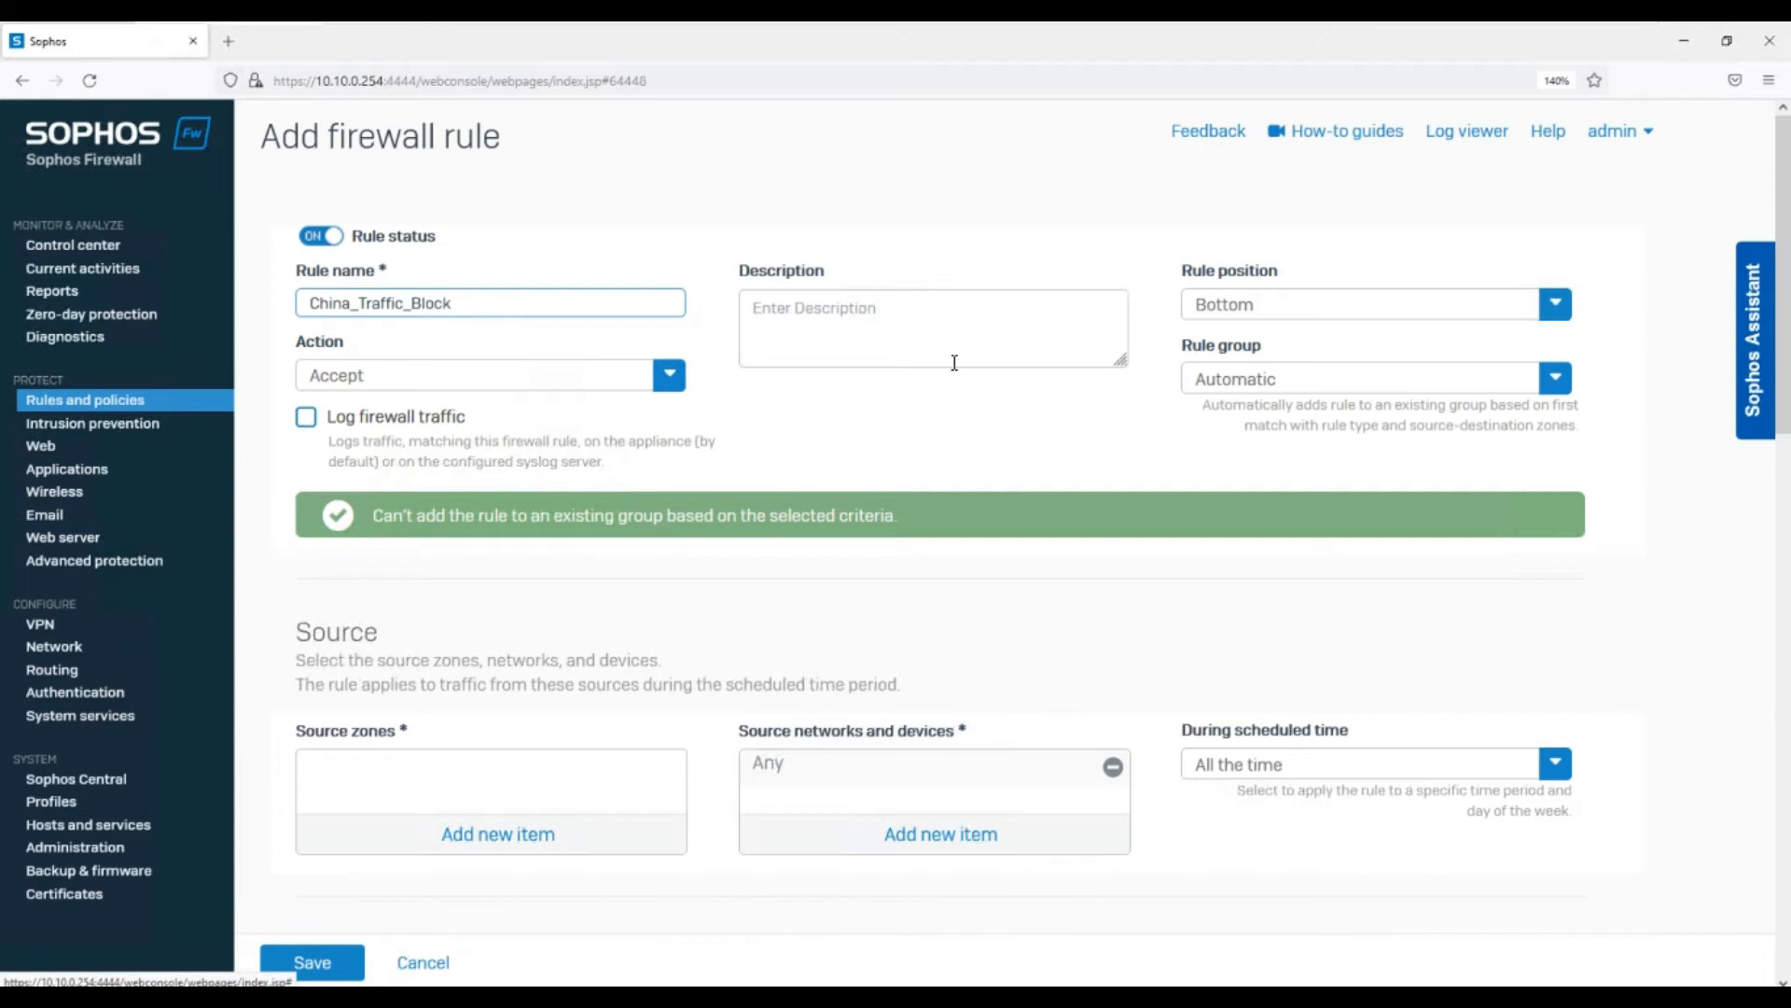
pyautogui.click(1325, 306)
pyautogui.click(1259, 348)
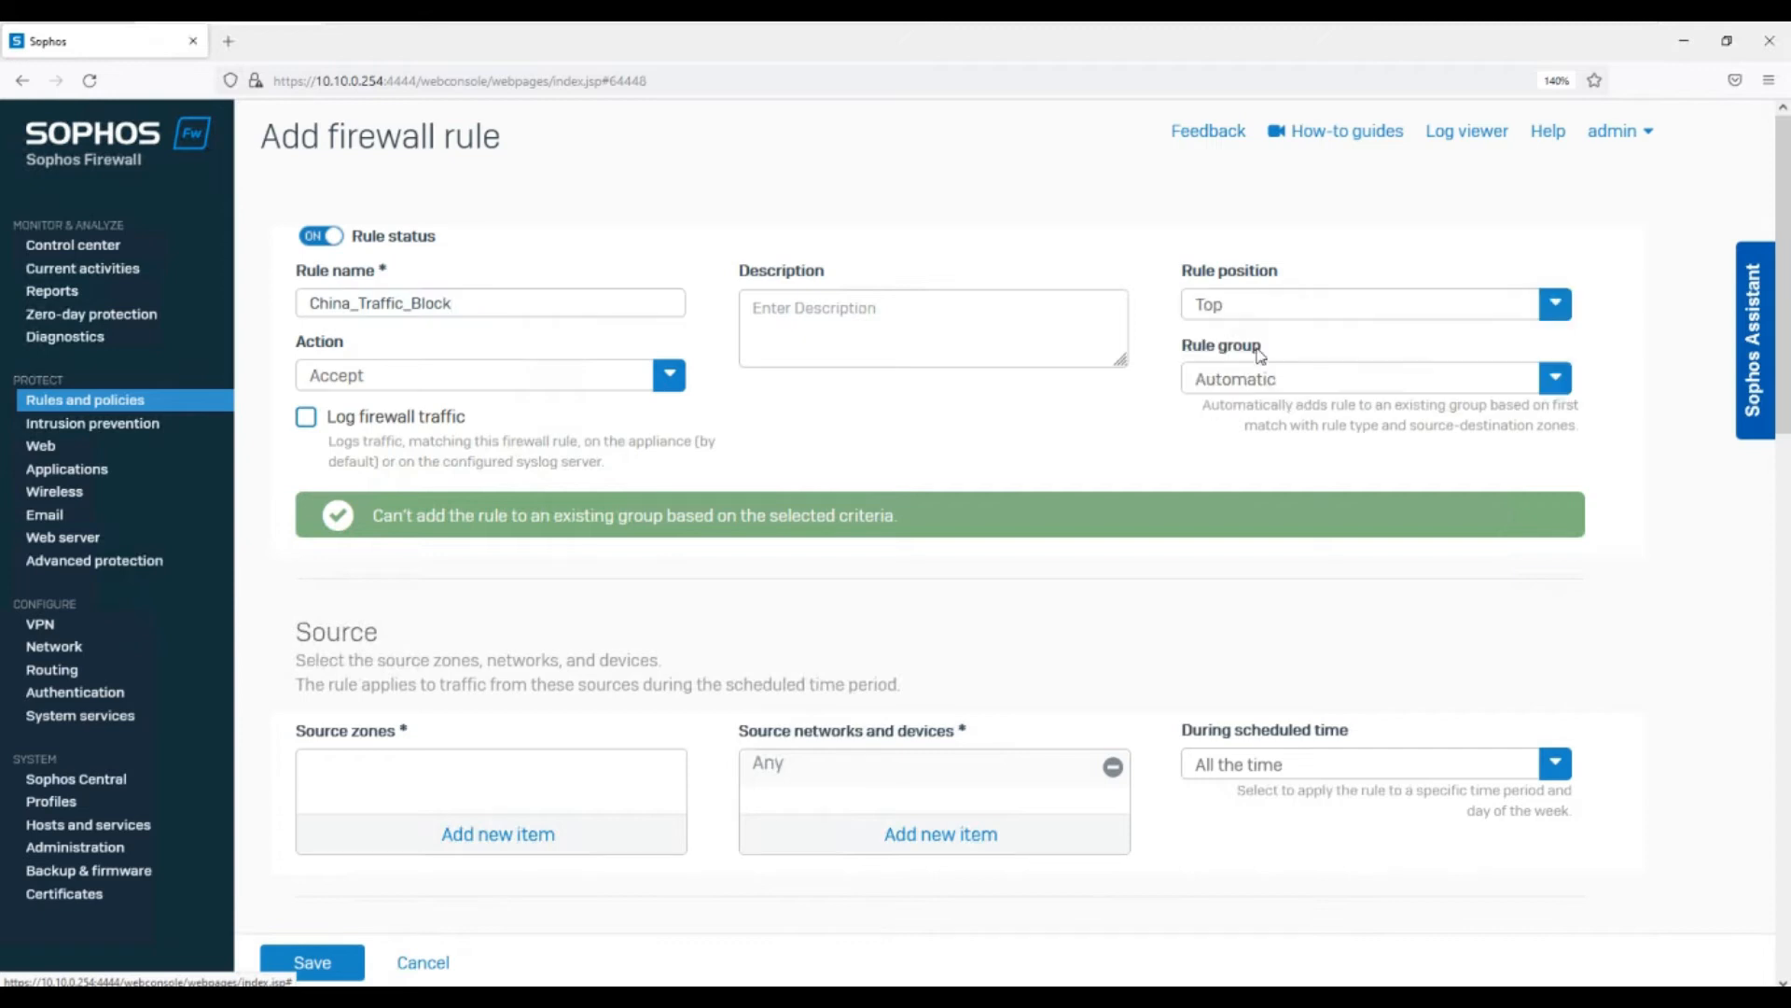
# Set the second rule's action to Drop and enable logging of its firewall traffic
pyautogui.click(512, 375)
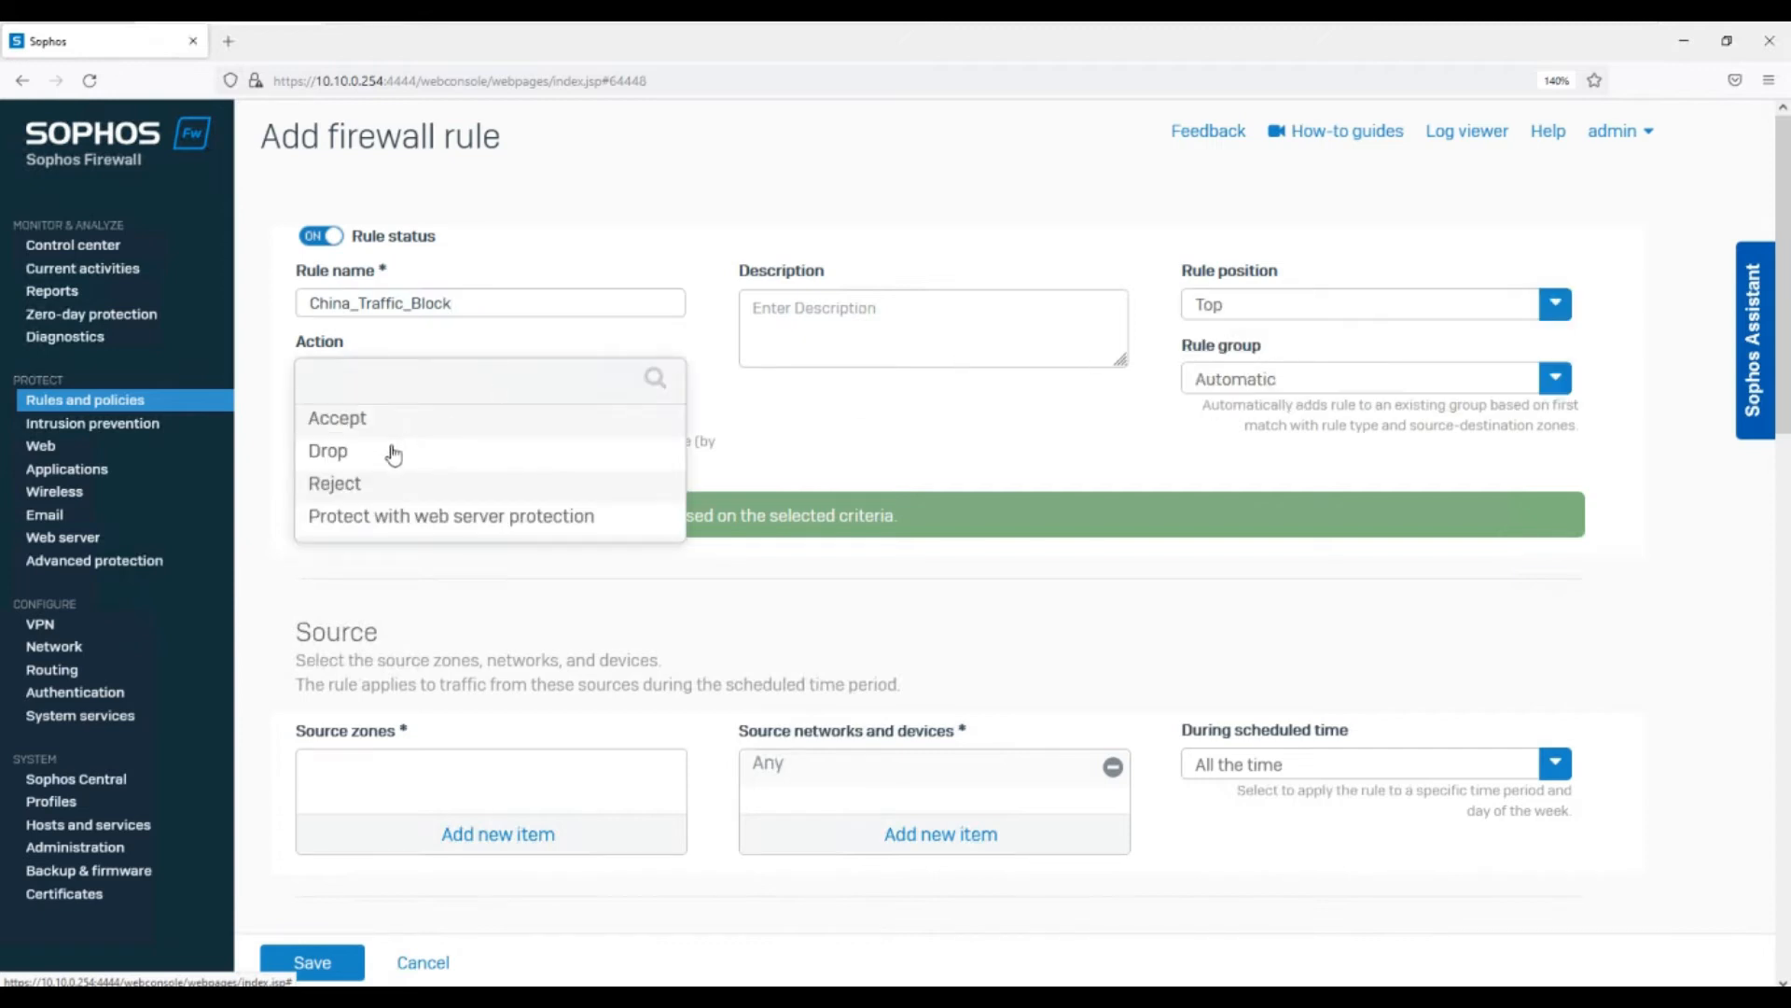
pyautogui.click(389, 455)
pyautogui.click(400, 425)
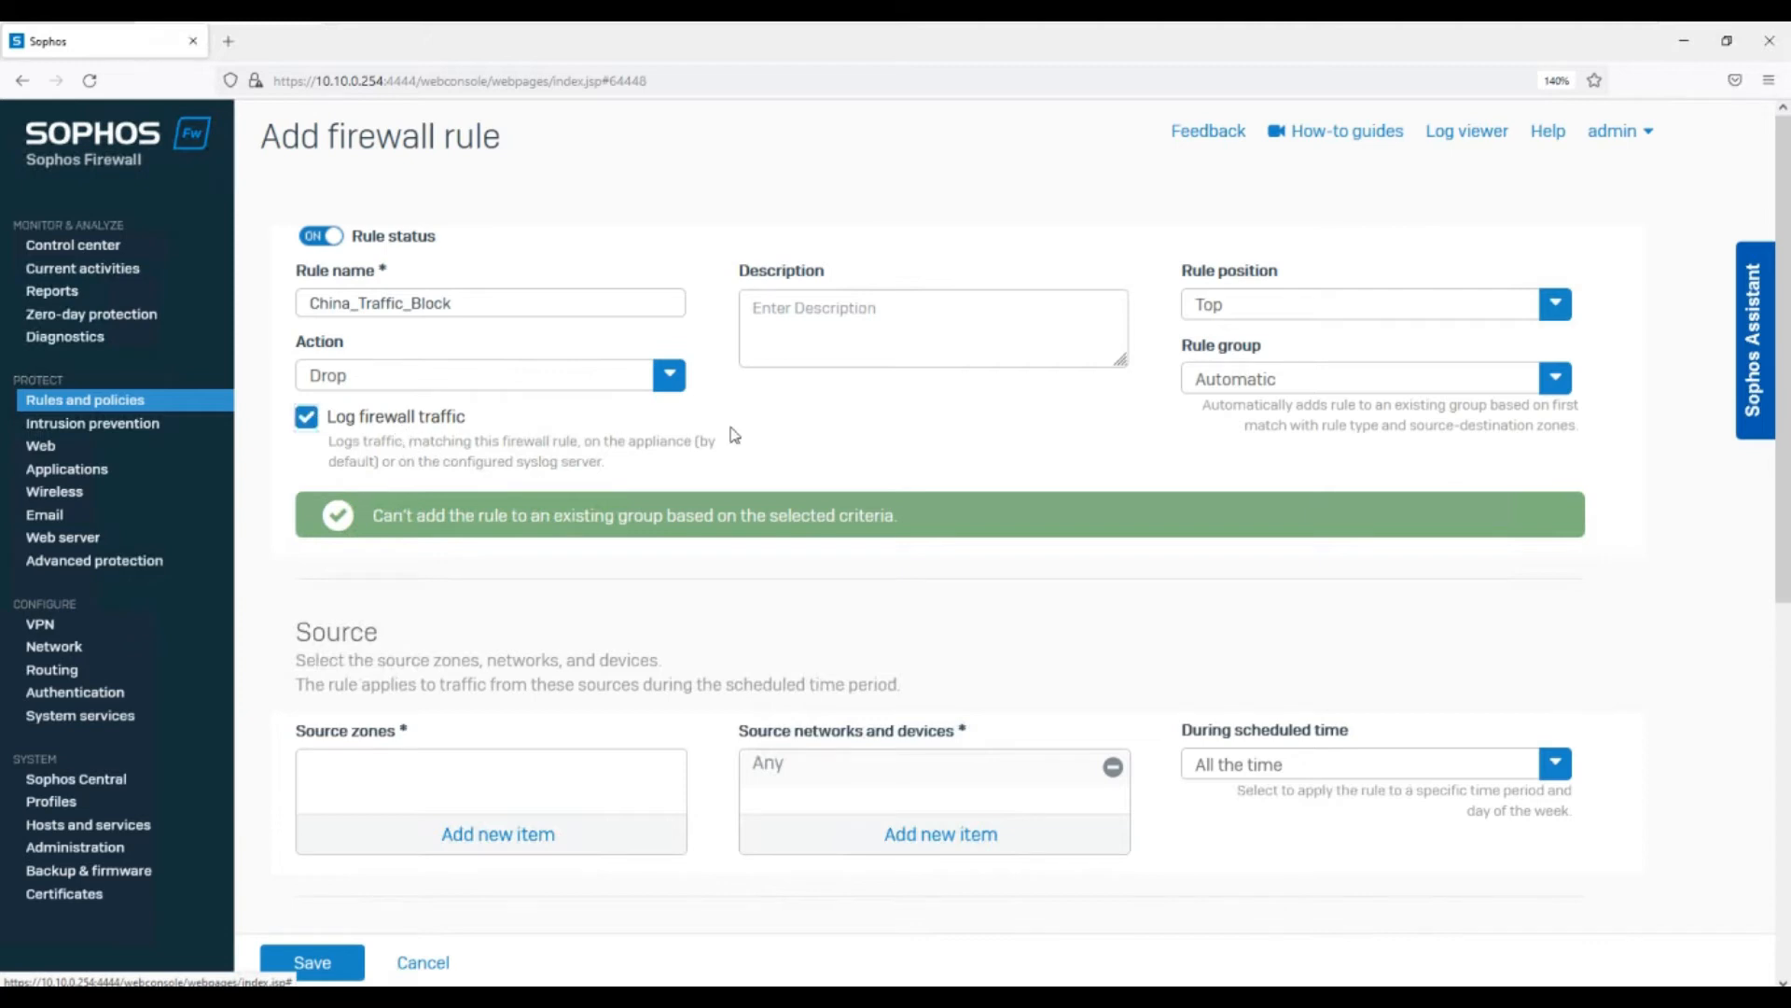
# Add WAN as the second rule's source zone and LAN as its destination zone
pyautogui.click(444, 833)
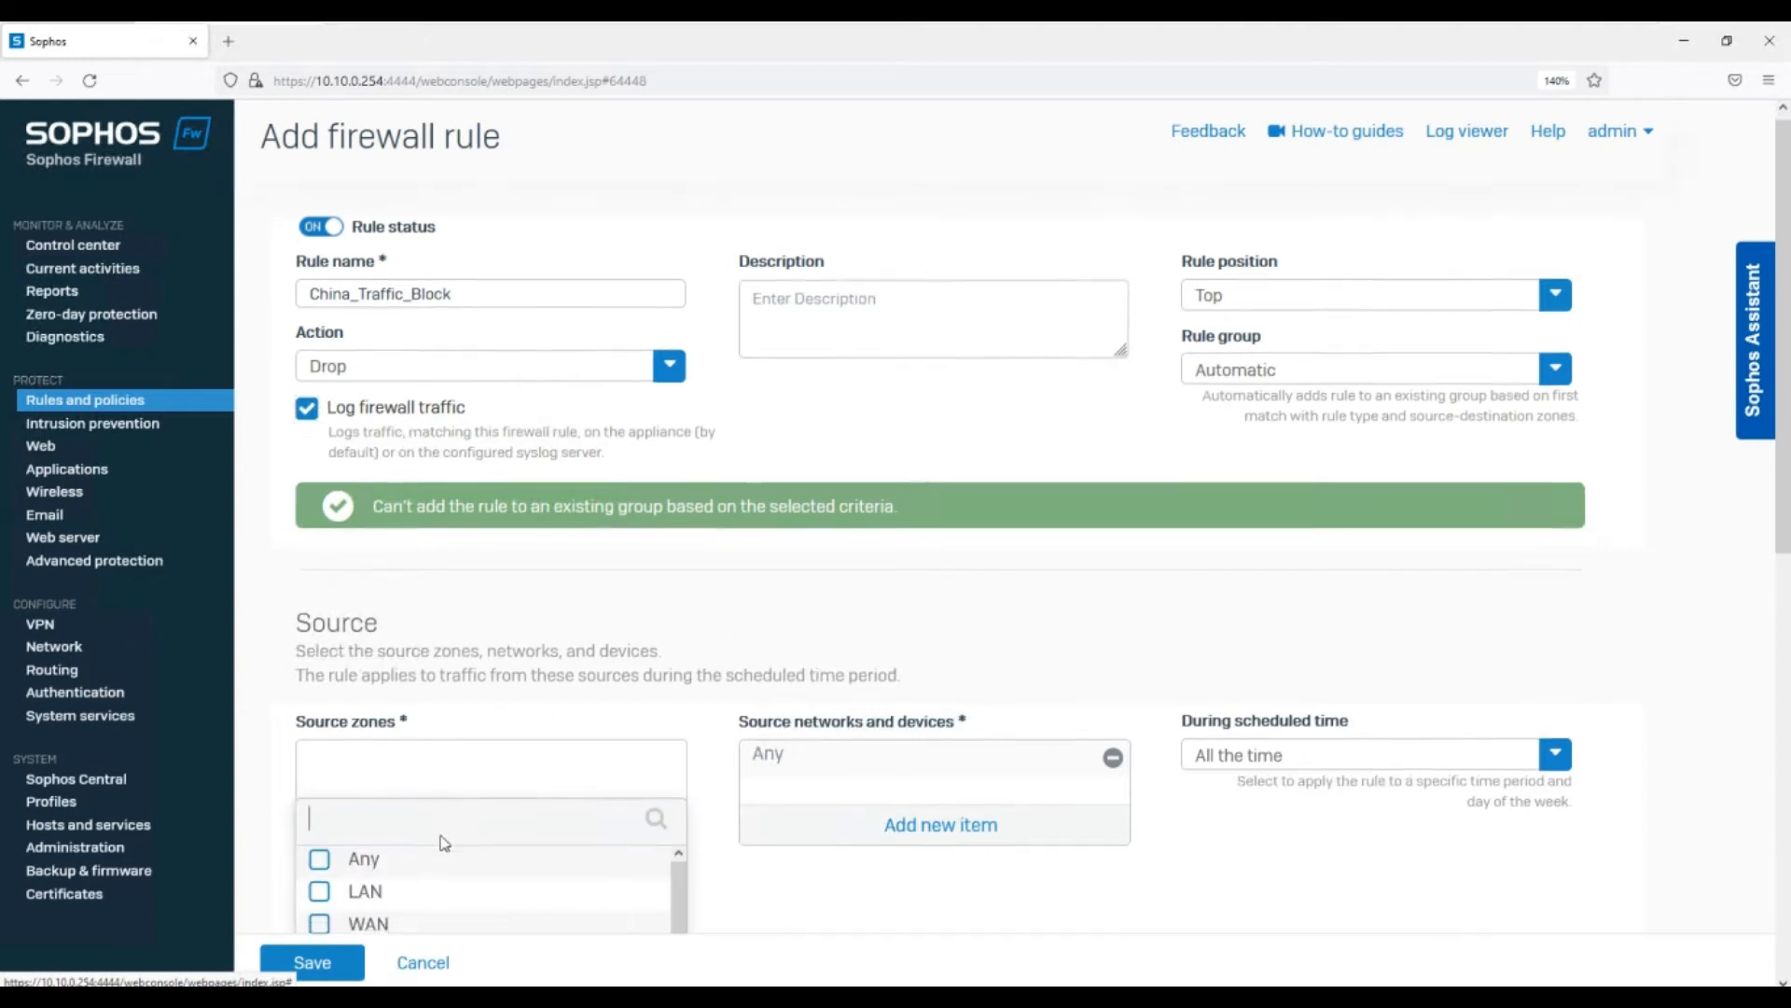
pyautogui.click(376, 798)
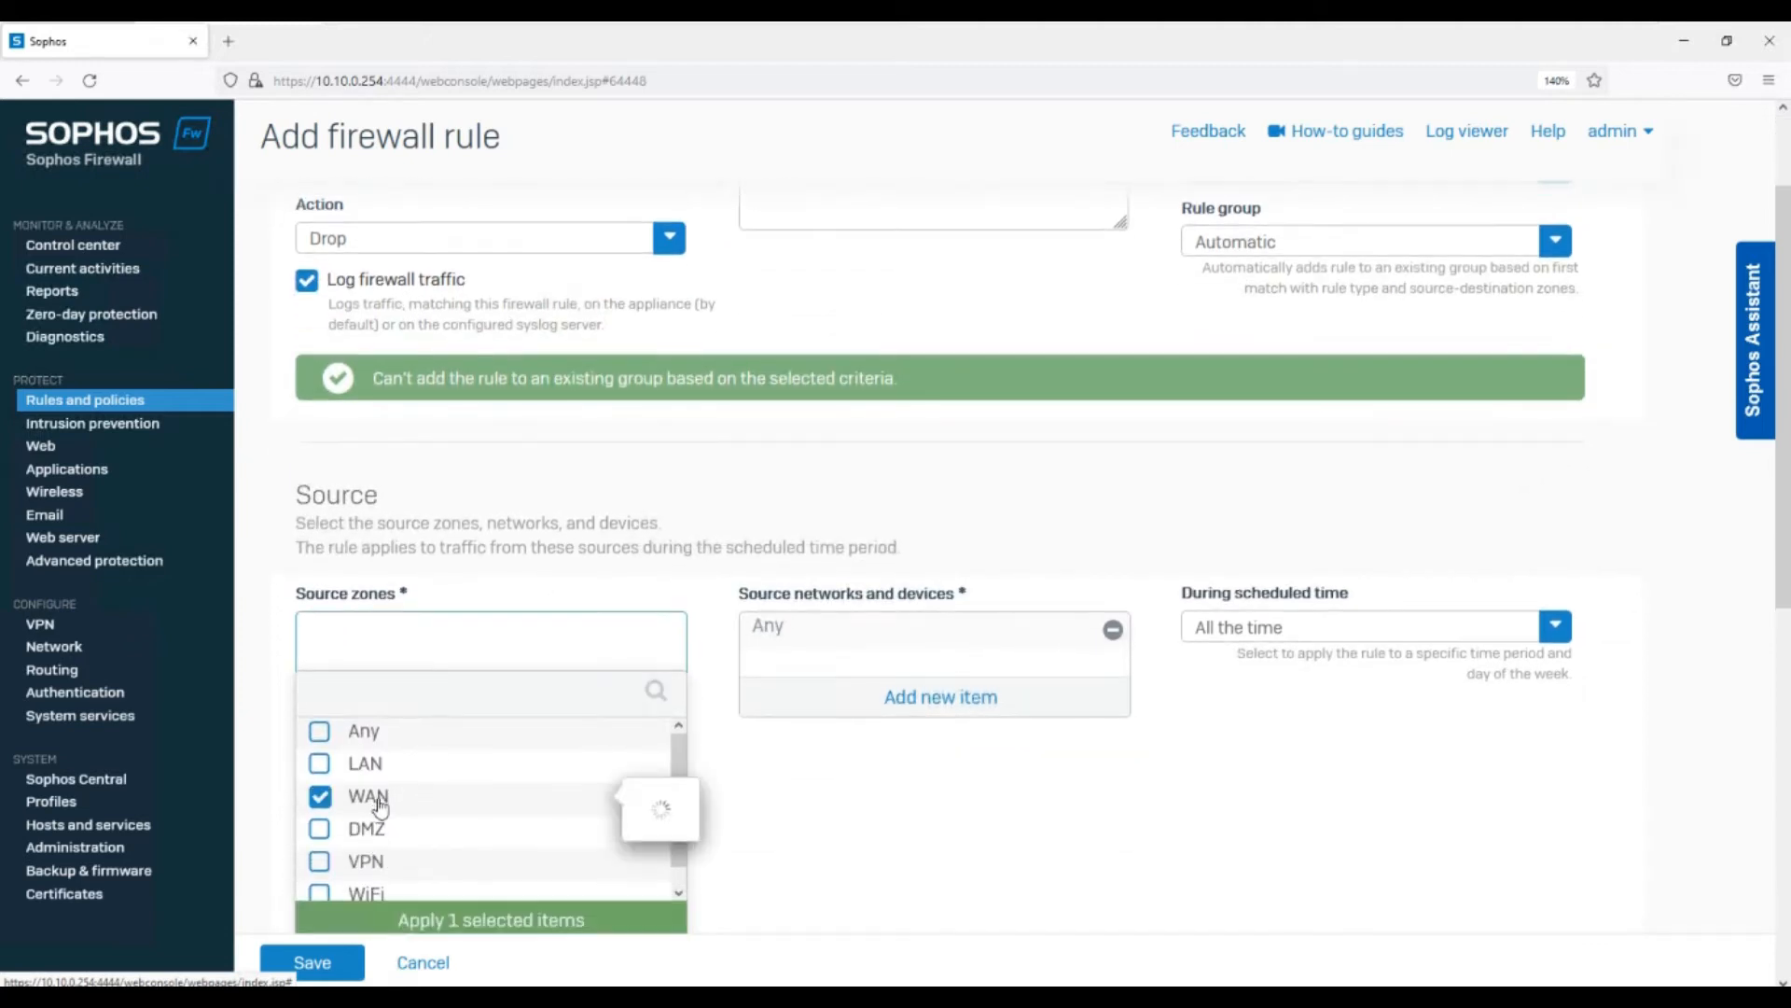
pyautogui.click(400, 922)
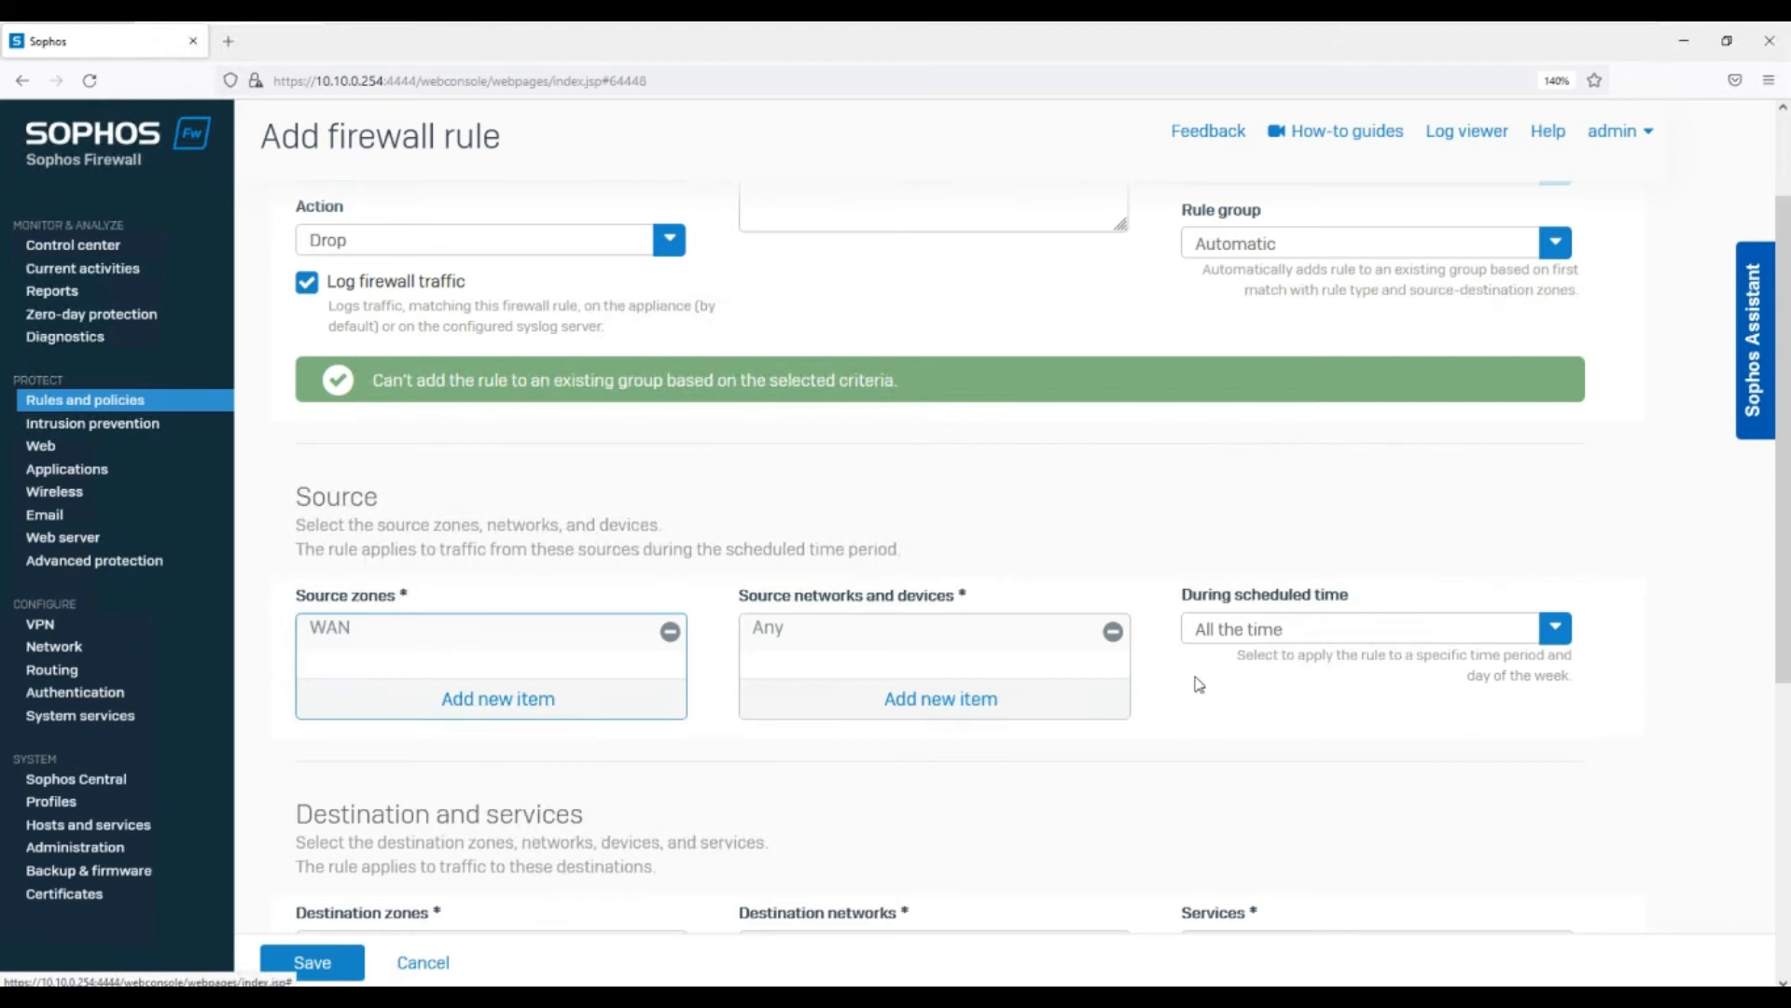
pyautogui.scroll(-2, 1239, 688)
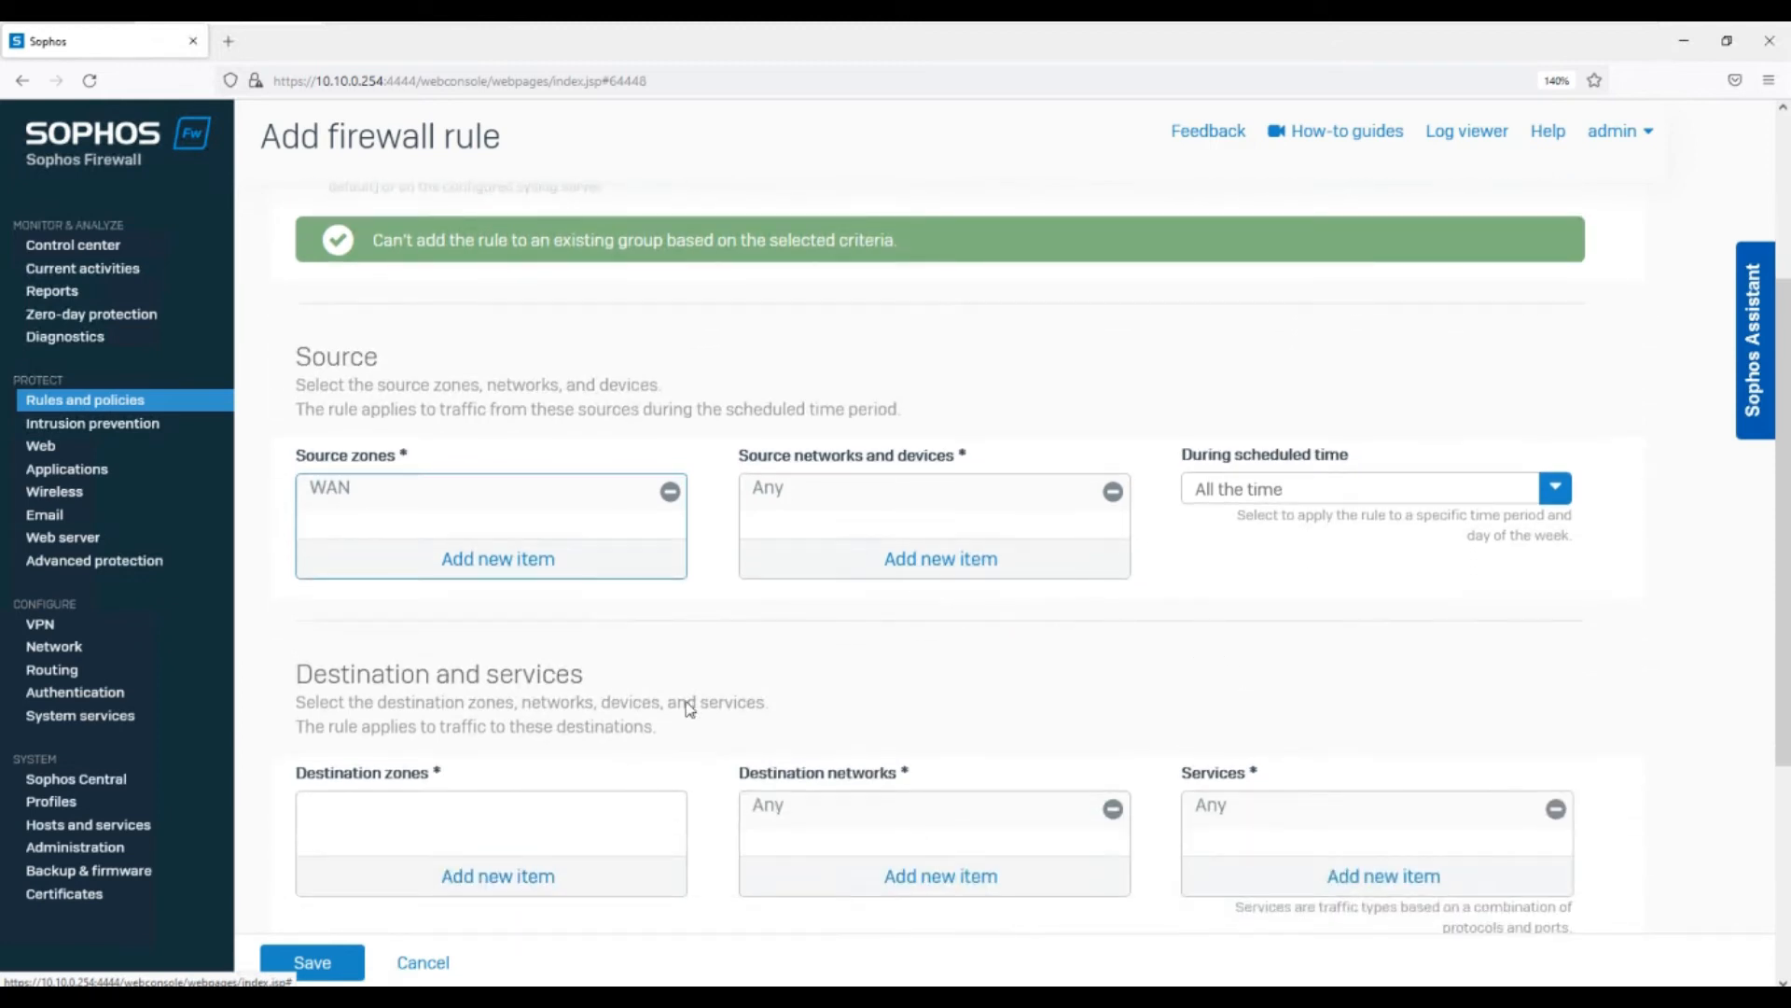
pyautogui.click(470, 878)
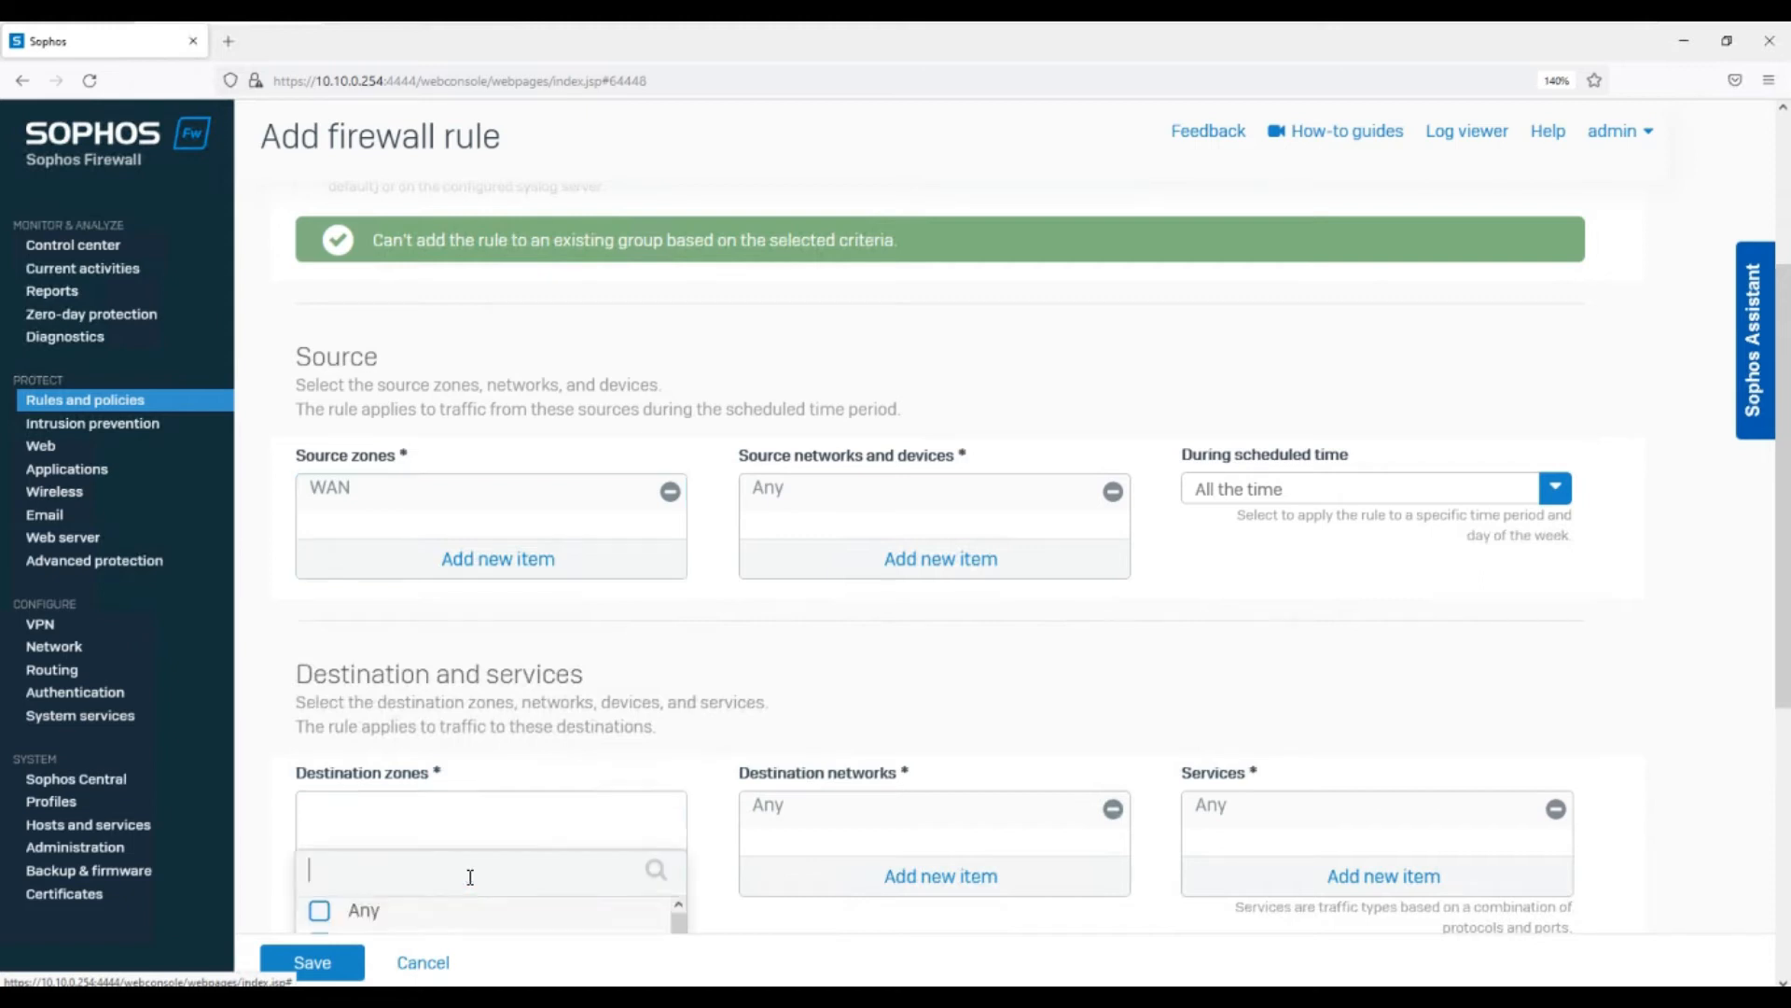
pyautogui.scroll(-2, 470, 877)
pyautogui.click(362, 767)
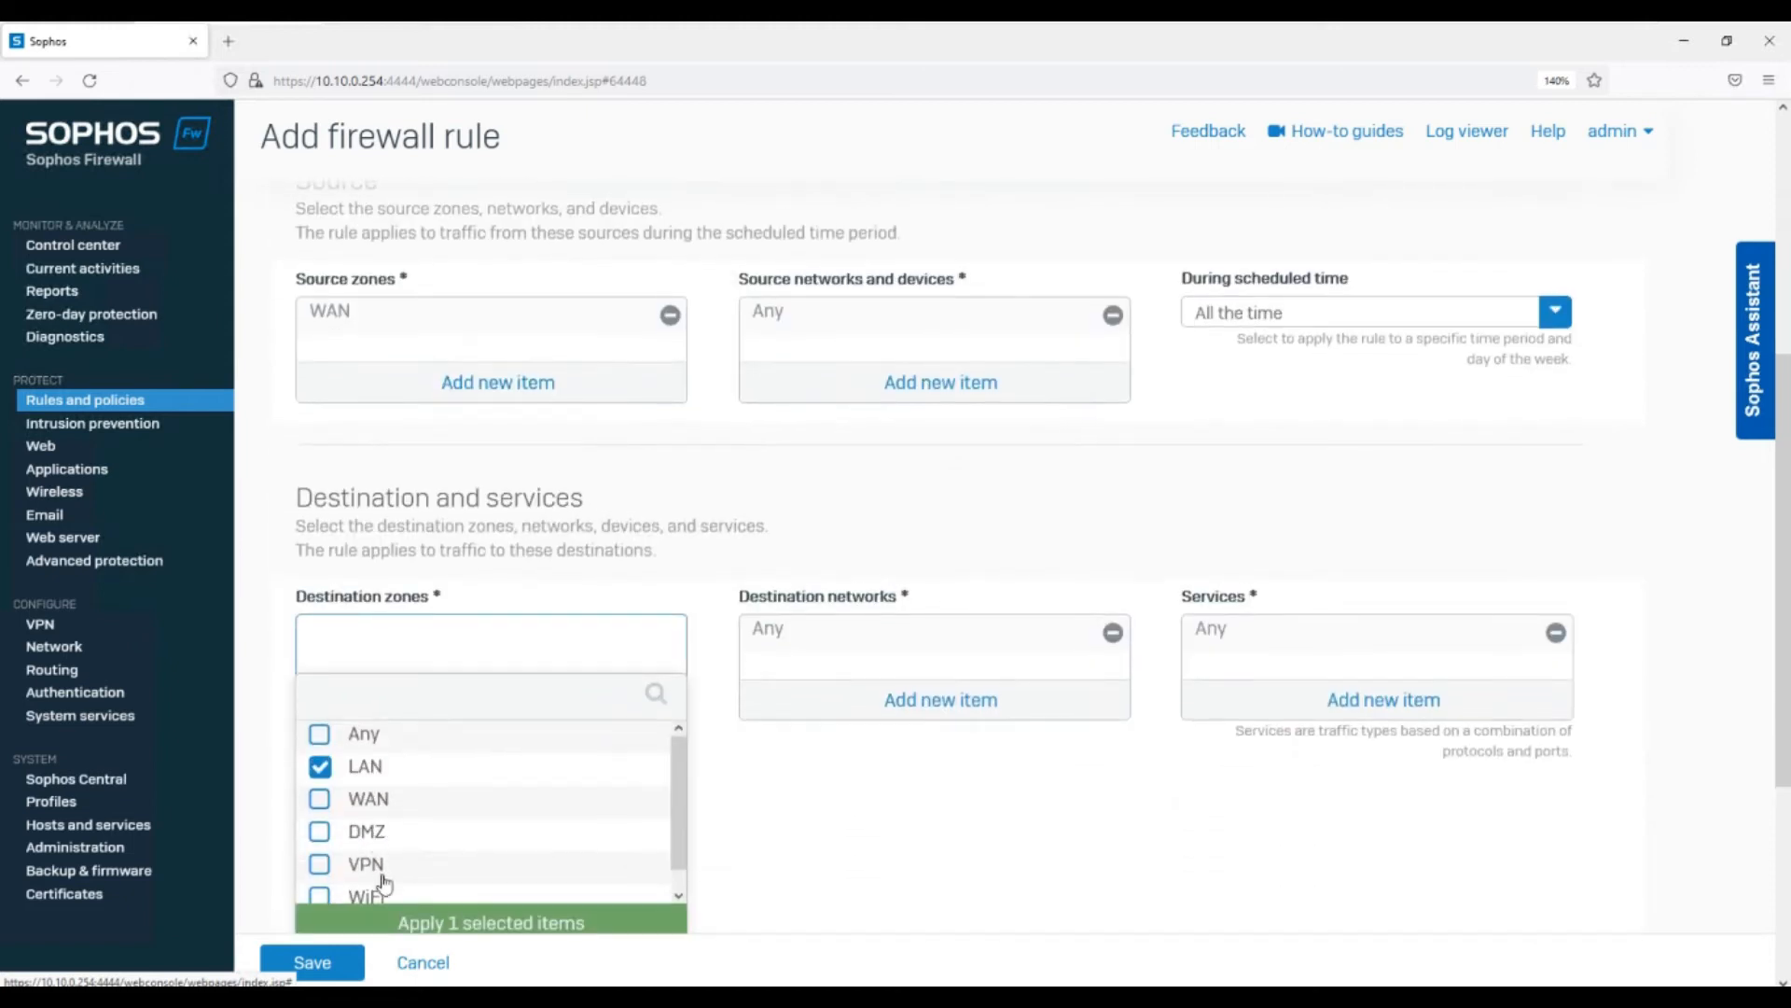
pyautogui.click(389, 923)
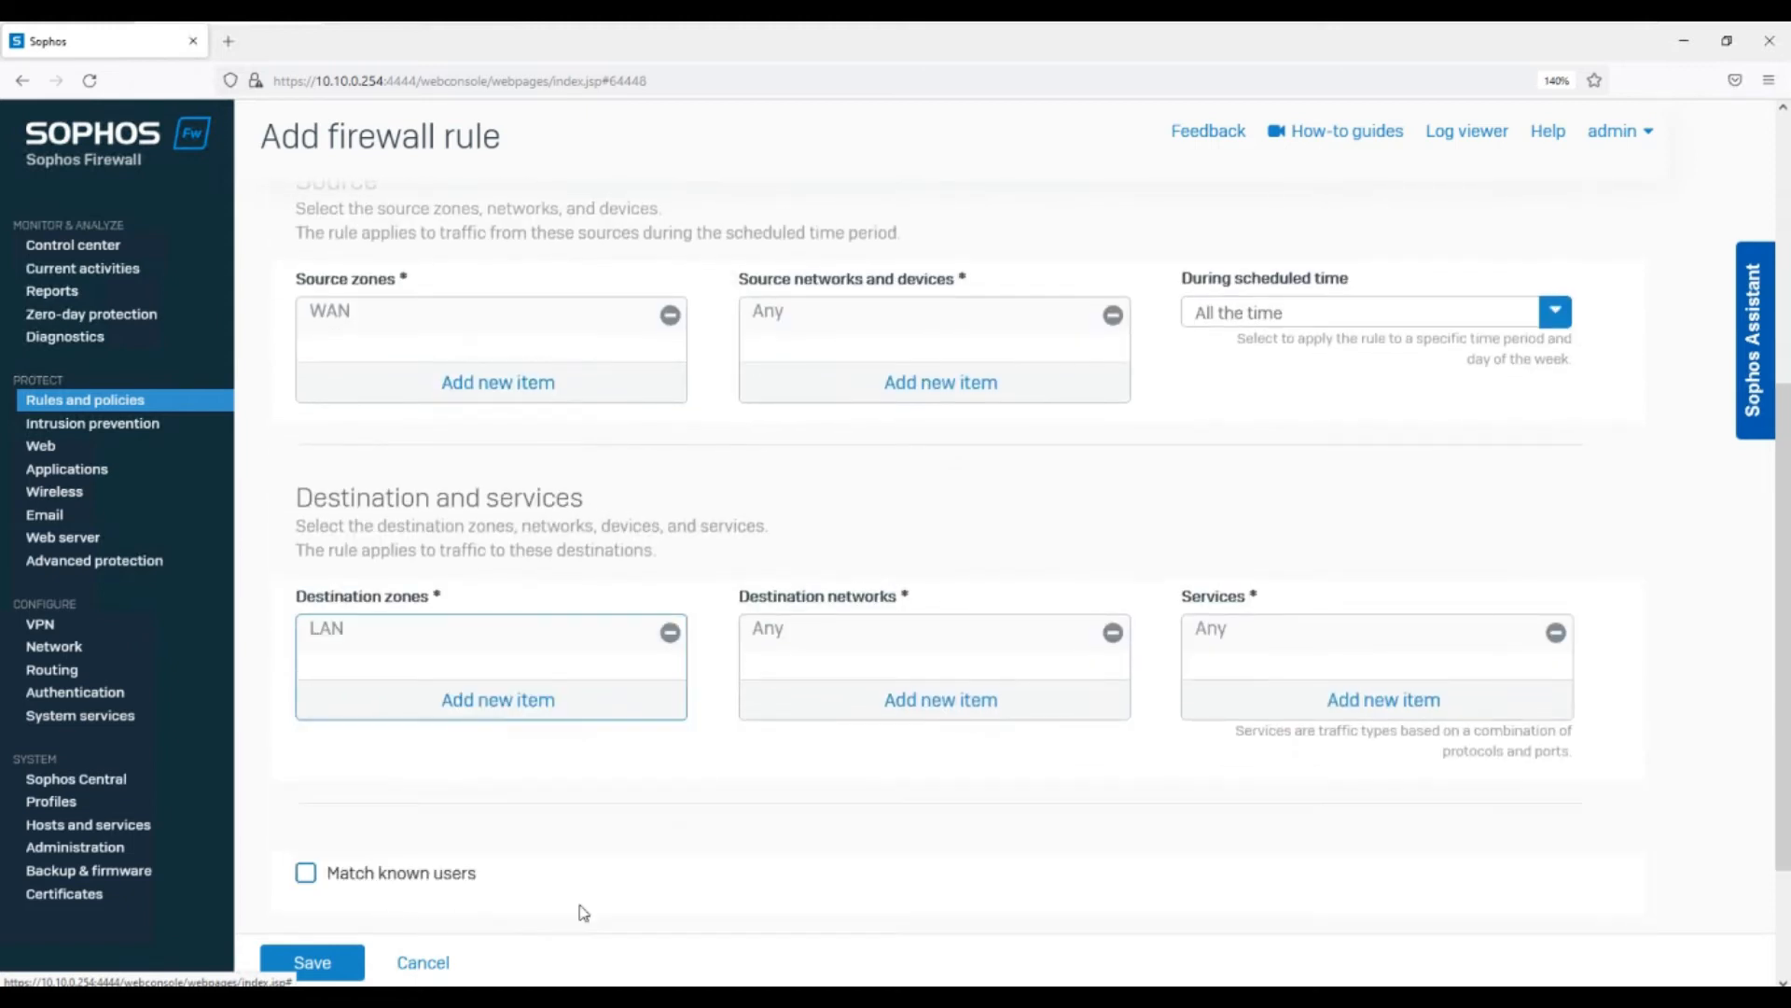
# Replace Any with China as the second rule's destination network and try to save the rule
pyautogui.click(1113, 633)
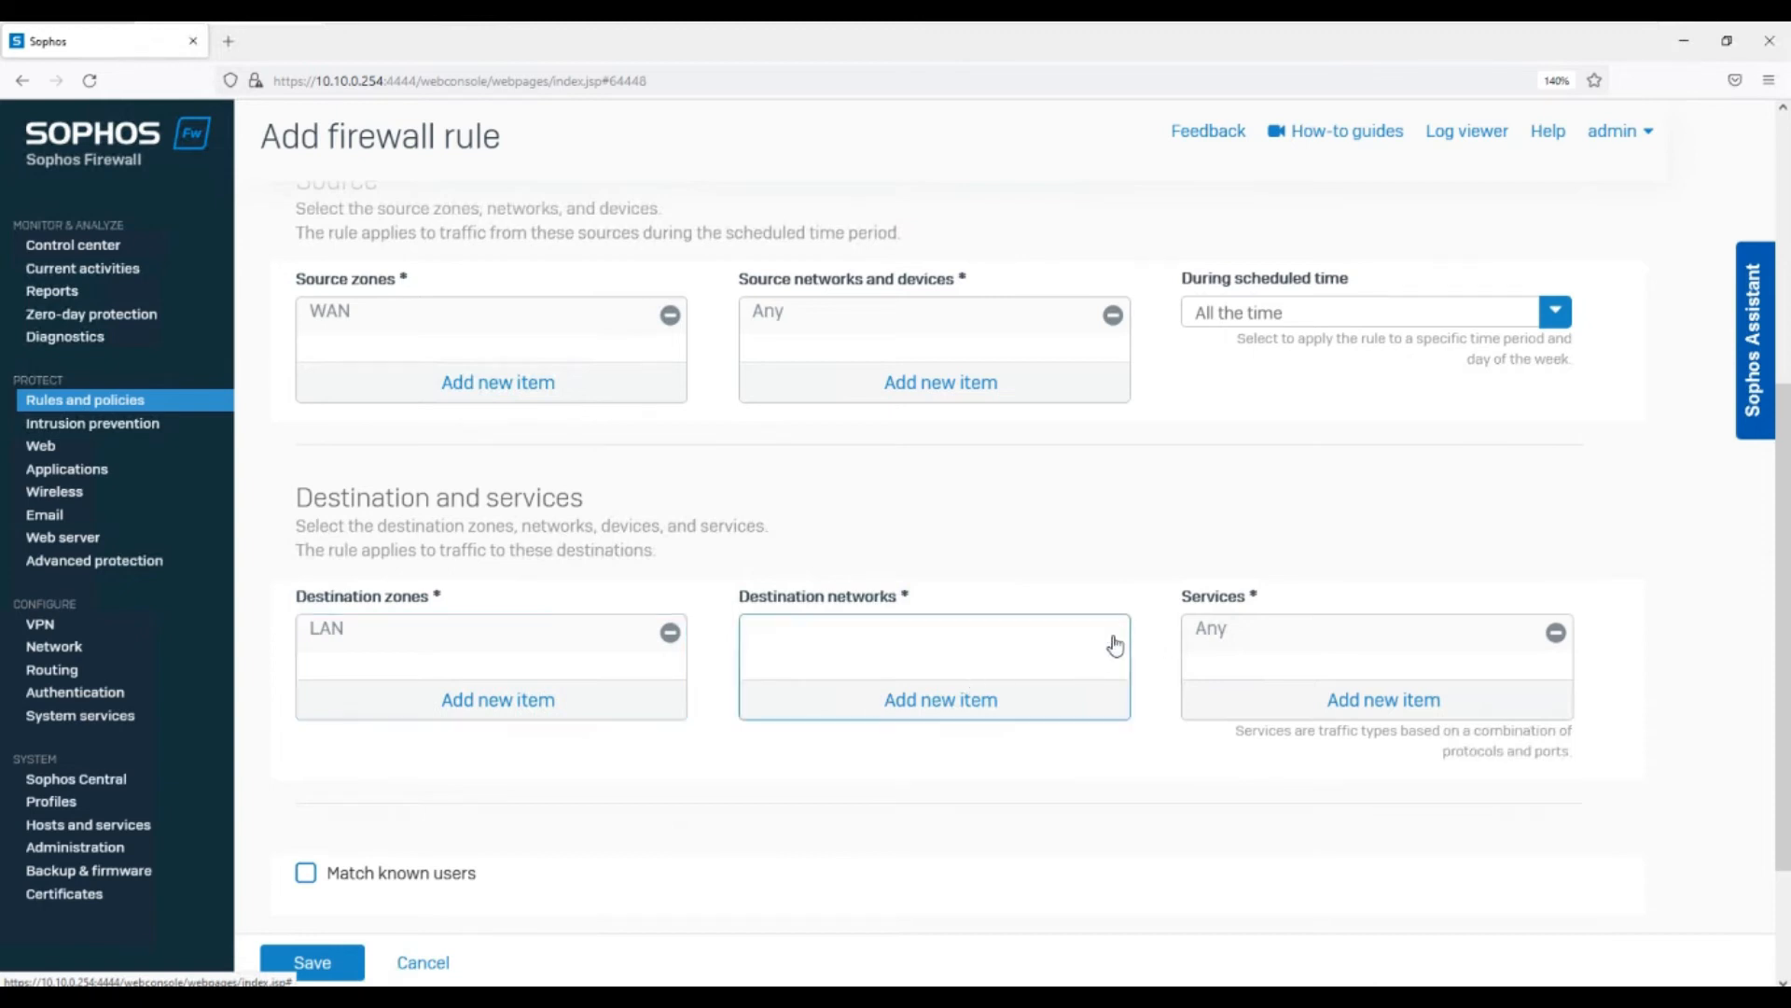
pyautogui.click(963, 713)
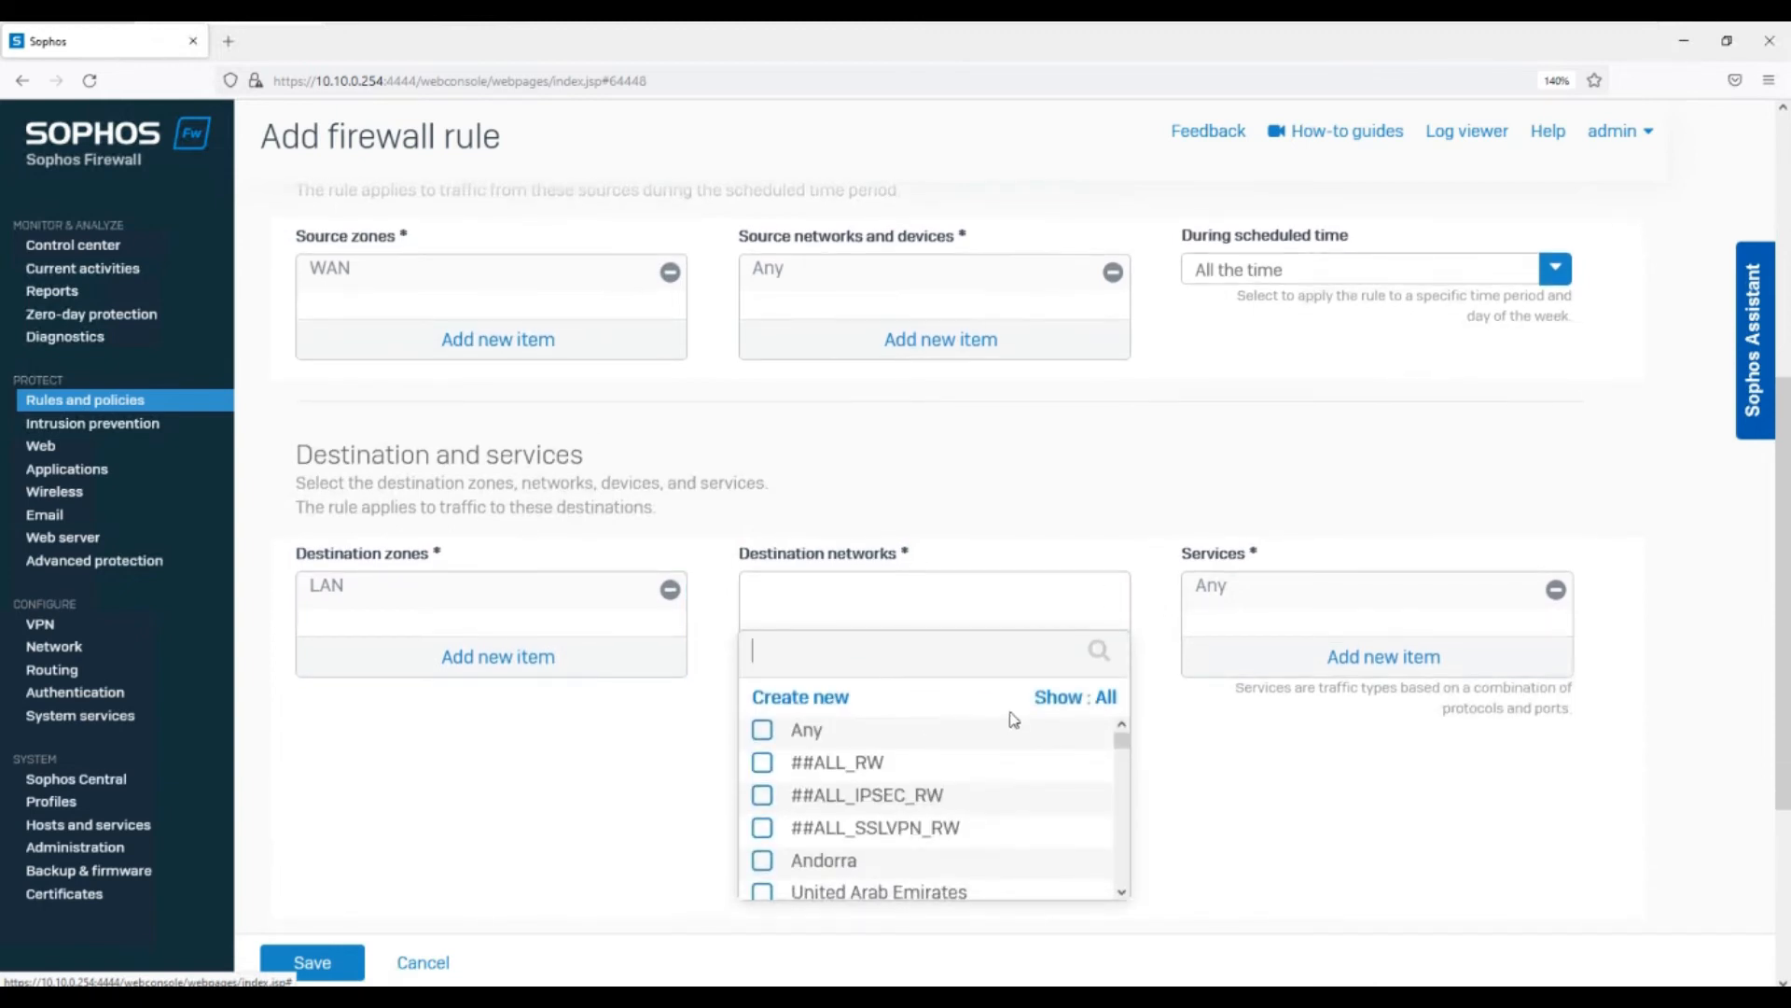
pyautogui.click(1046, 707)
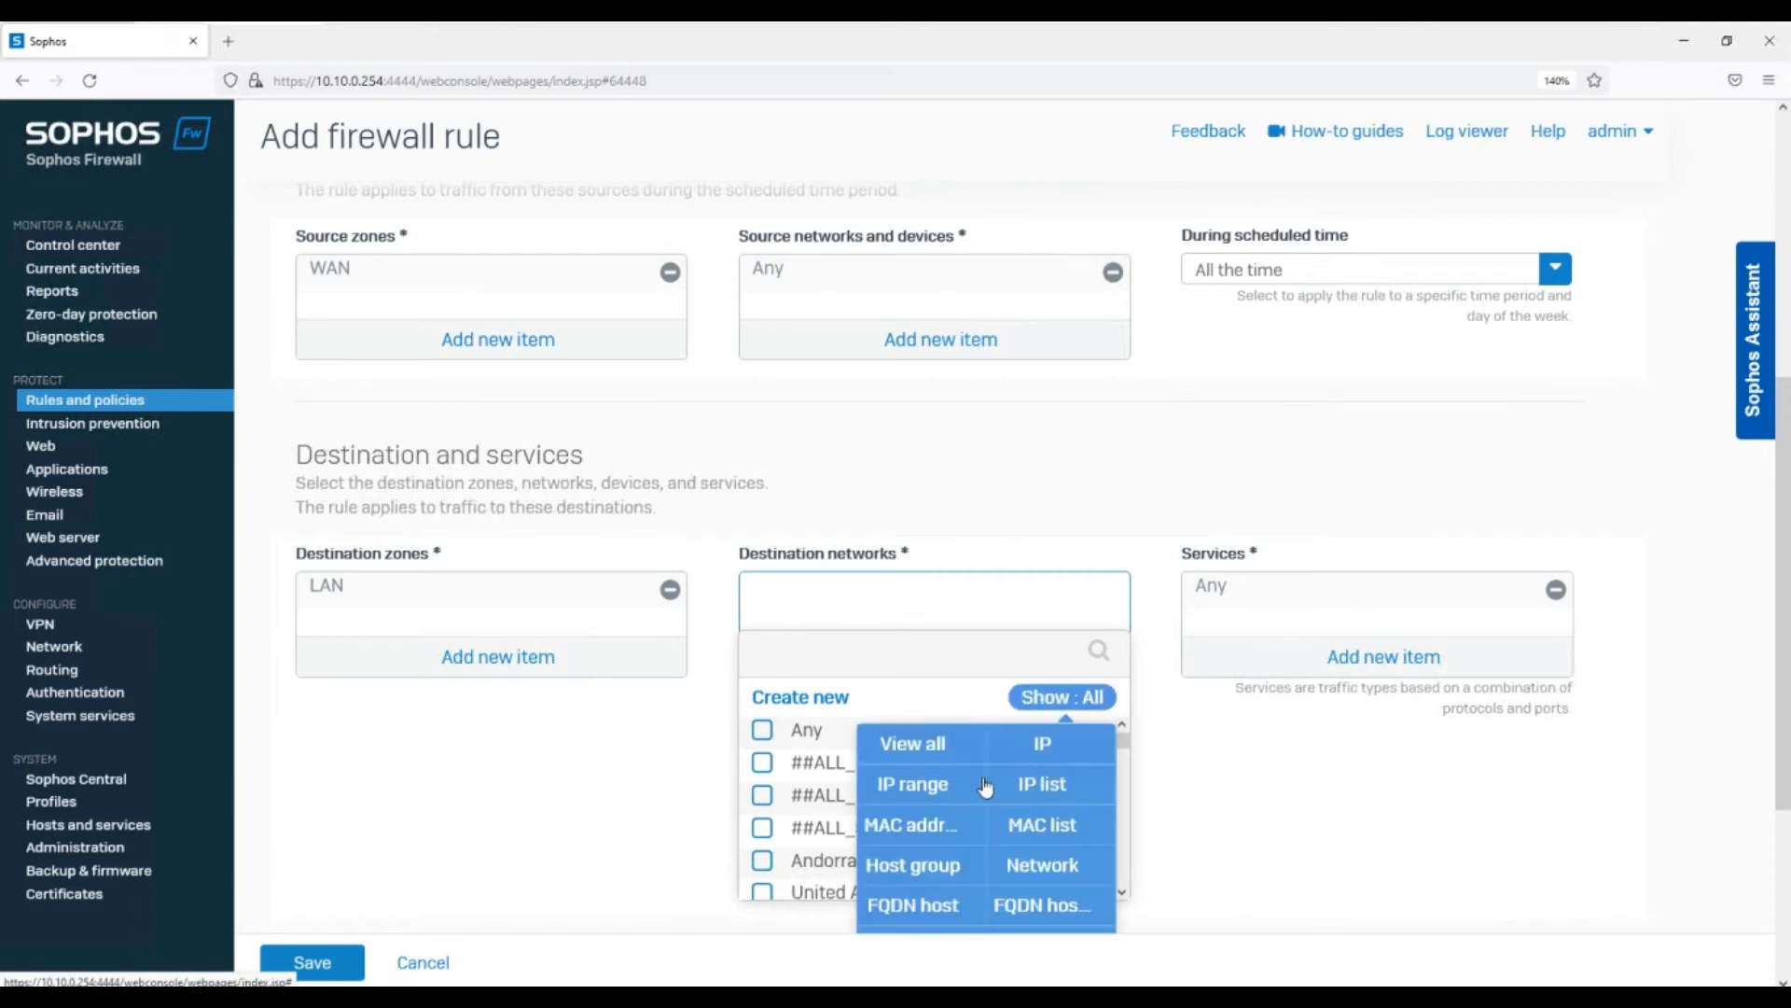
pyautogui.scroll(-3, 991, 780)
pyautogui.click(904, 800)
pyautogui.click(861, 515)
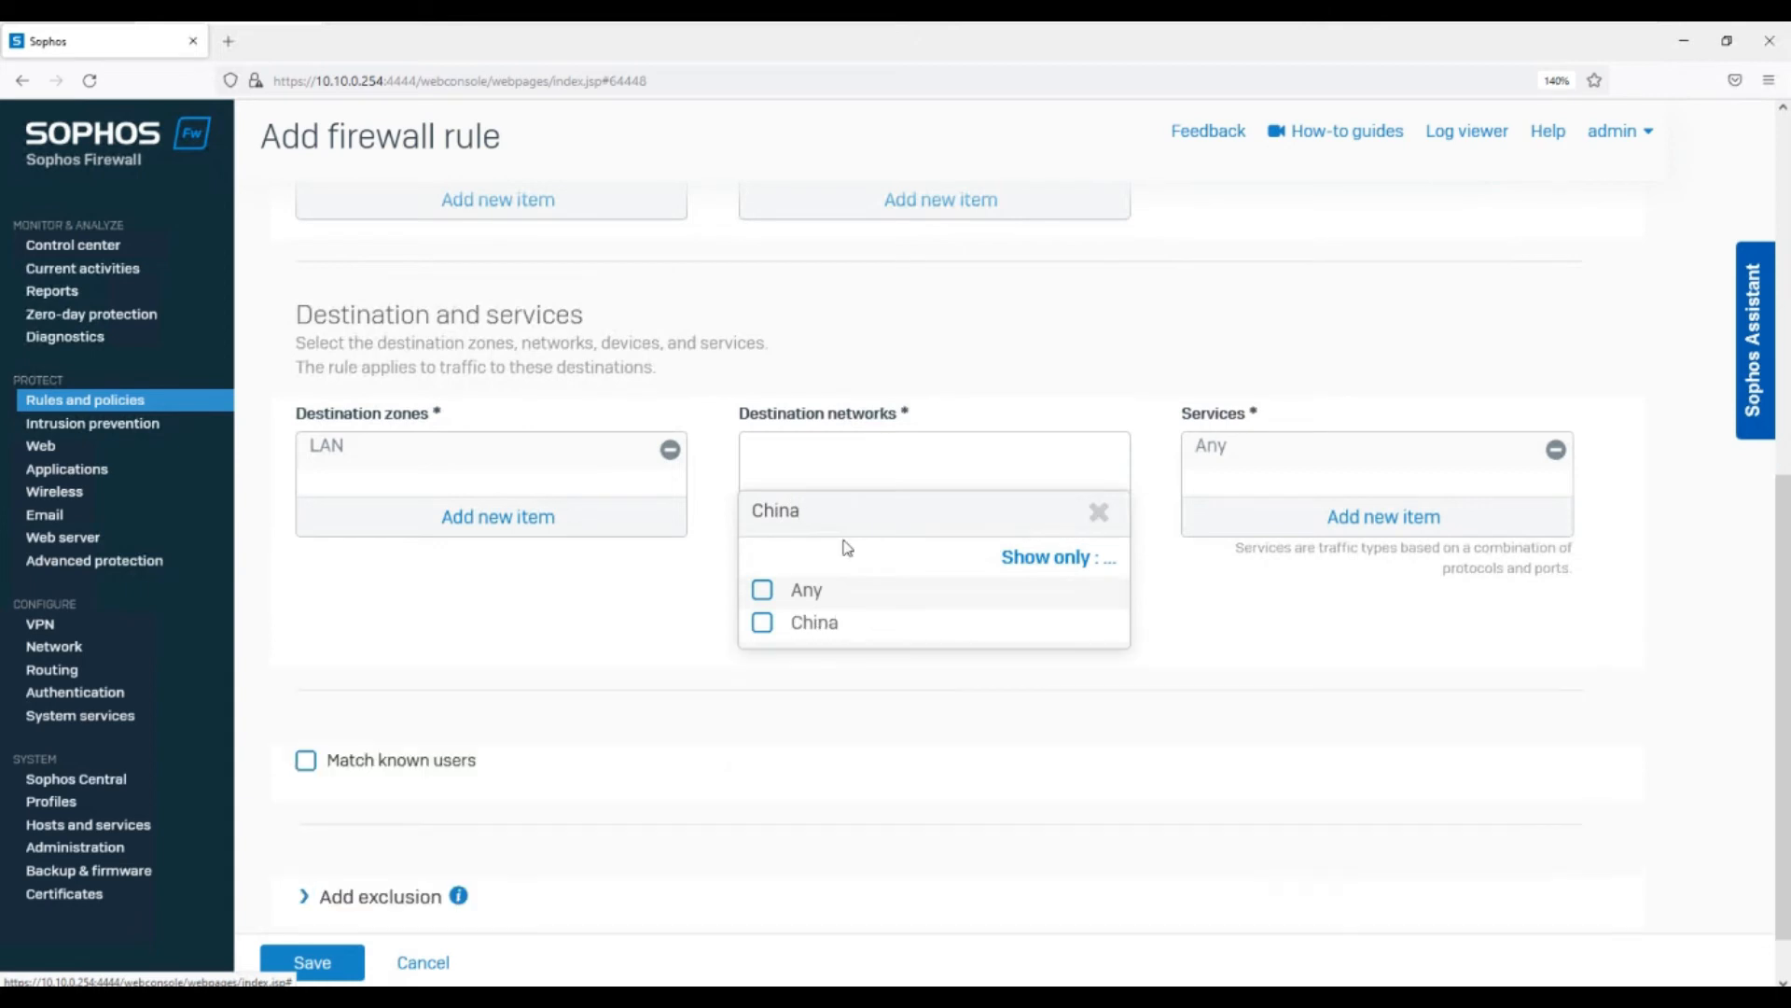
pyautogui.click(812, 622)
pyautogui.click(786, 672)
pyautogui.click(318, 960)
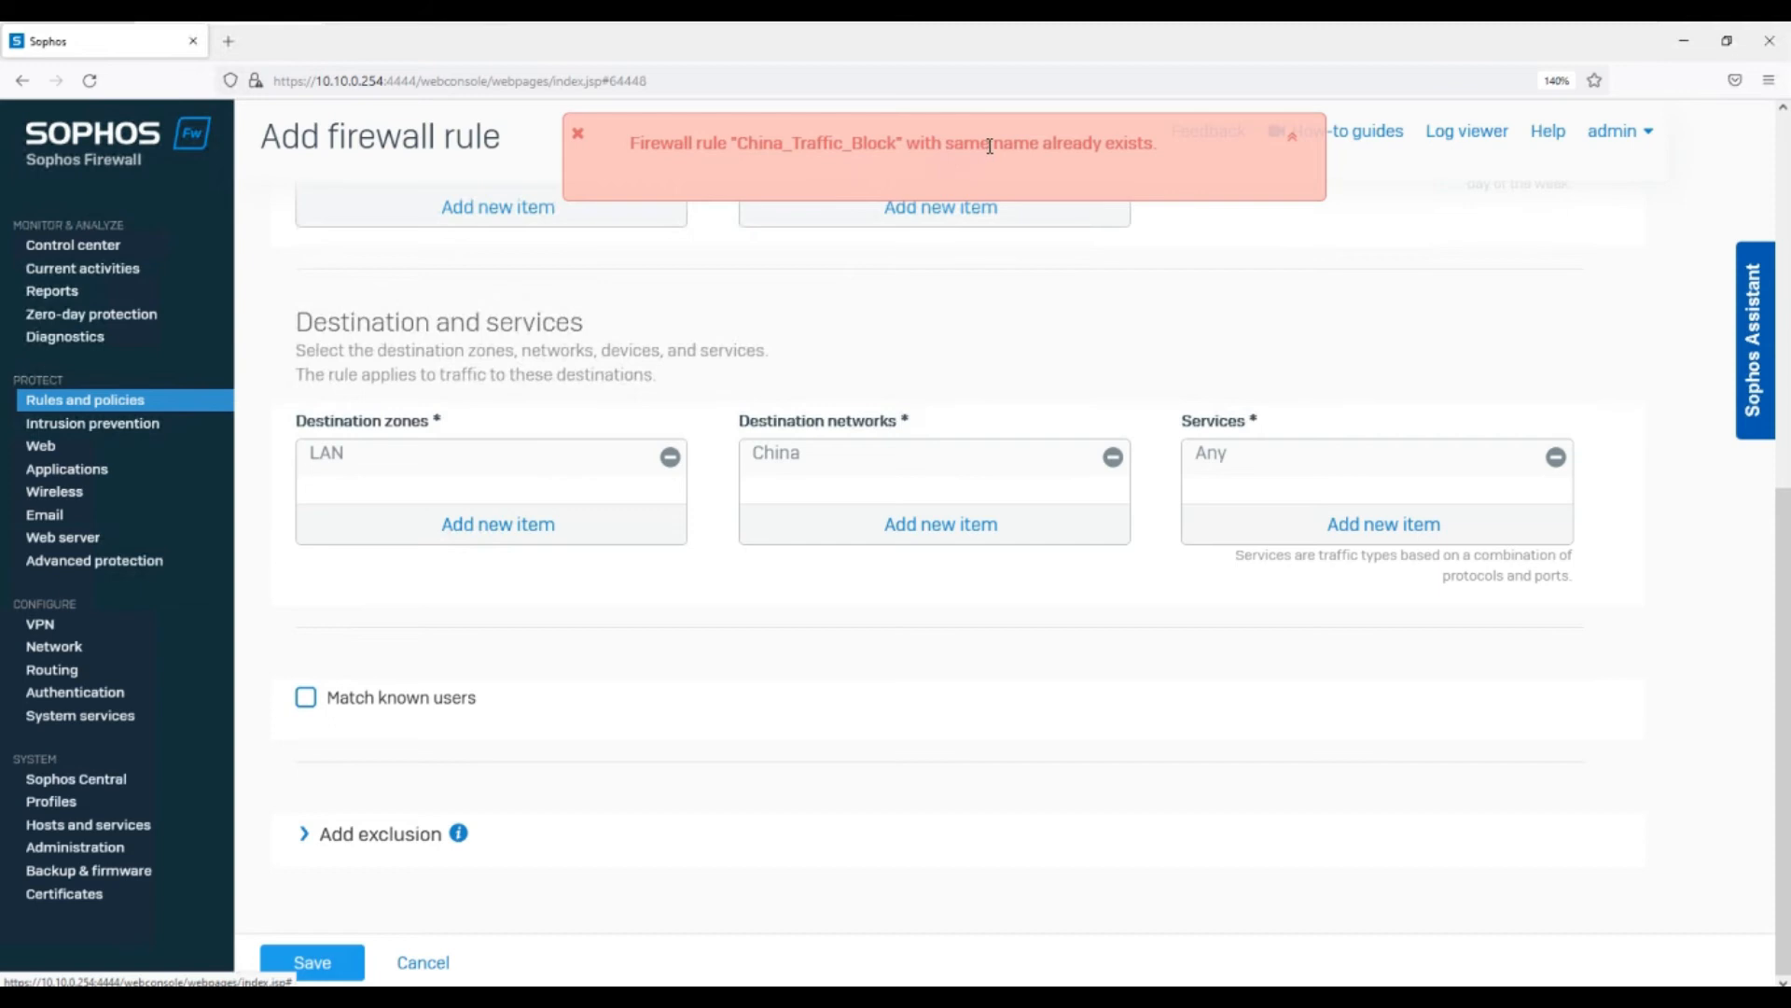
# Rename the second rule as China_Traffic_Block1 and save it
pyautogui.scroll(3, 841, 285)
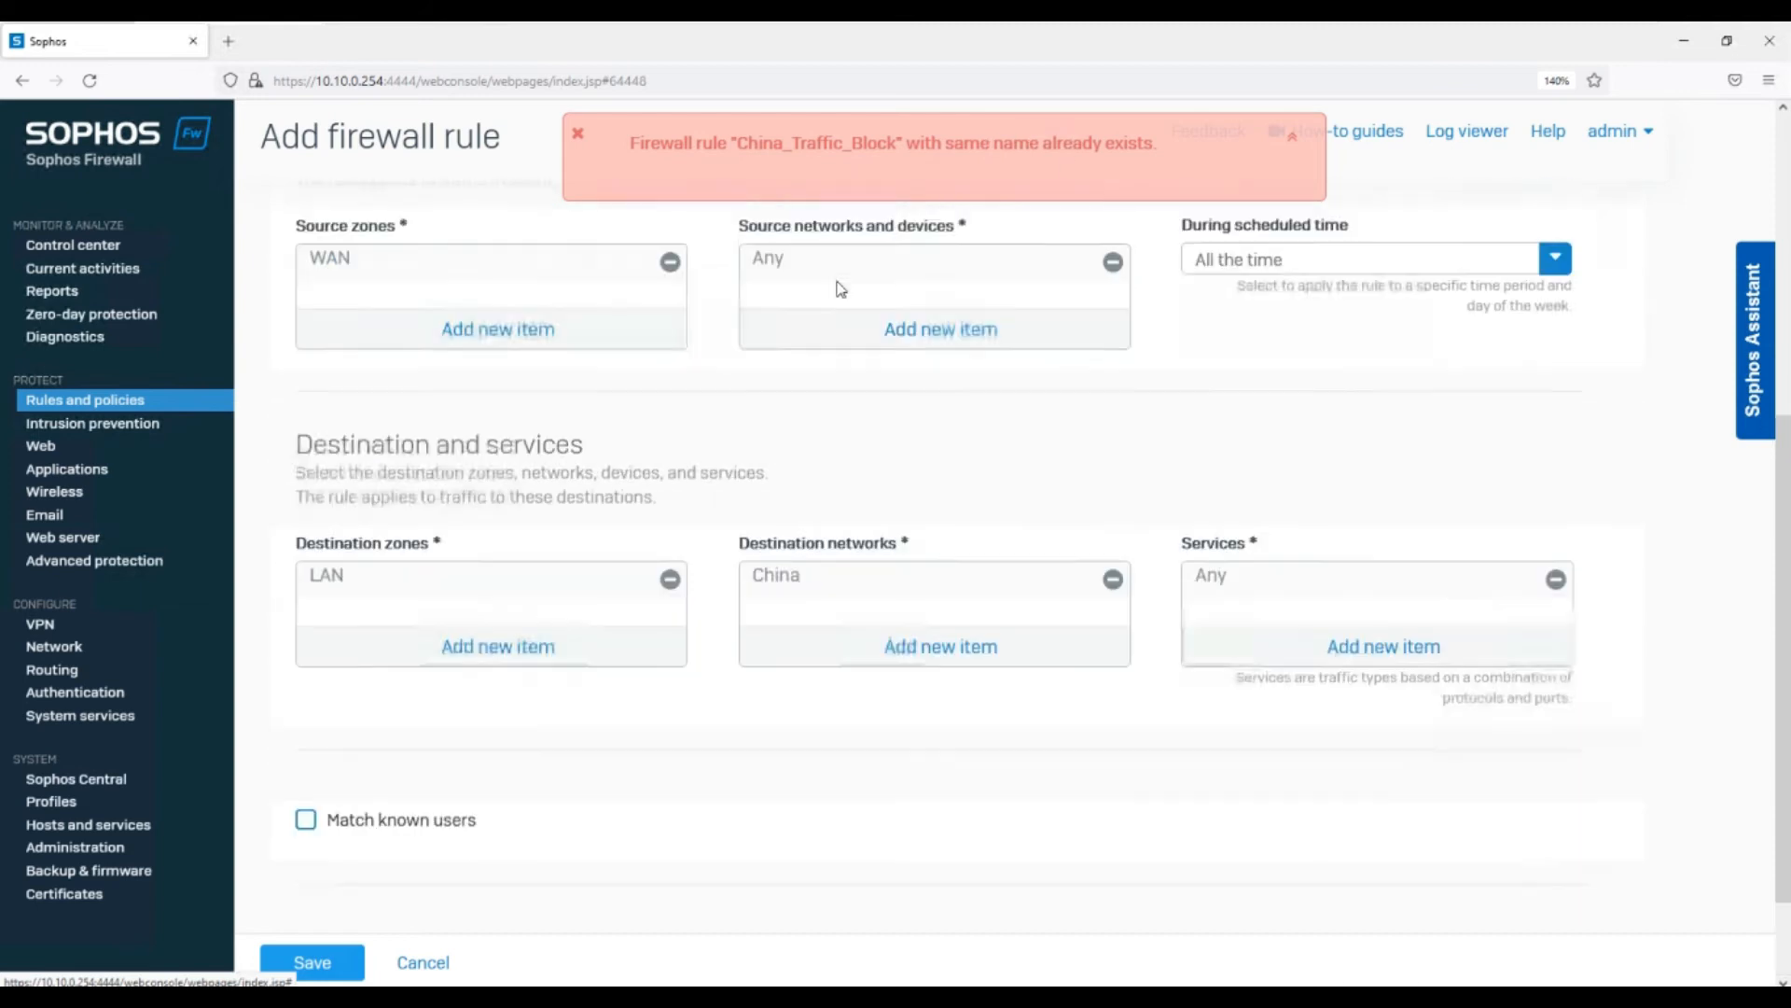
pyautogui.scroll(3, 464, 327)
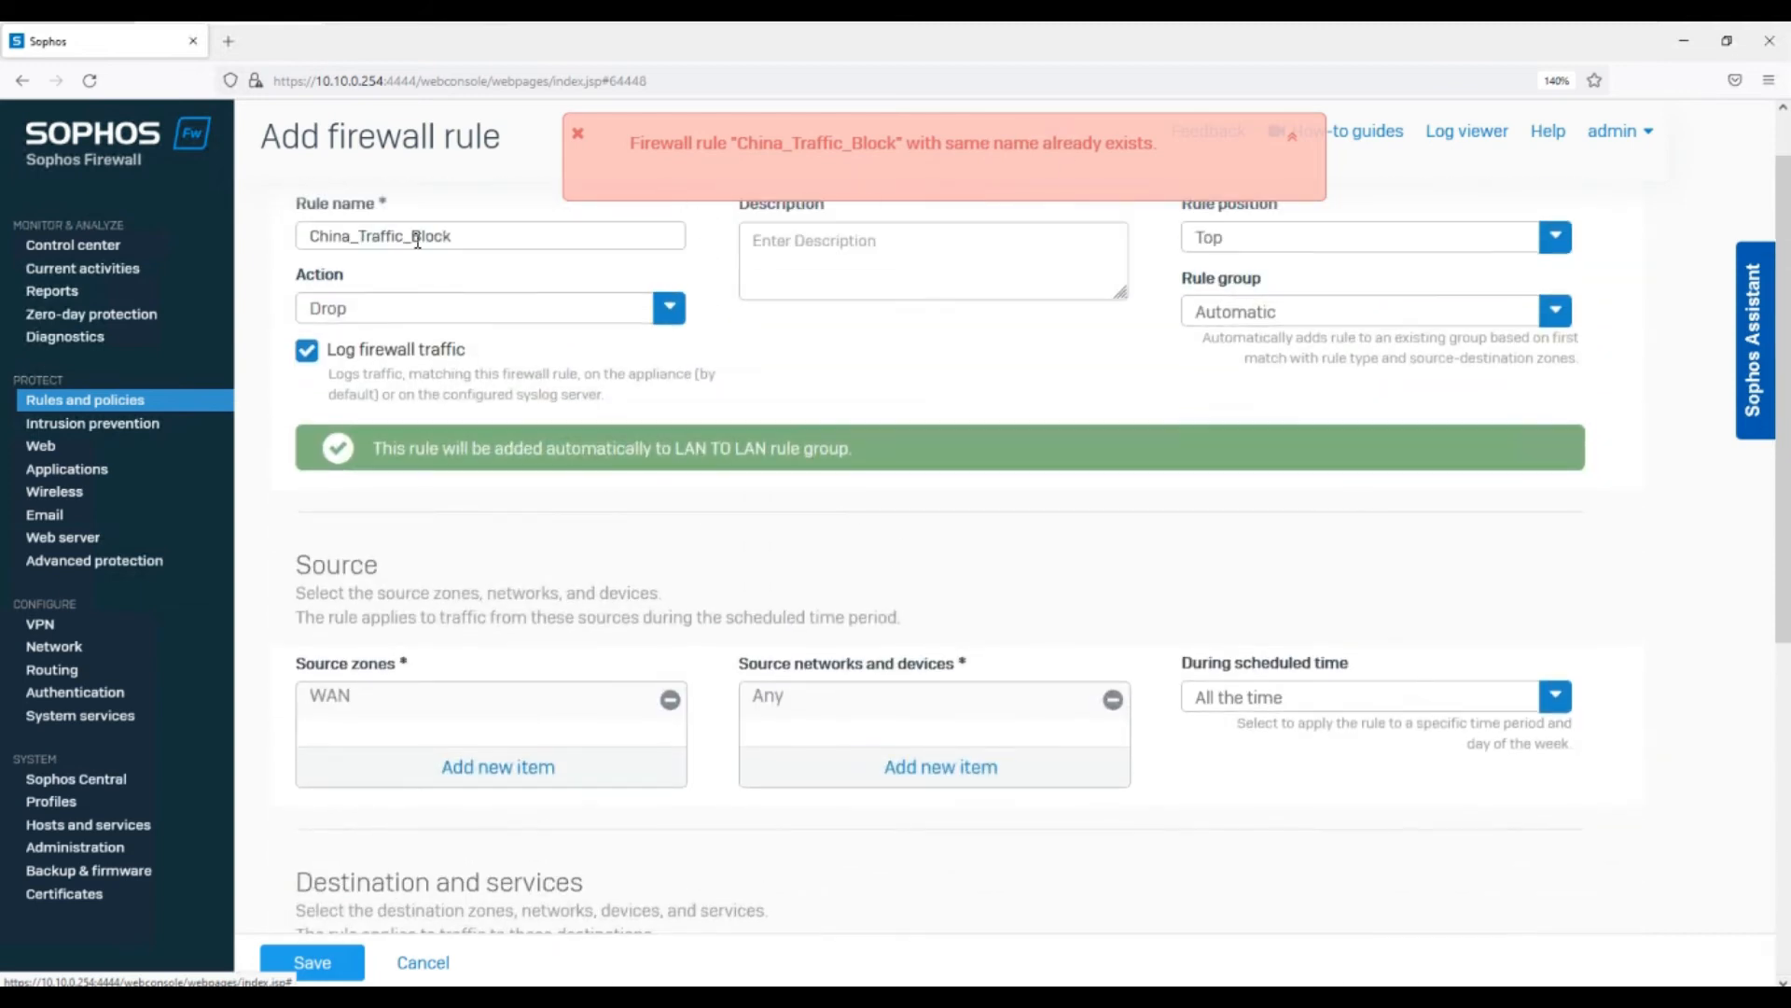
pyautogui.click(446, 234)
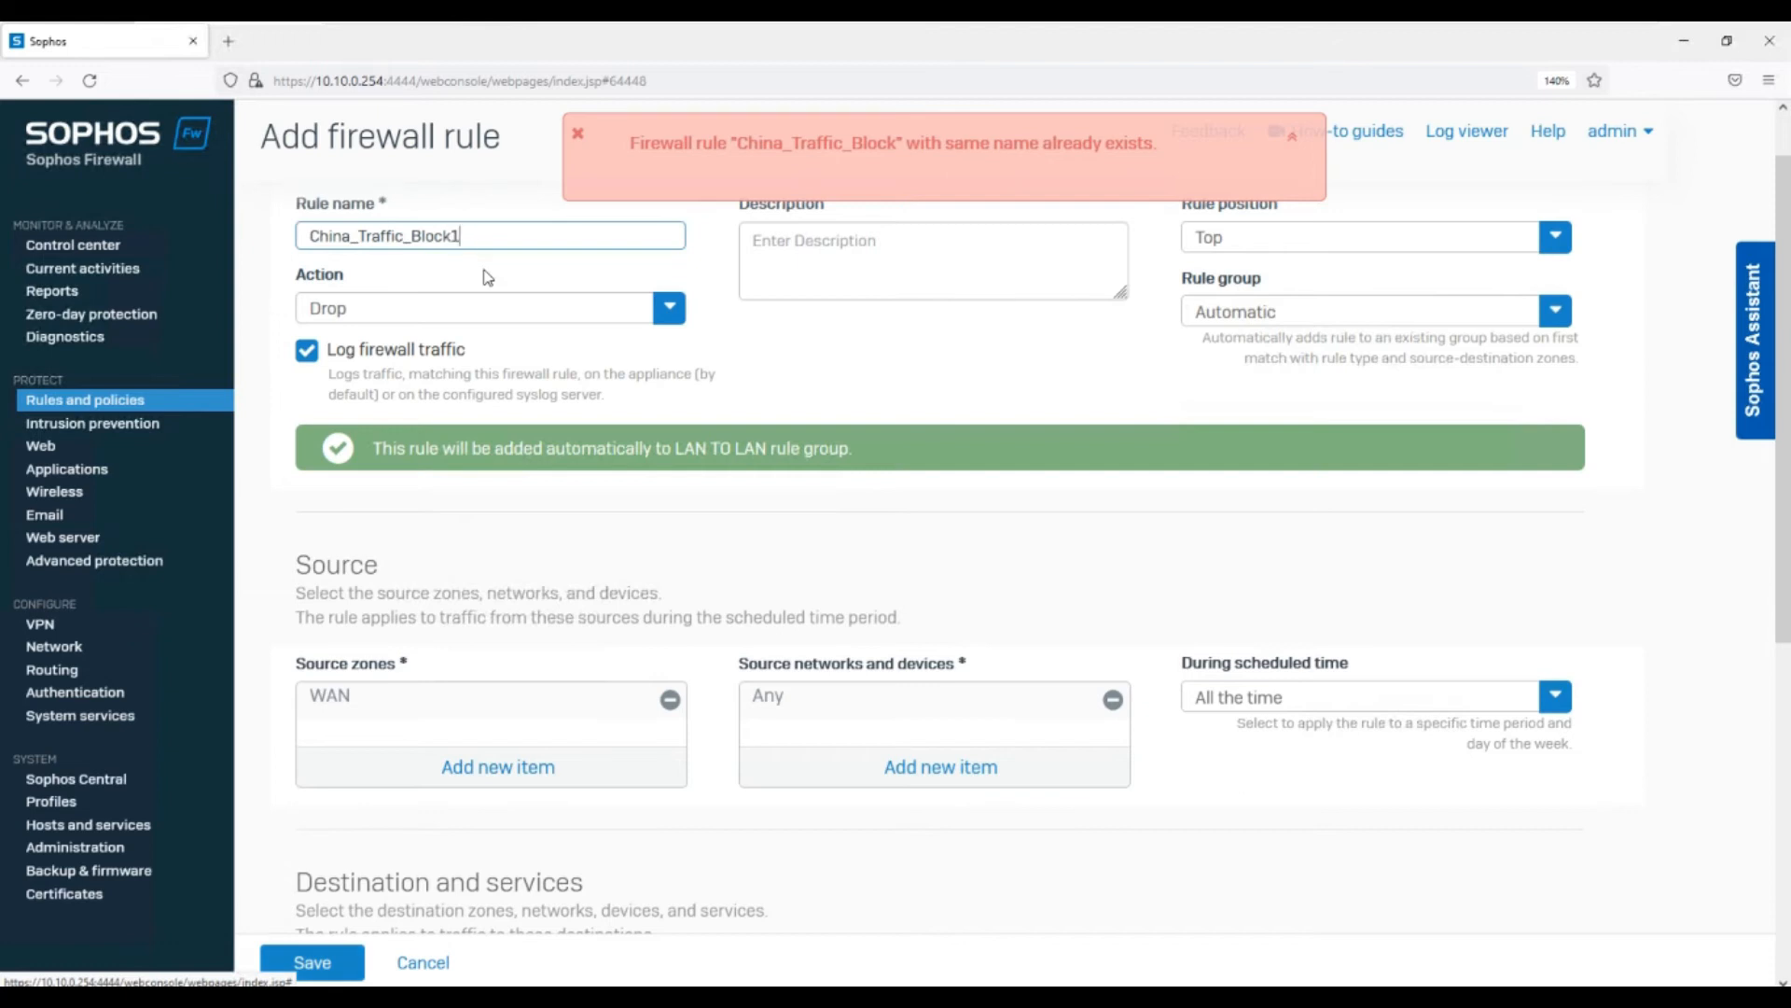
pyautogui.click(364, 959)
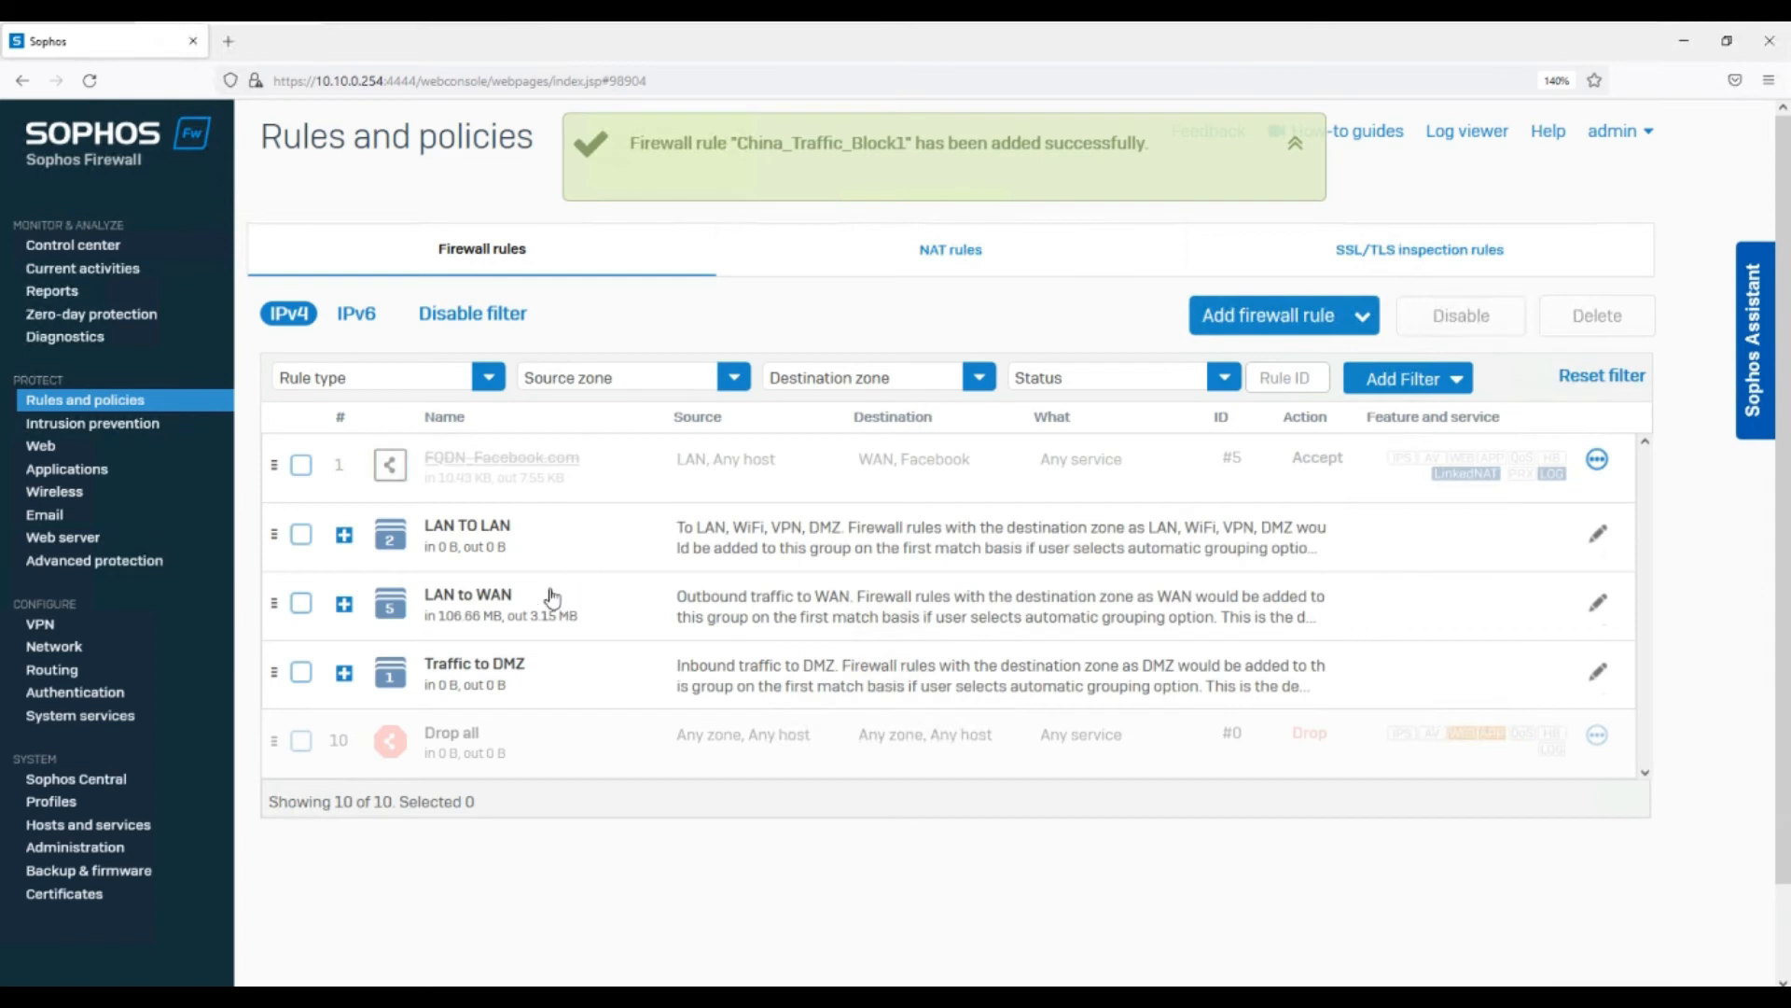
# Look through the LAN to WAN, Traffic to DMZ and LAN TO LAN groups for the new inbound blocking rule
pyautogui.click(485, 626)
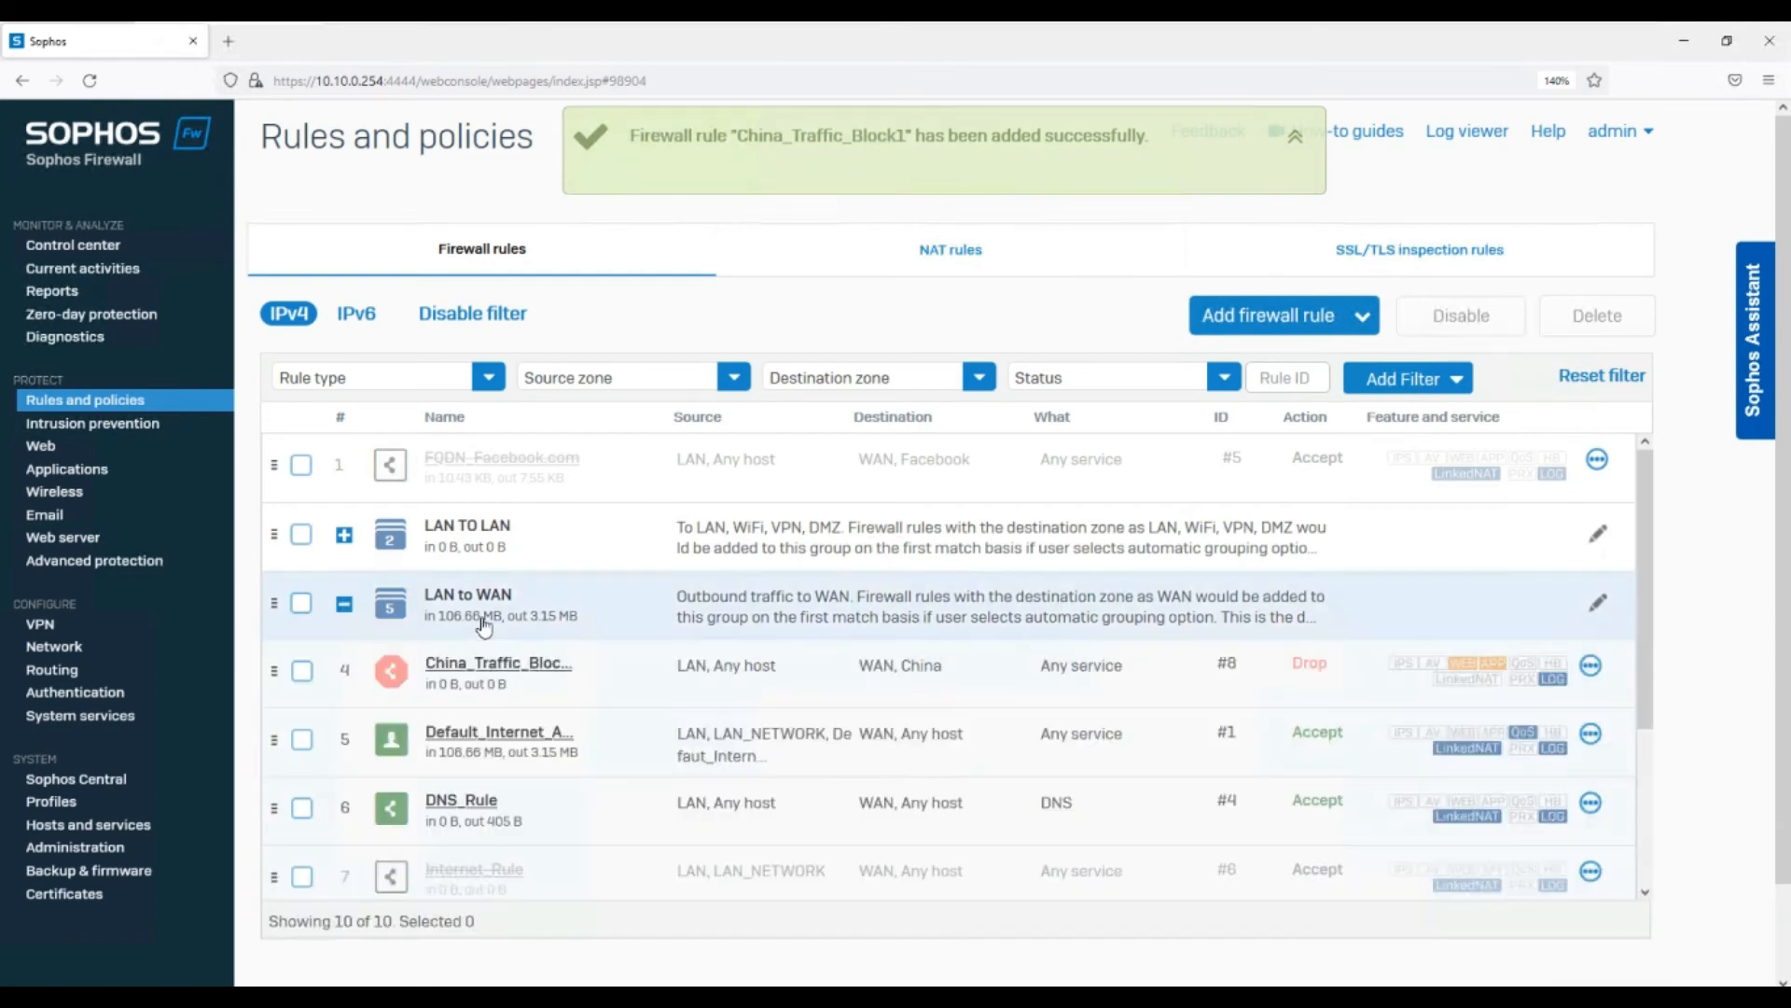
pyautogui.click(453, 613)
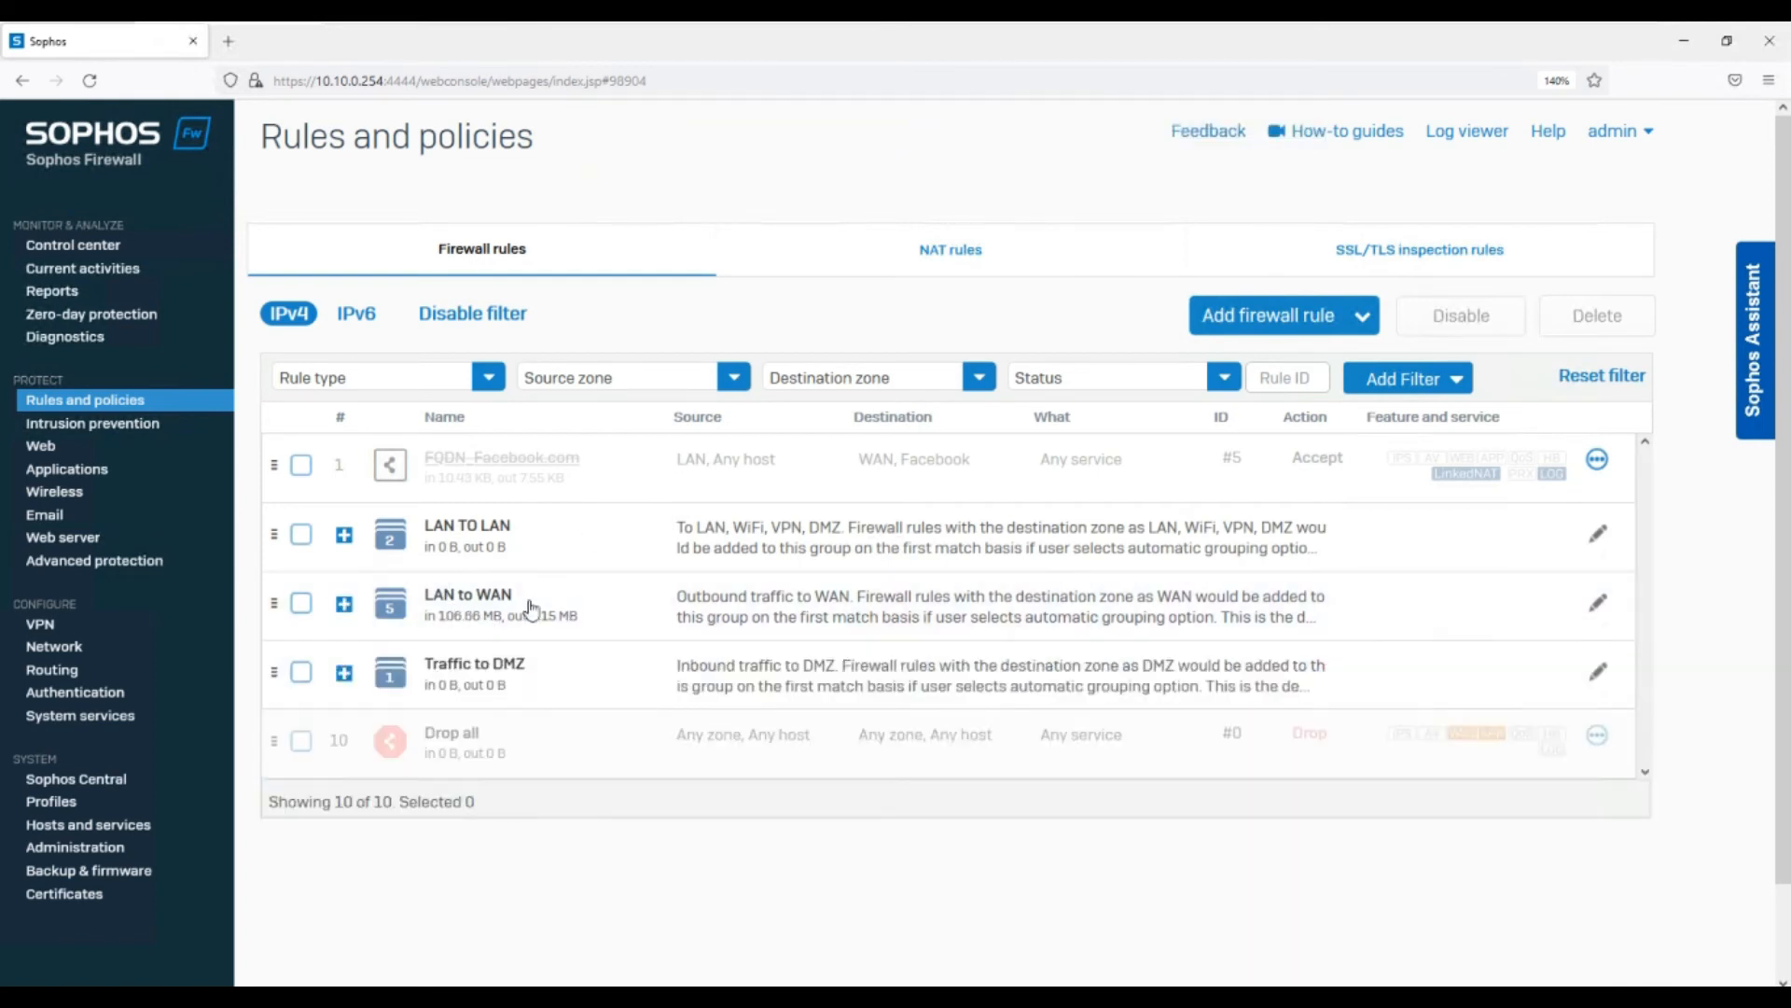
pyautogui.click(484, 679)
pyautogui.click(350, 536)
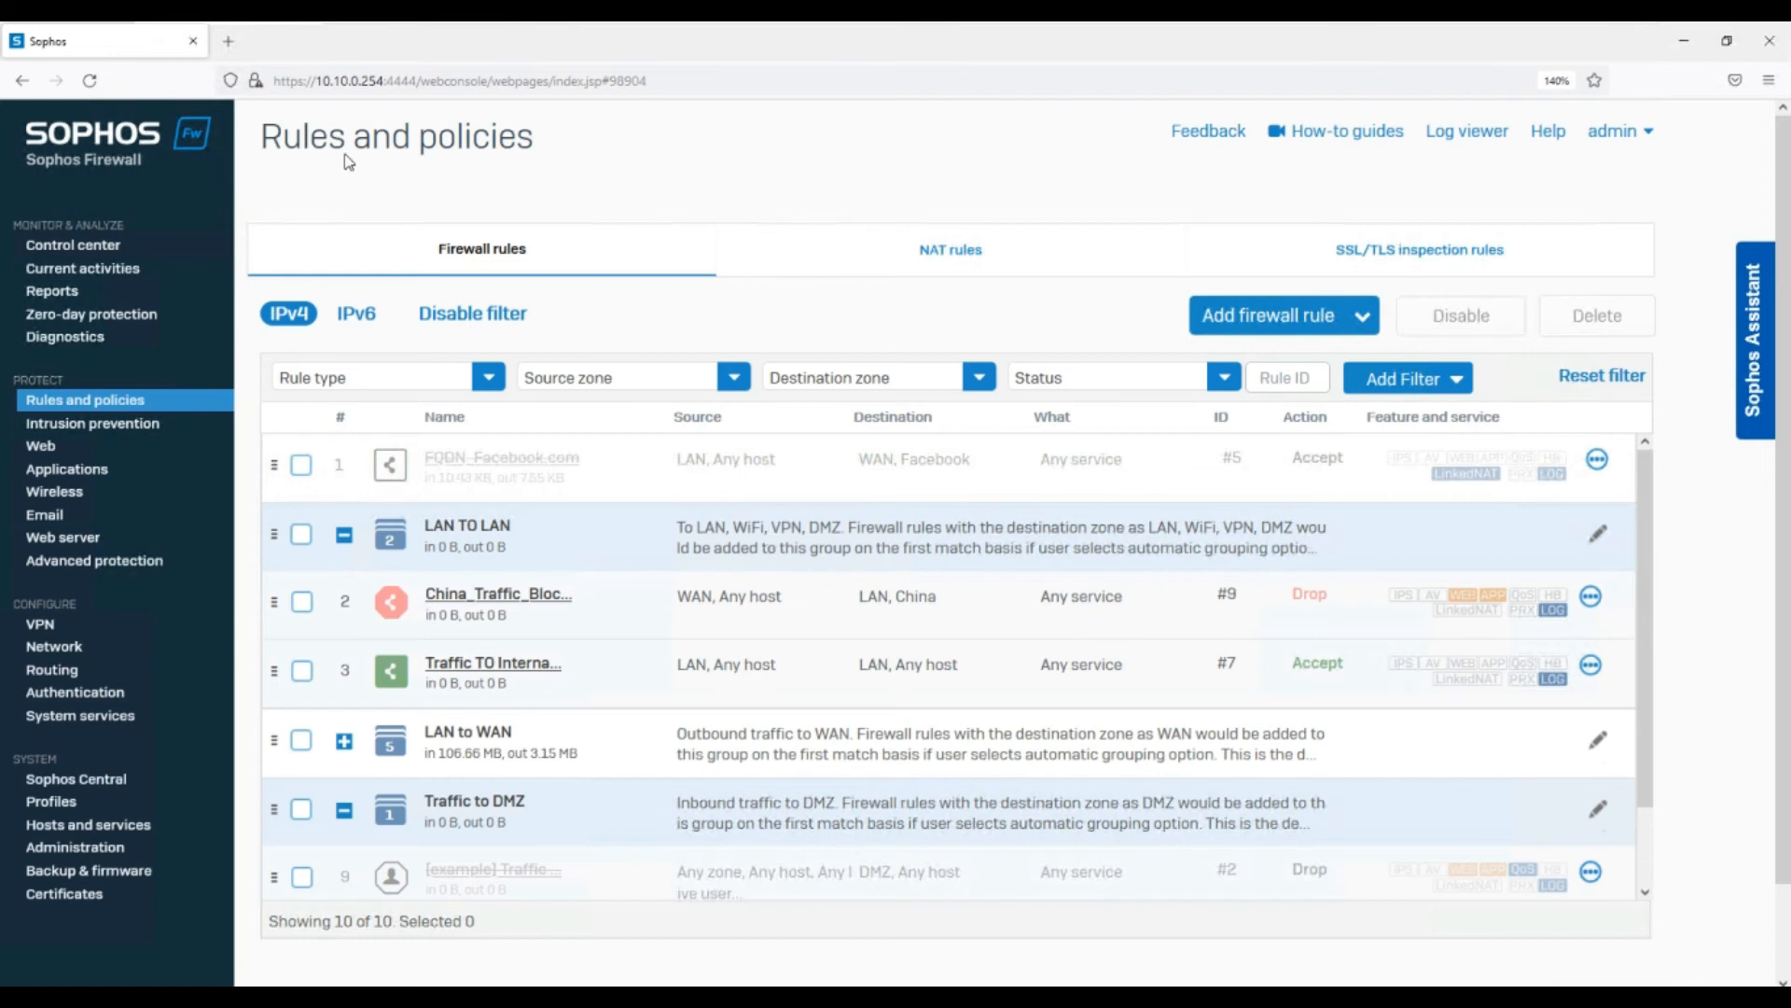
# Open google.com in a new browser tab and search for "chinese website"
pyautogui.click(228, 41)
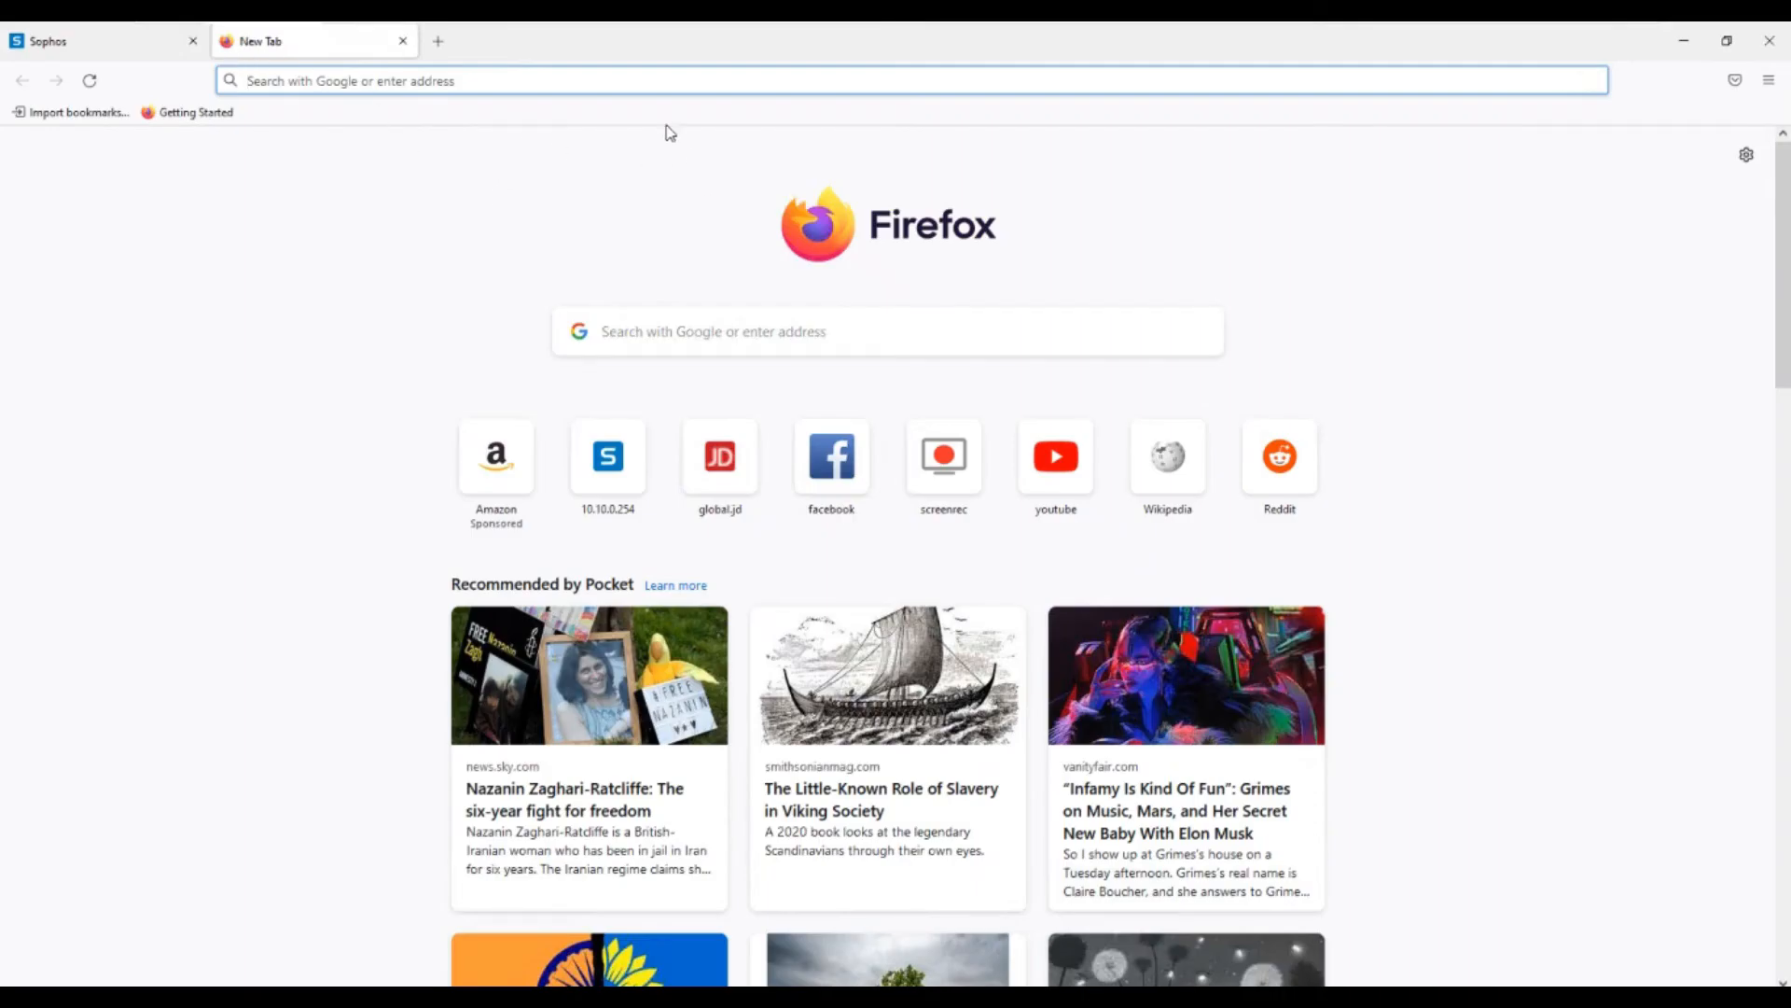
pyautogui.write('google.com/')
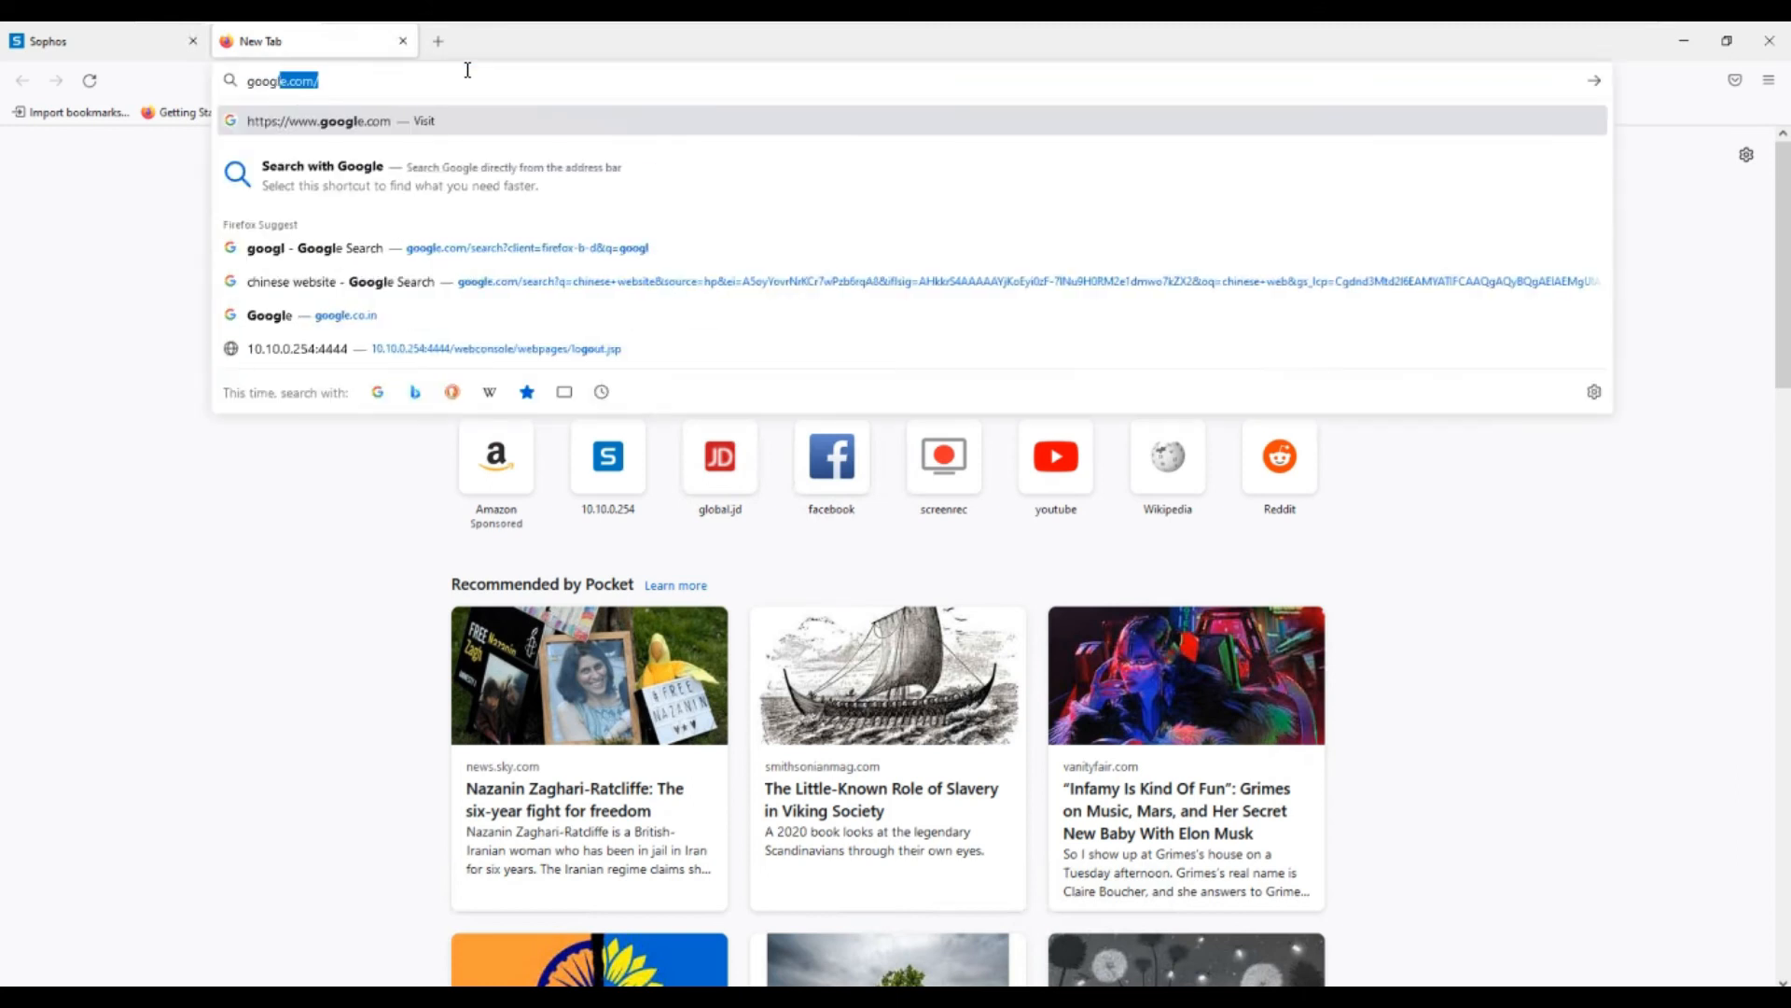
pyautogui.press('Return')
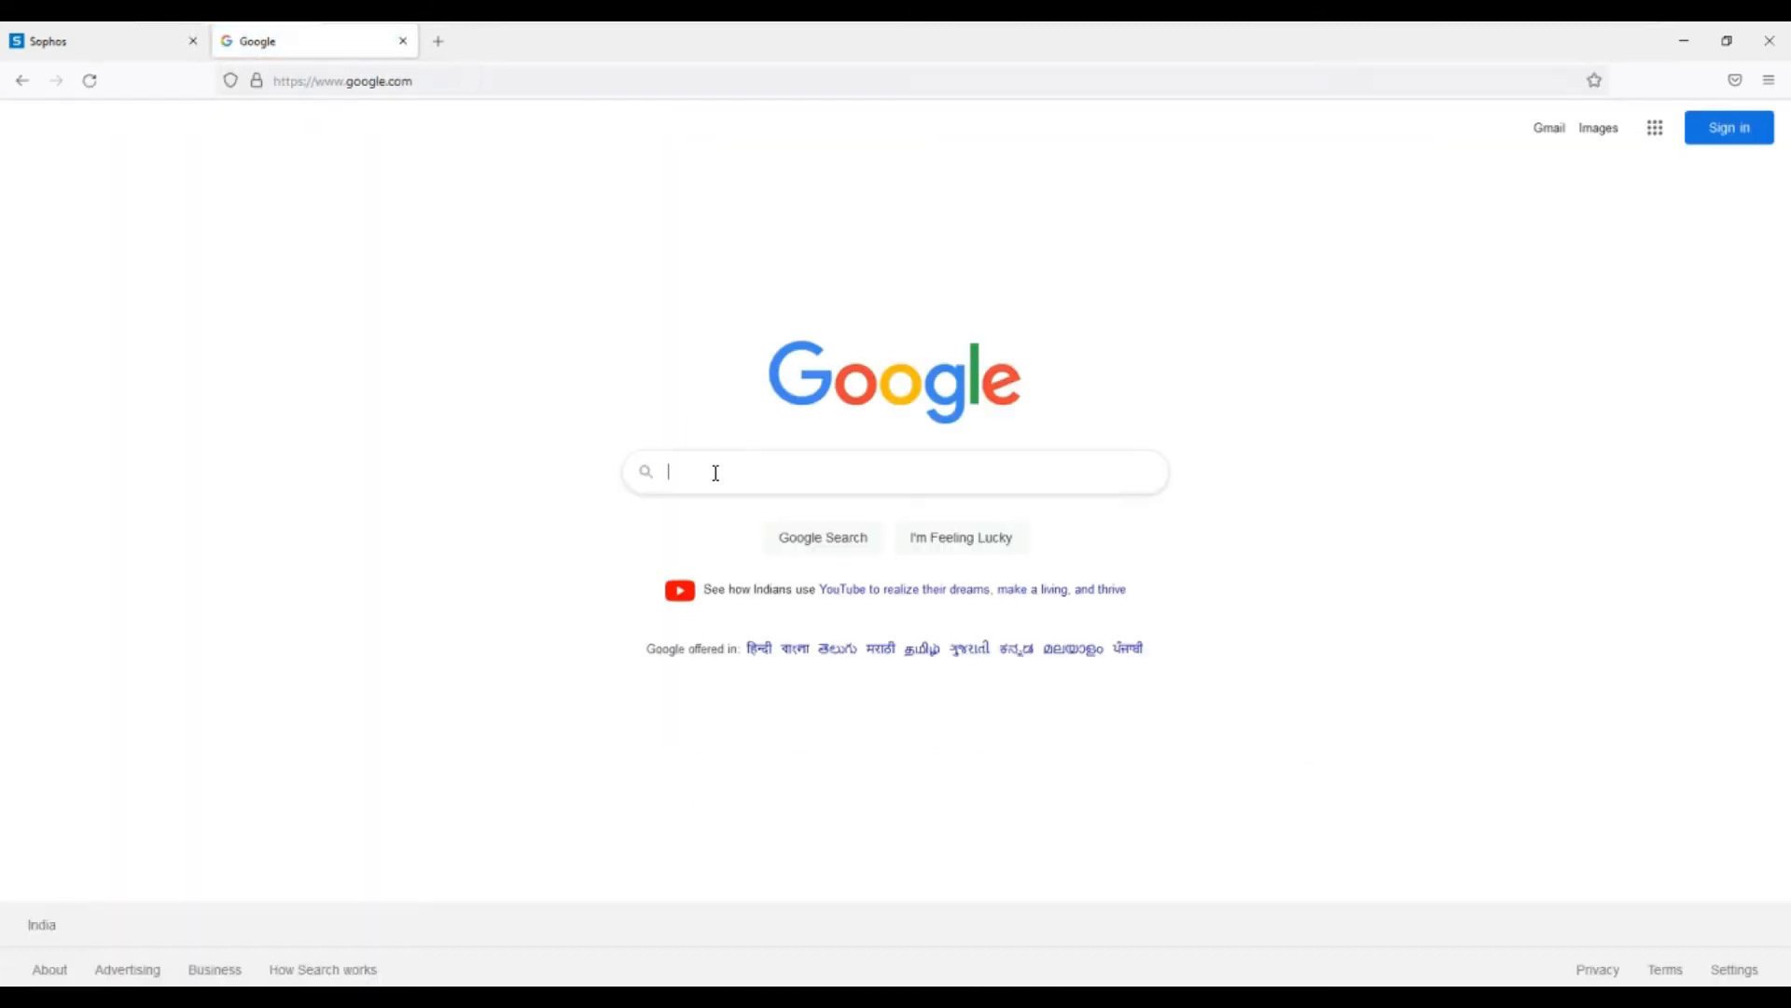
pyautogui.click(715, 472)
pyautogui.write('i')
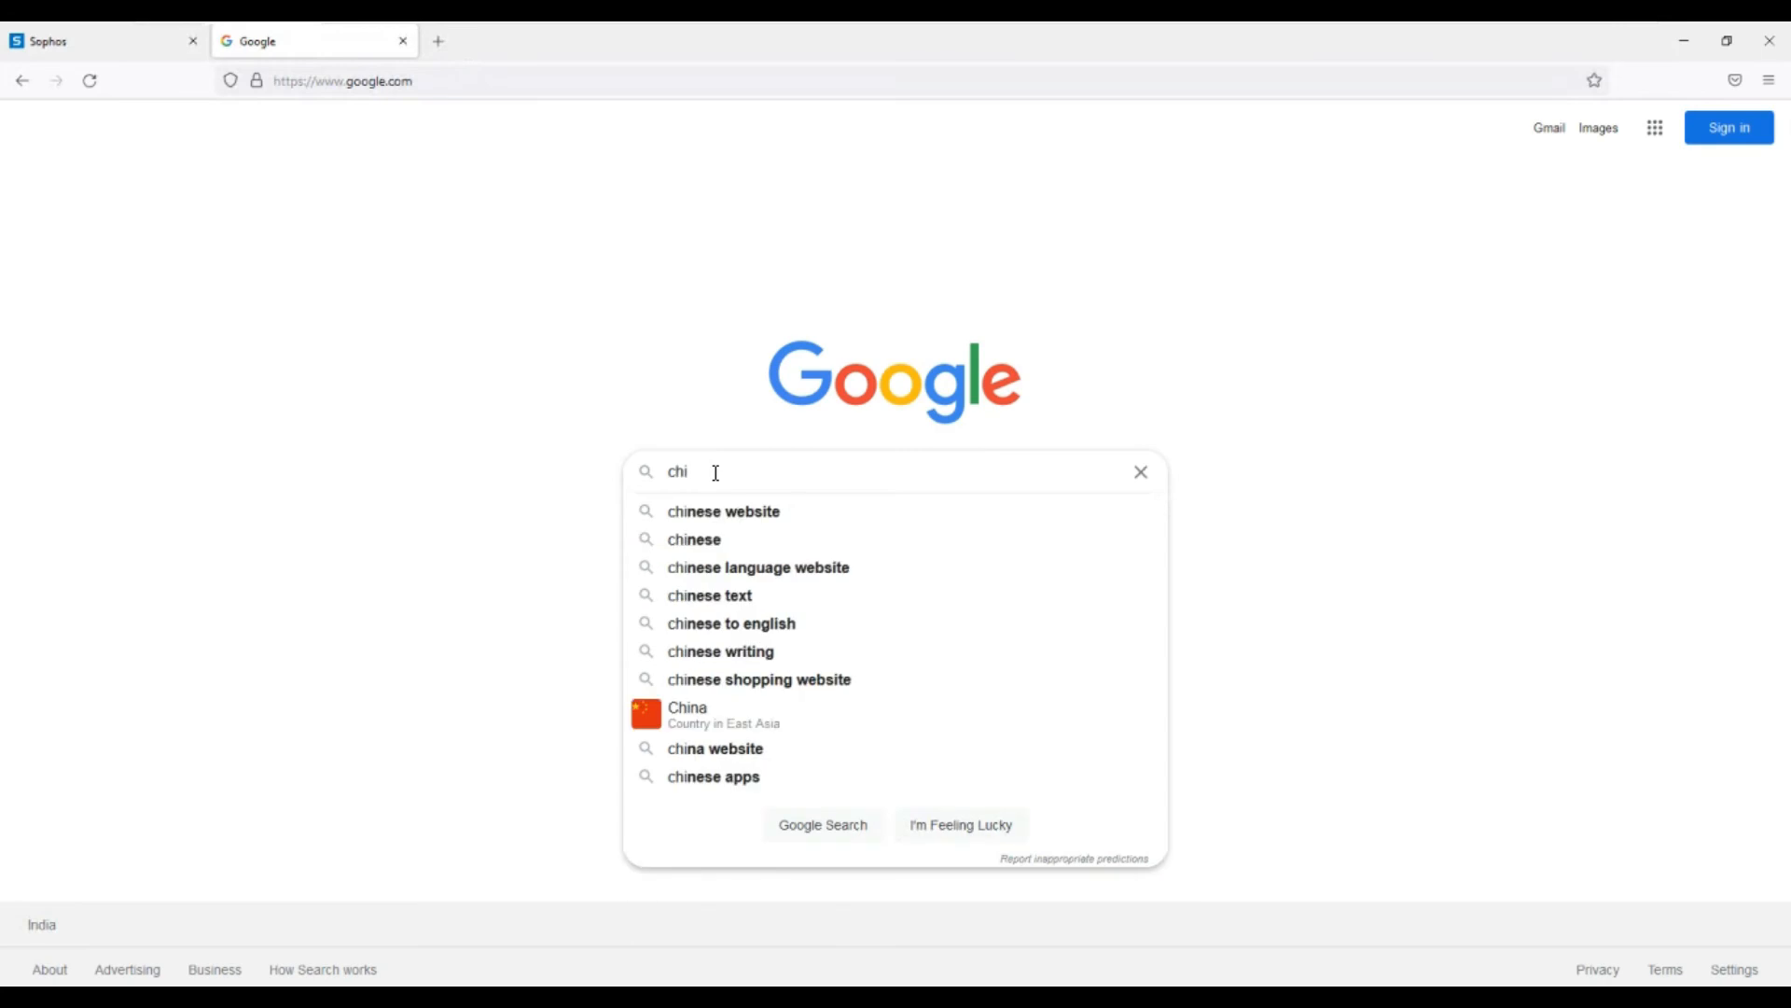
pyautogui.press('Down')
pyautogui.press('Return')
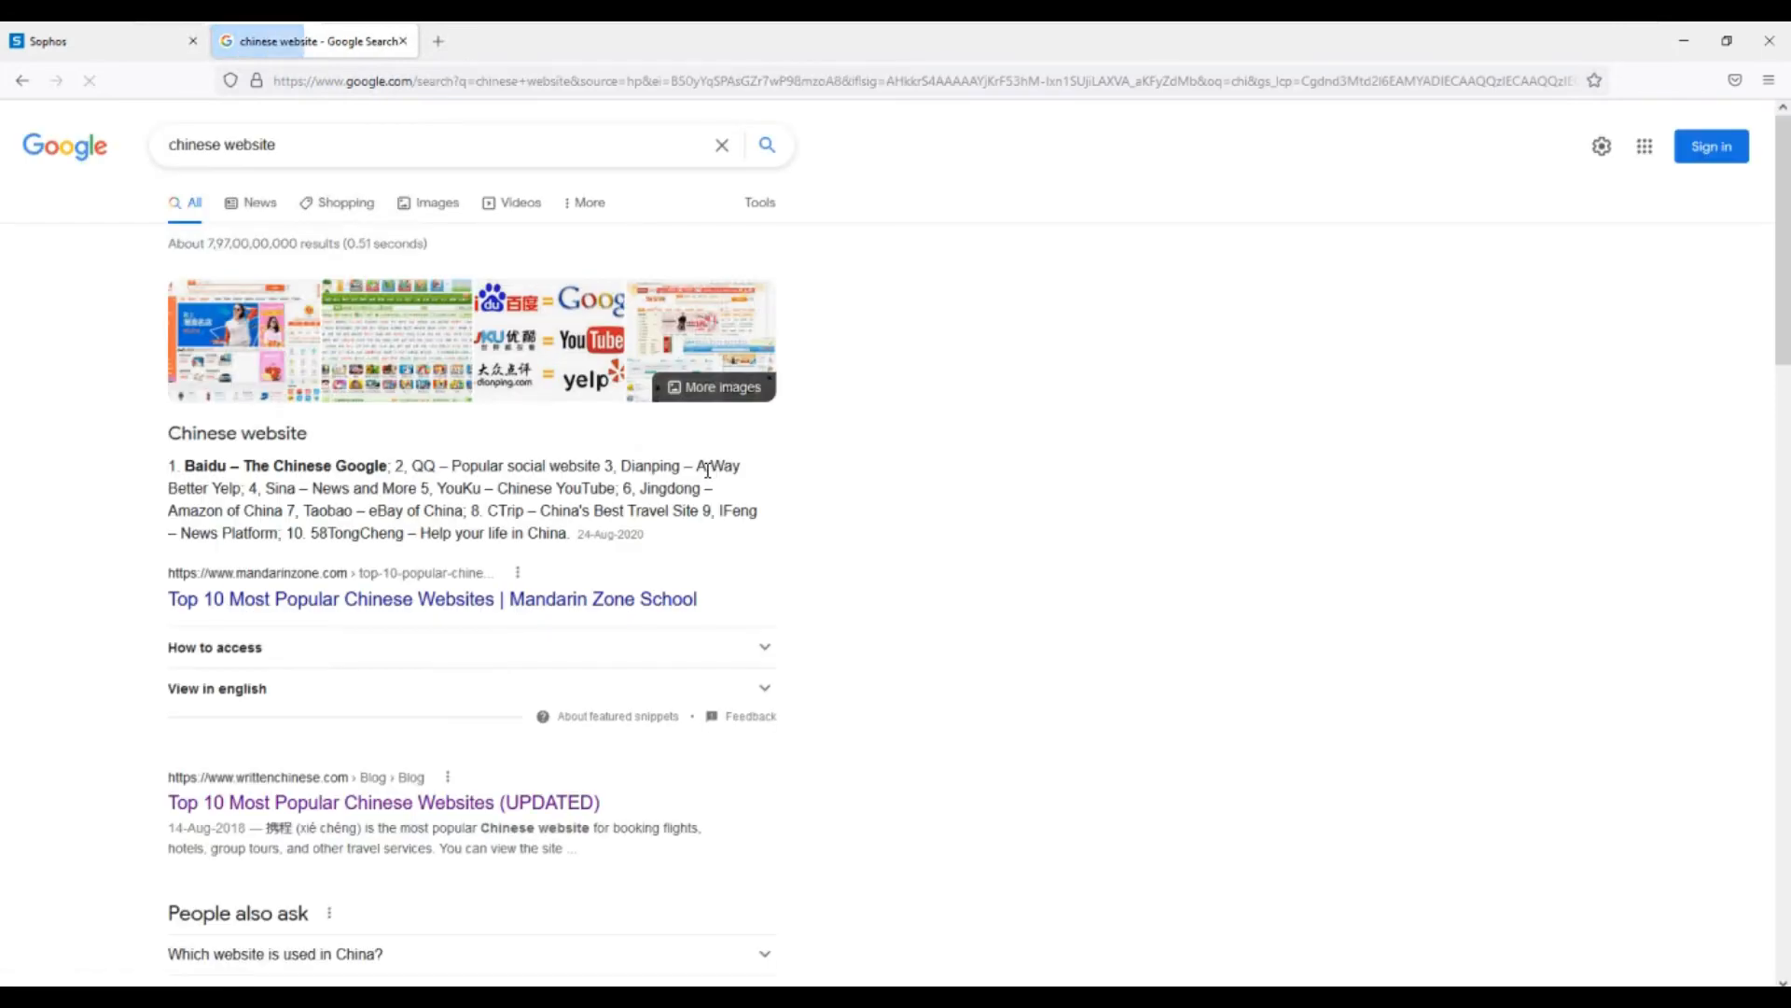
# Open the "Top 10 Most Popular Chinese Websites (UPDATED)" article from writtenchinese.com and follow its Baidu link to test the block
pyautogui.scroll(-2, 412, 856)
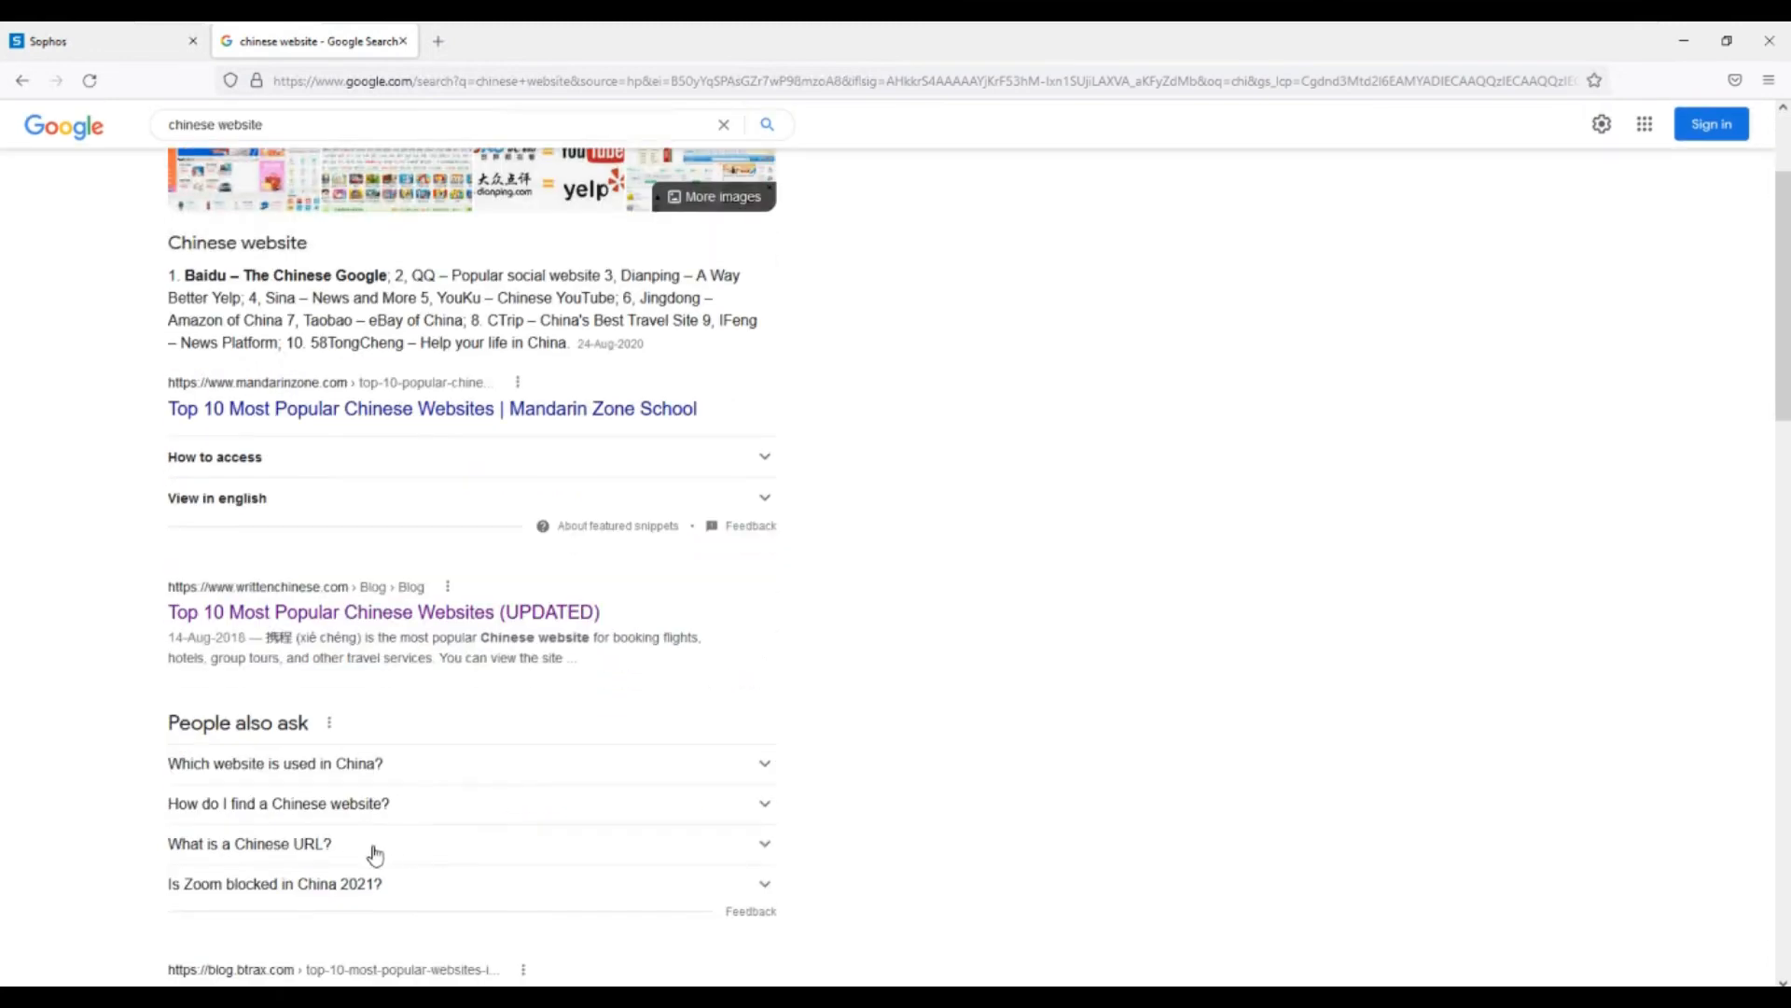
pyautogui.click(324, 618)
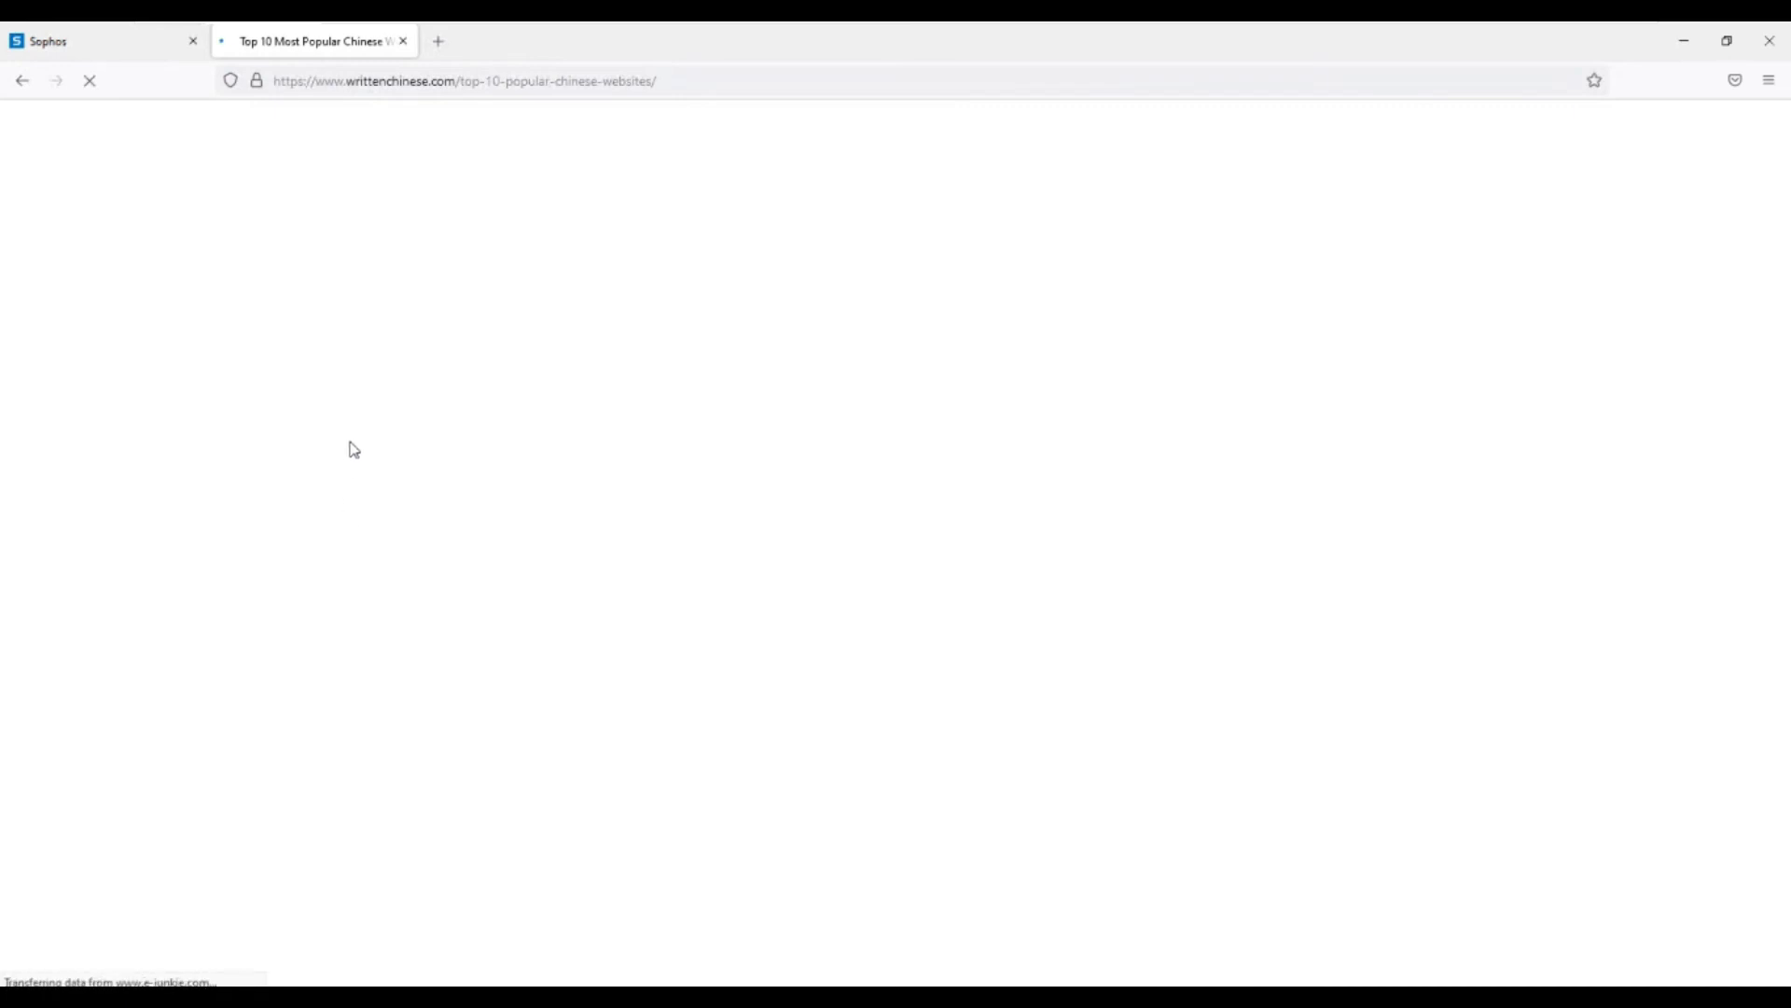
pyautogui.scroll(-4, 512, 584)
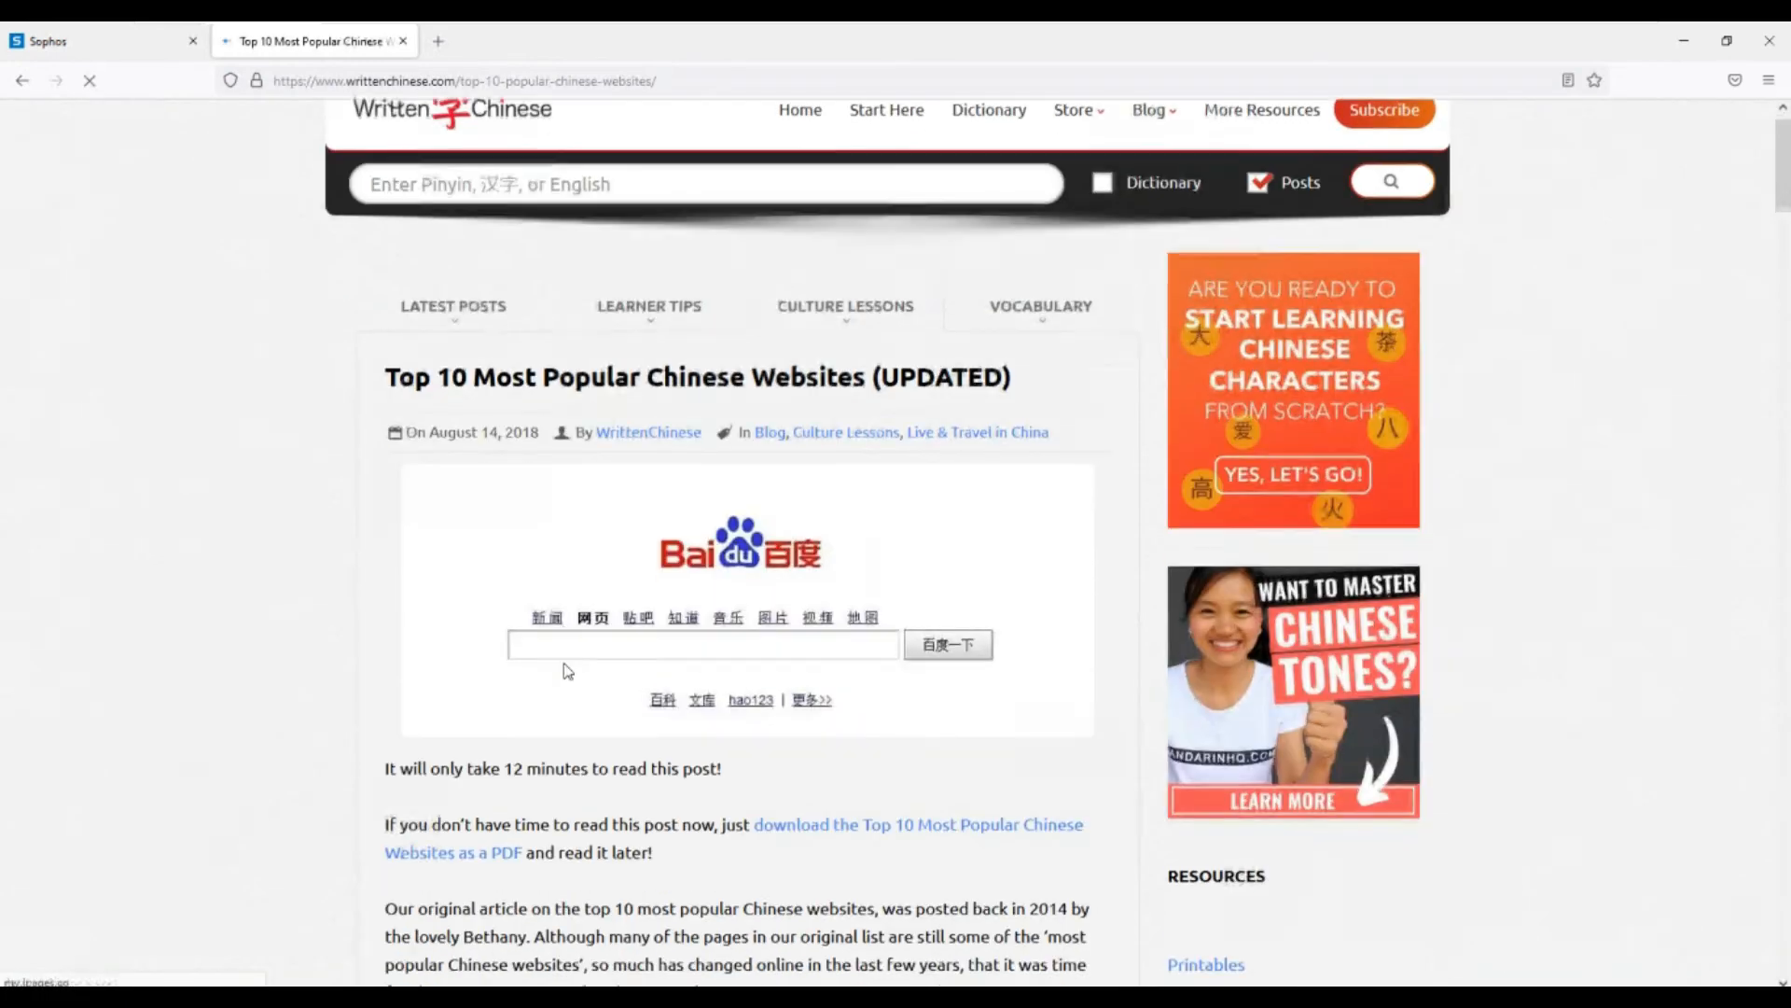
pyautogui.scroll(-3, 616, 756)
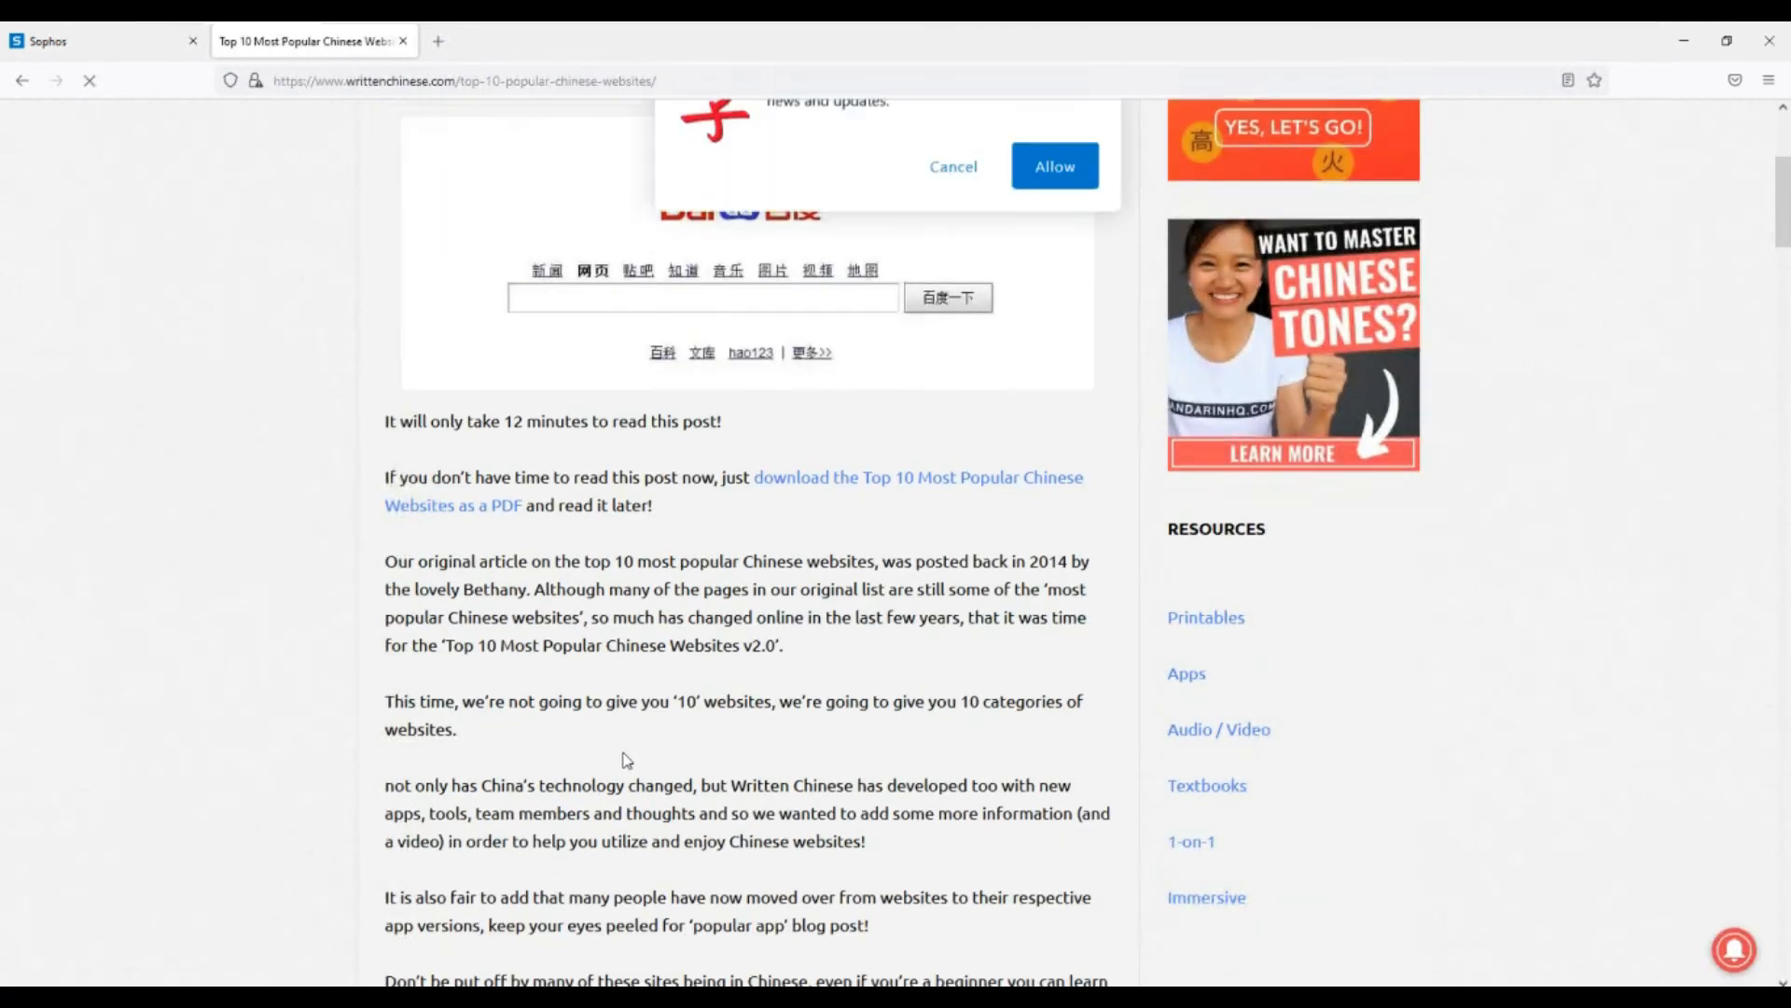
pyautogui.scroll(-7, 634, 760)
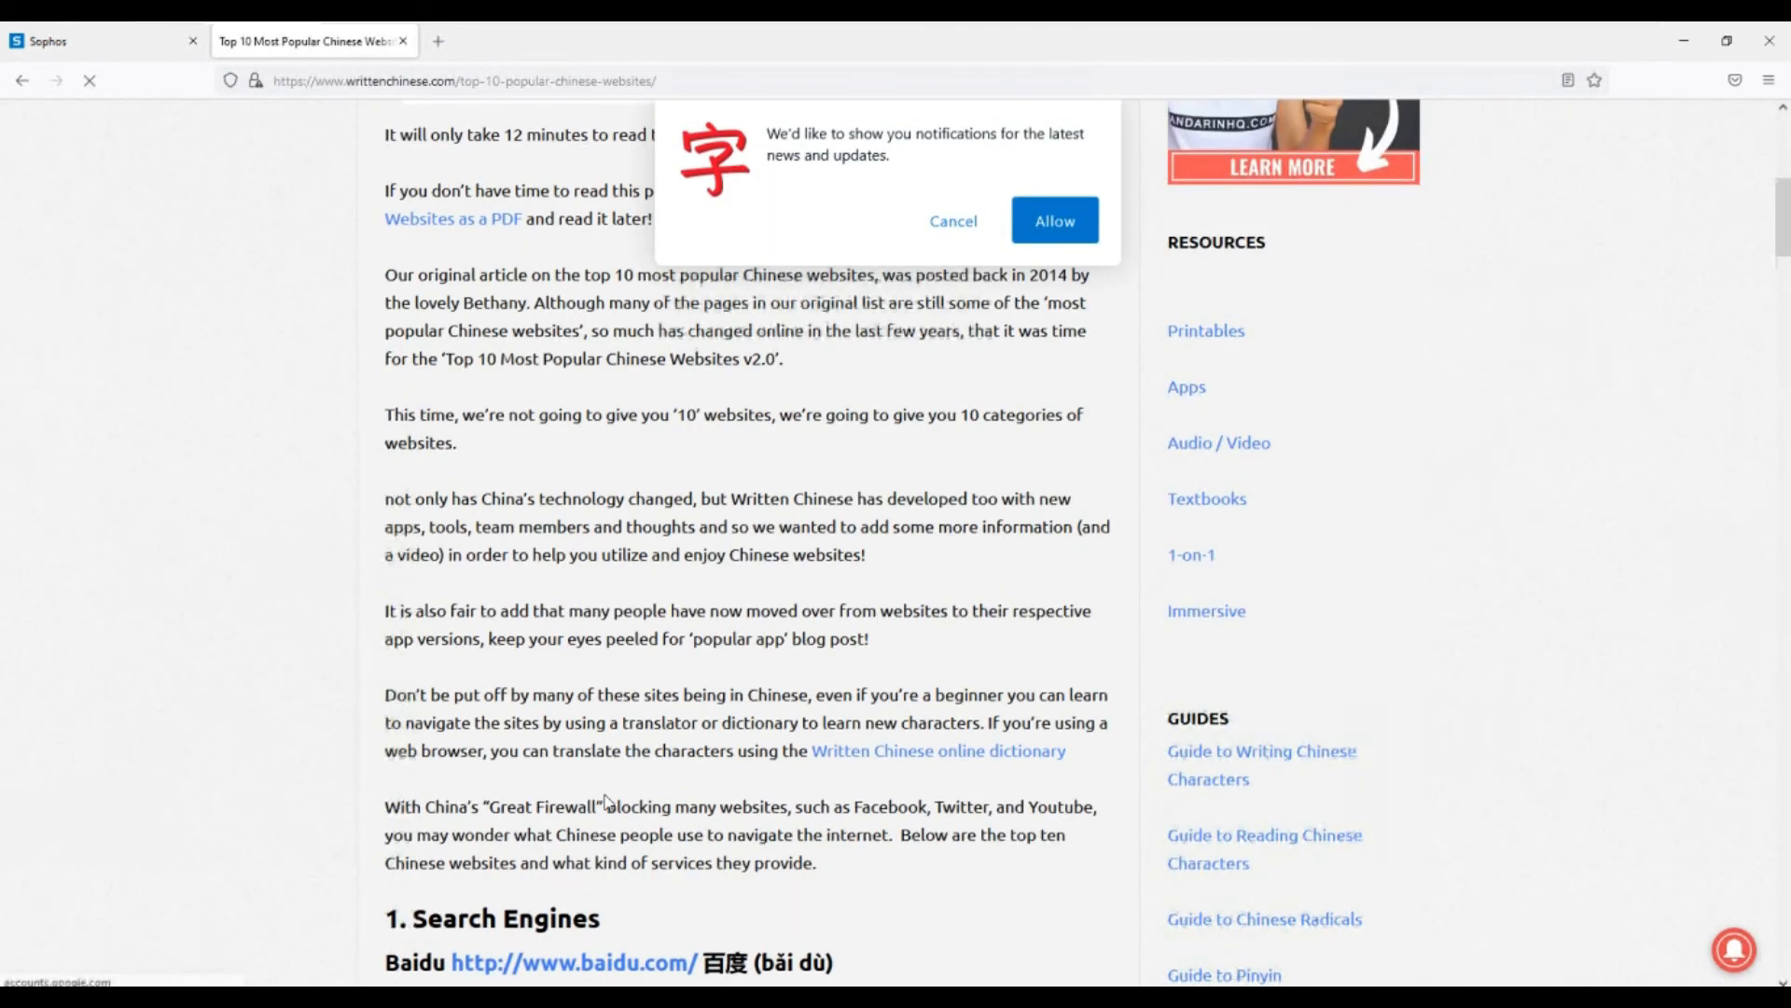
pyautogui.click(618, 776)
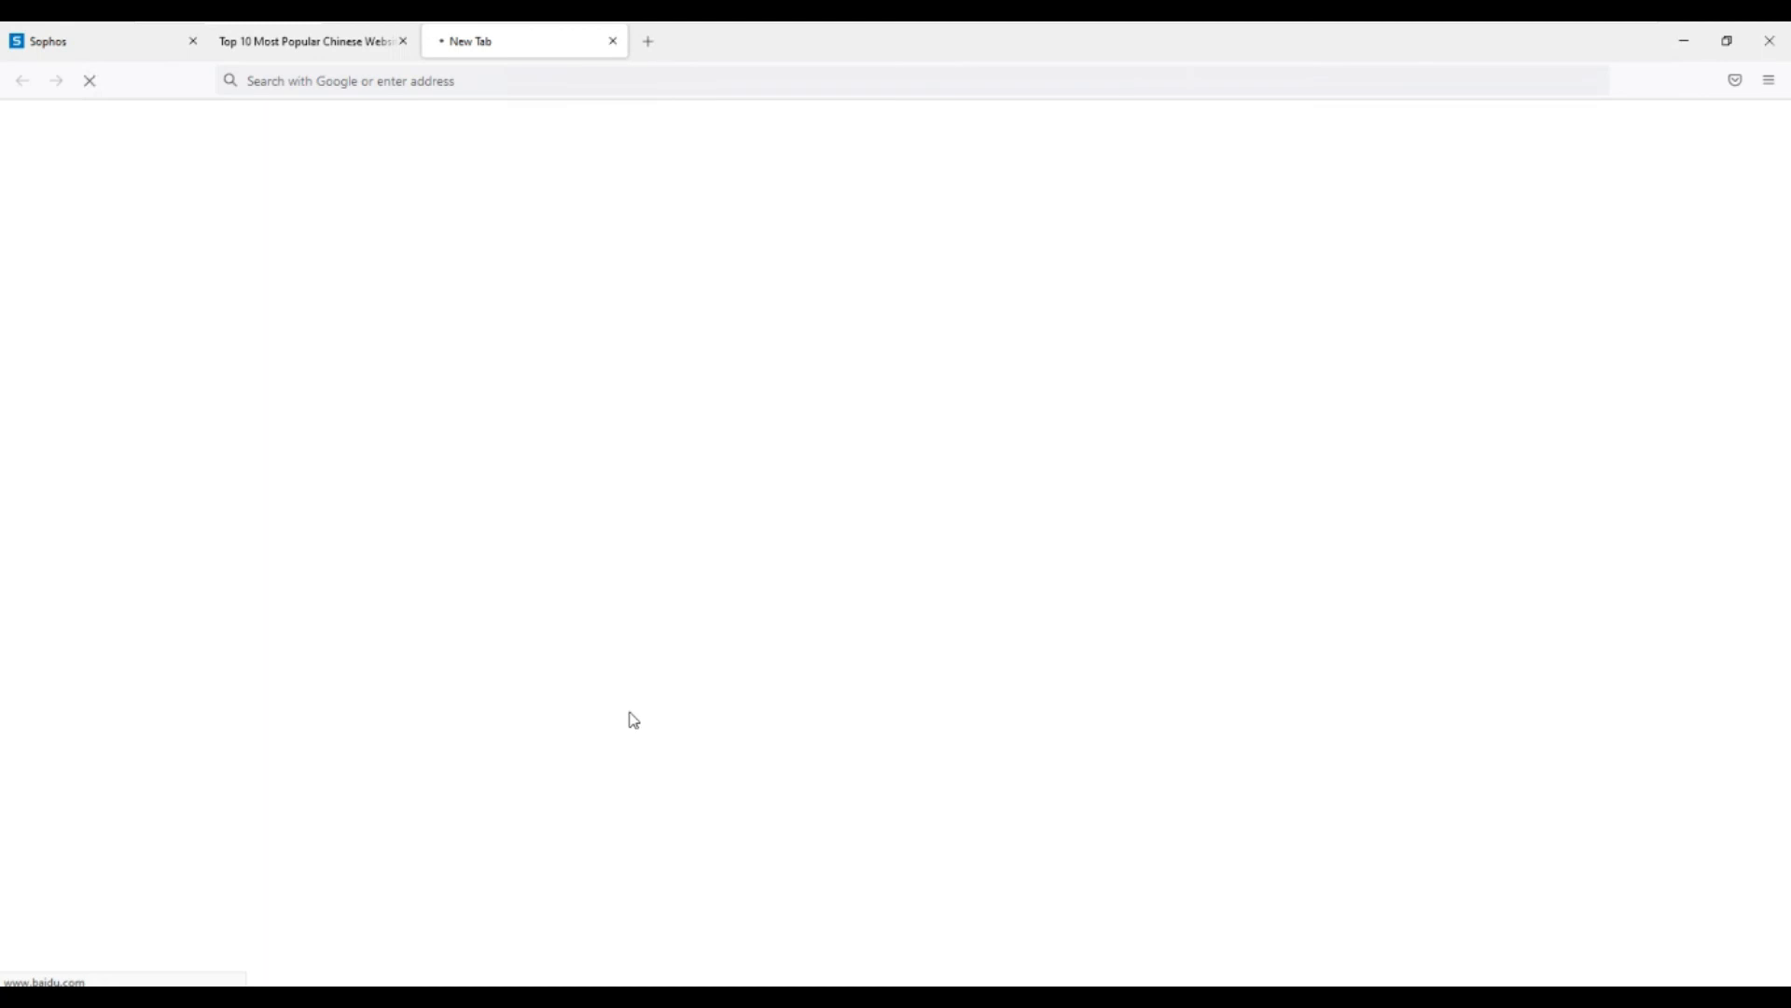